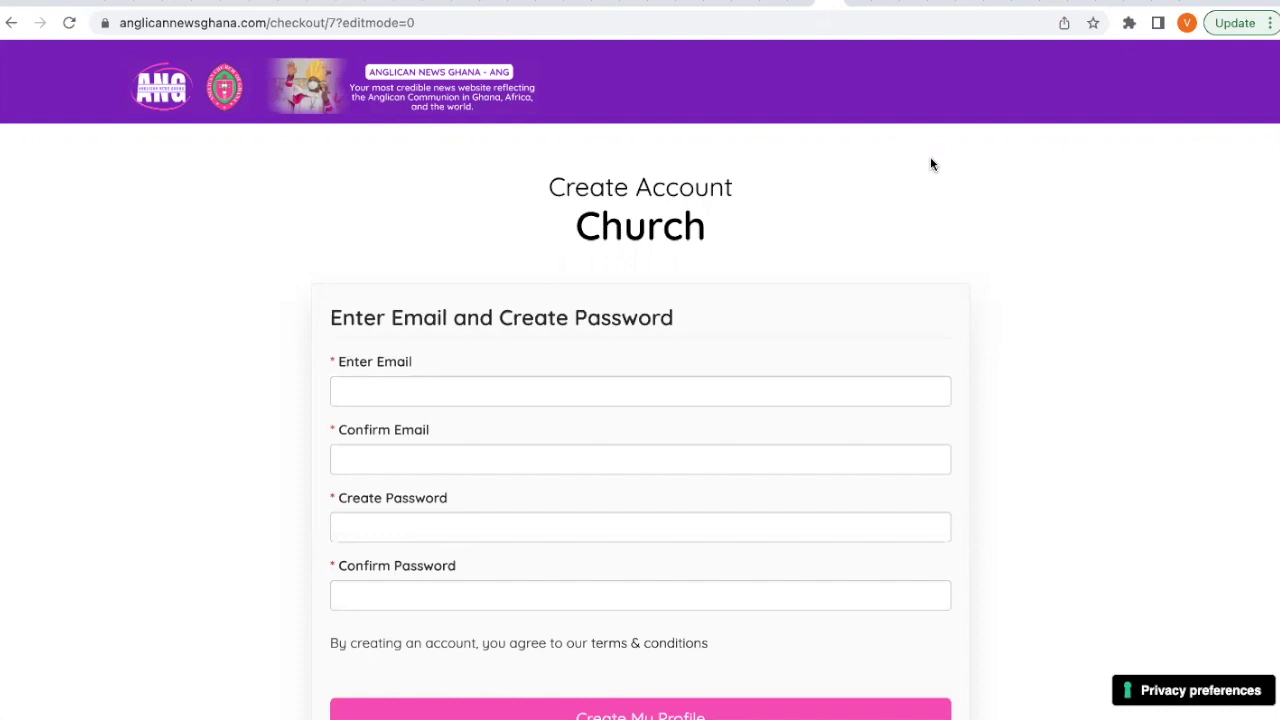
Enter the church's email address and copy the same address into Confirm Email.
{"action": "scroll", "coordinate": [931, 164], "scroll_direction": "down", "scroll_amount": 1}
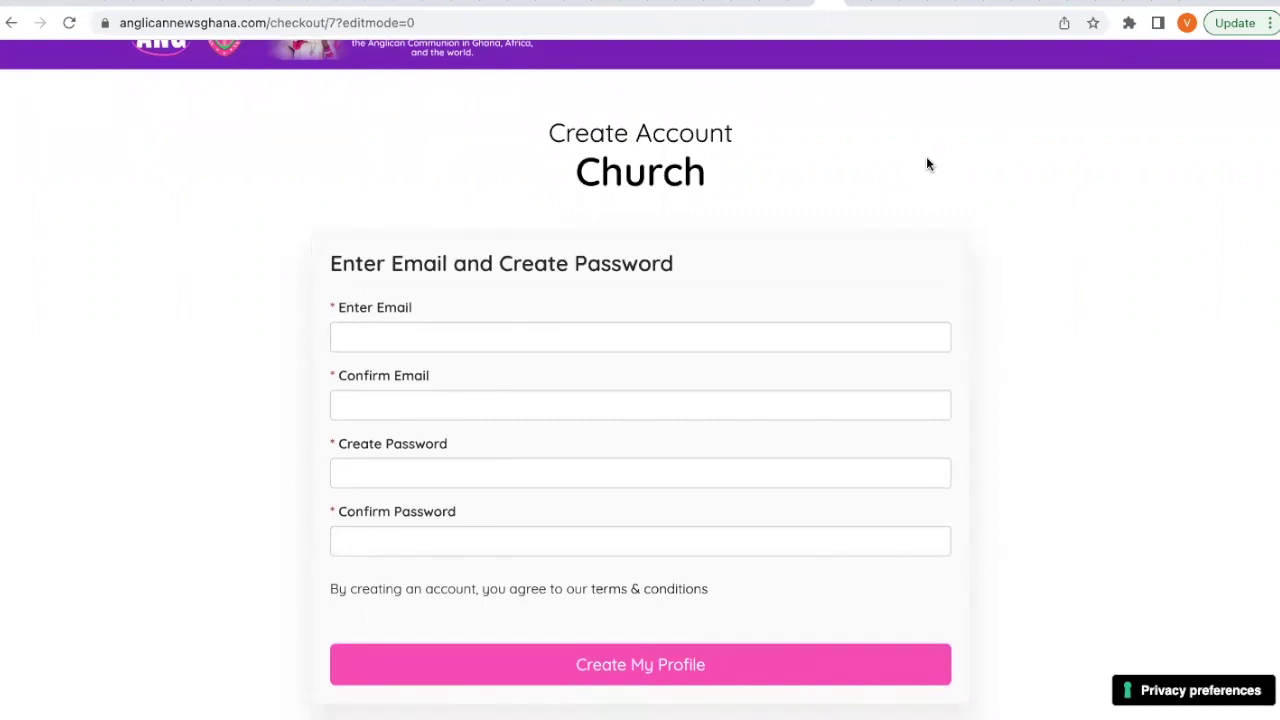
{"action": "scroll", "coordinate": [927, 160], "scroll_direction": "up", "scroll_amount": 1}
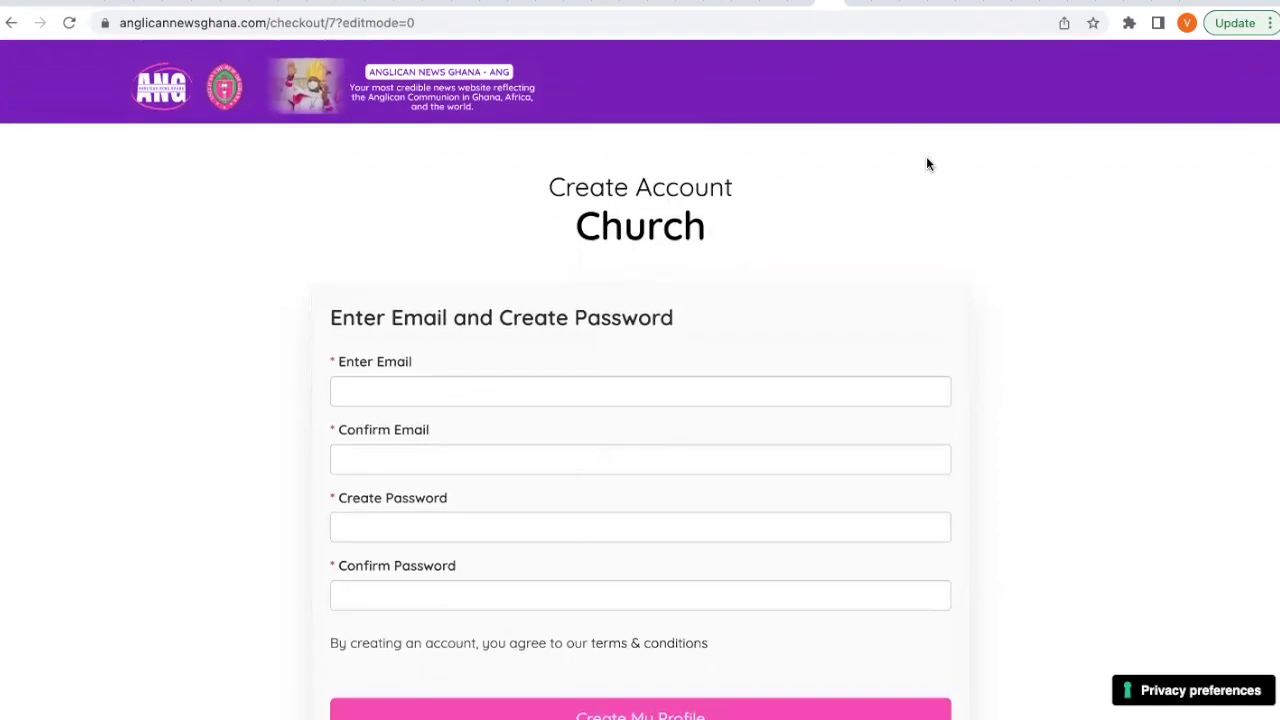
{"action": "scroll", "coordinate": [926, 164], "scroll_direction": "down", "scroll_amount": 1}
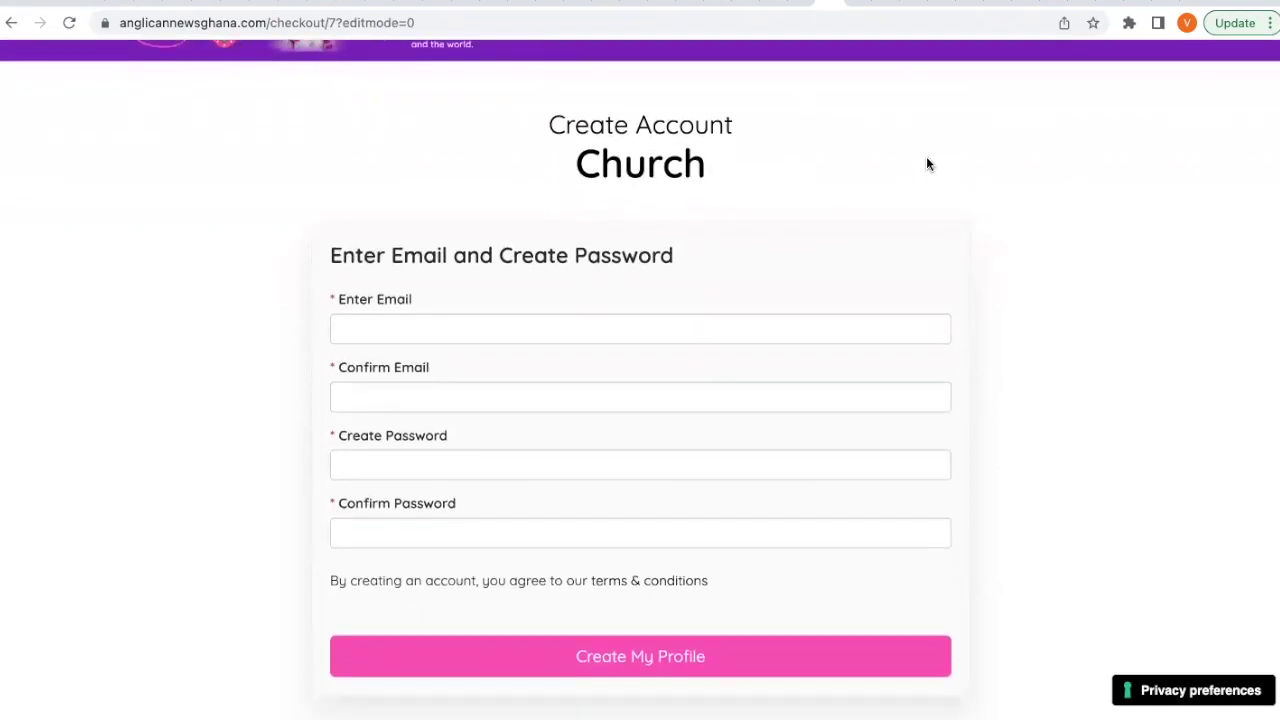
{"action": "left_click", "coordinate": [705, 329]}
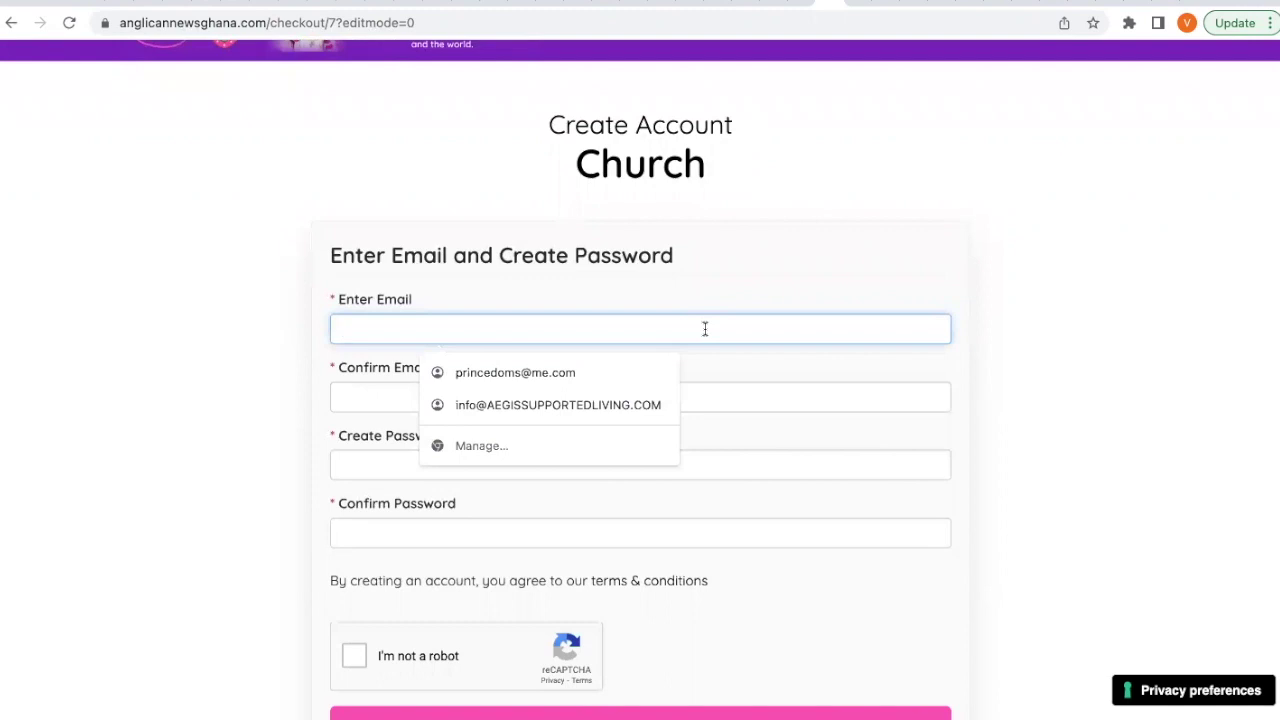
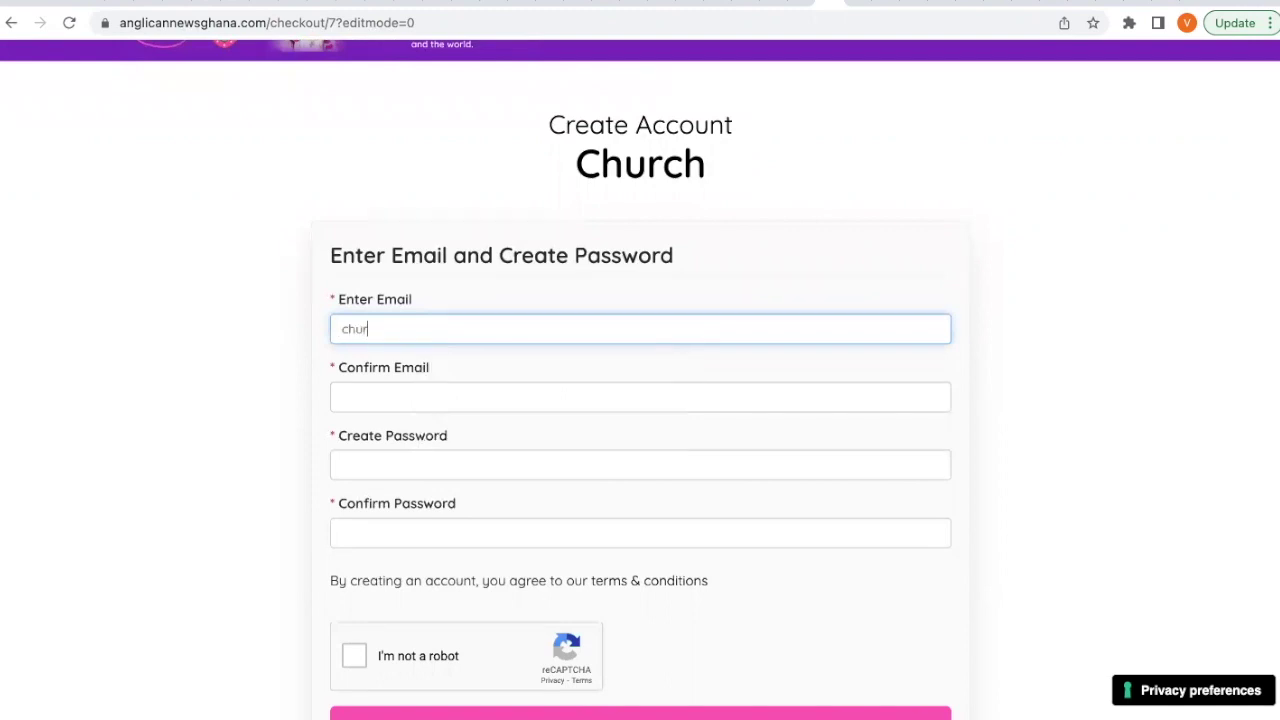
{"action": "left_click", "coordinate": [392, 328]}
{"action": "type", "text": "11"}
{"action": "key", "text": "ctrl+a"}
{"action": "key", "text": "ctrl+c"}
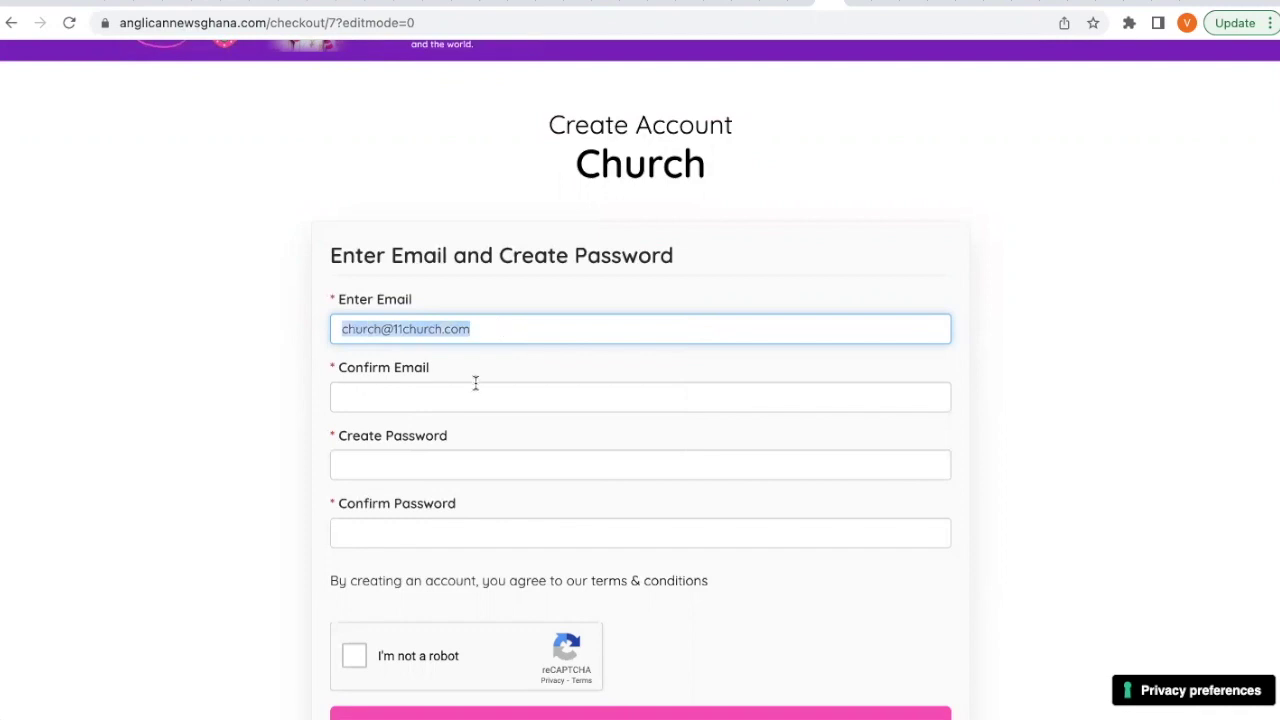
{"action": "left_click", "coordinate": [471, 386]}
{"action": "key", "text": "ctrl+v"}
Enter and confirm the account password, pass the reCAPTCHA check, and submit with Create My Profile.
{"action": "left_click", "coordinate": [379, 459]}
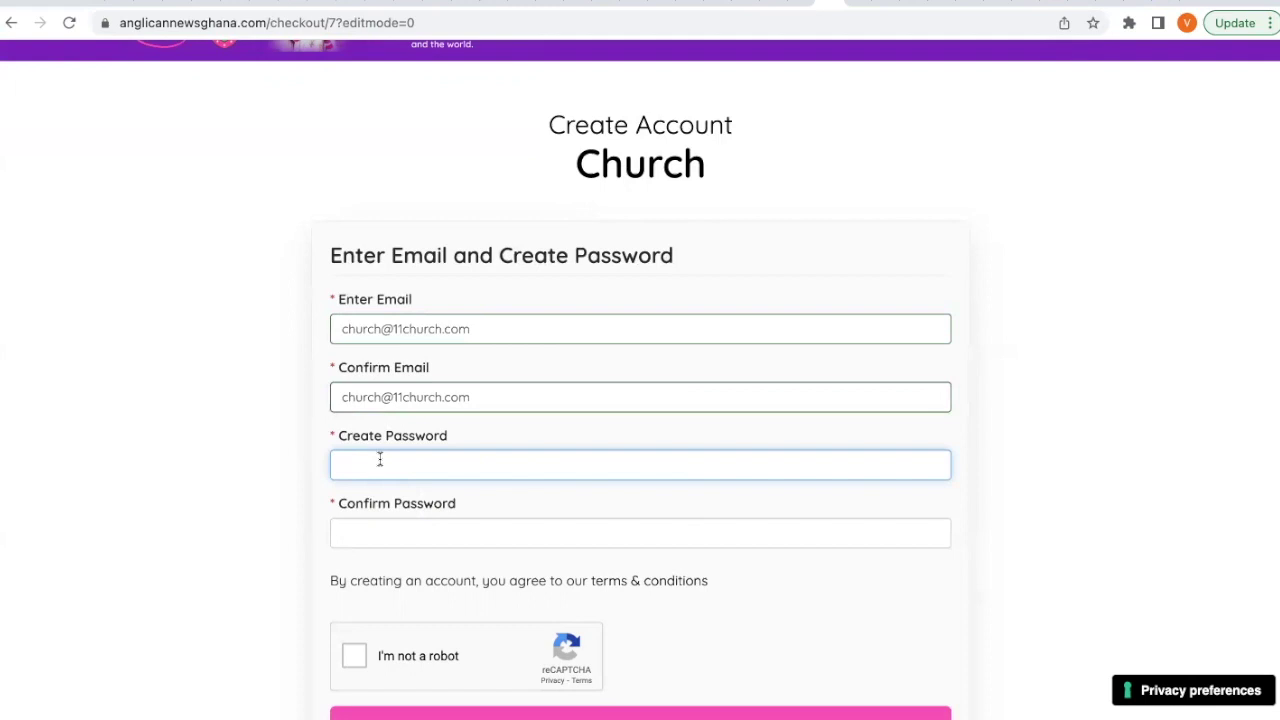
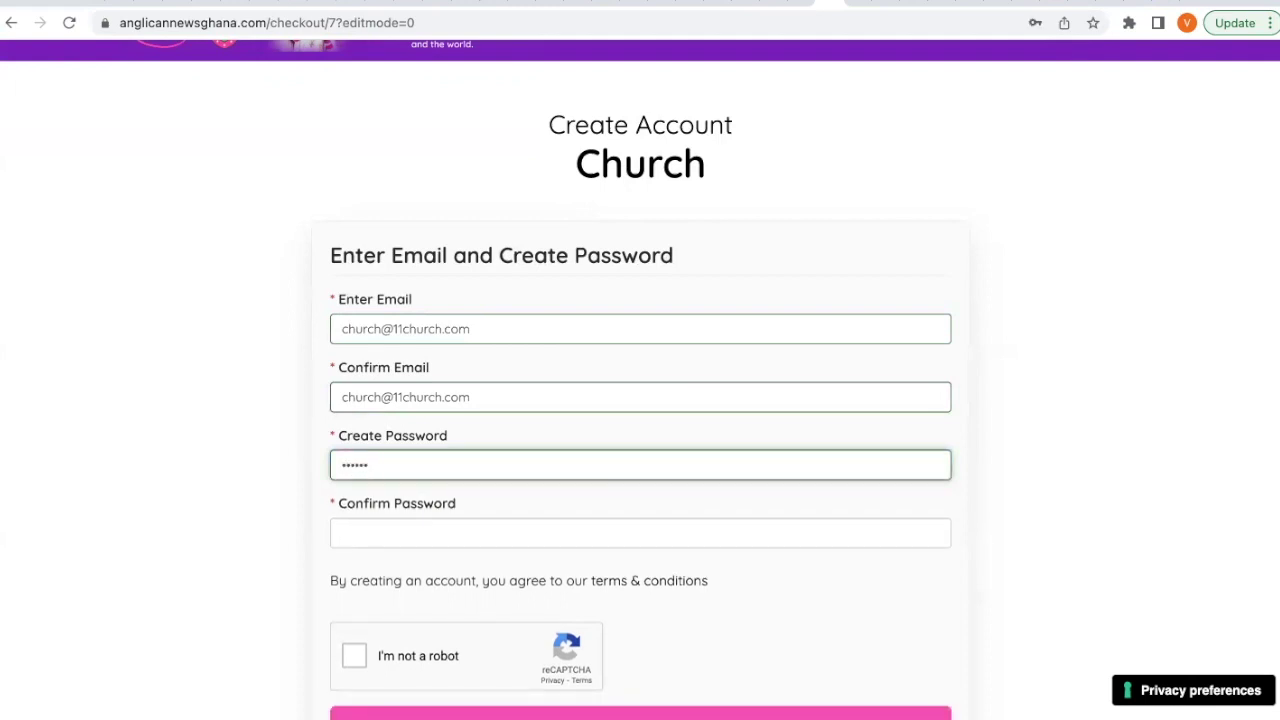
{"action": "left_click", "coordinate": [372, 537]}
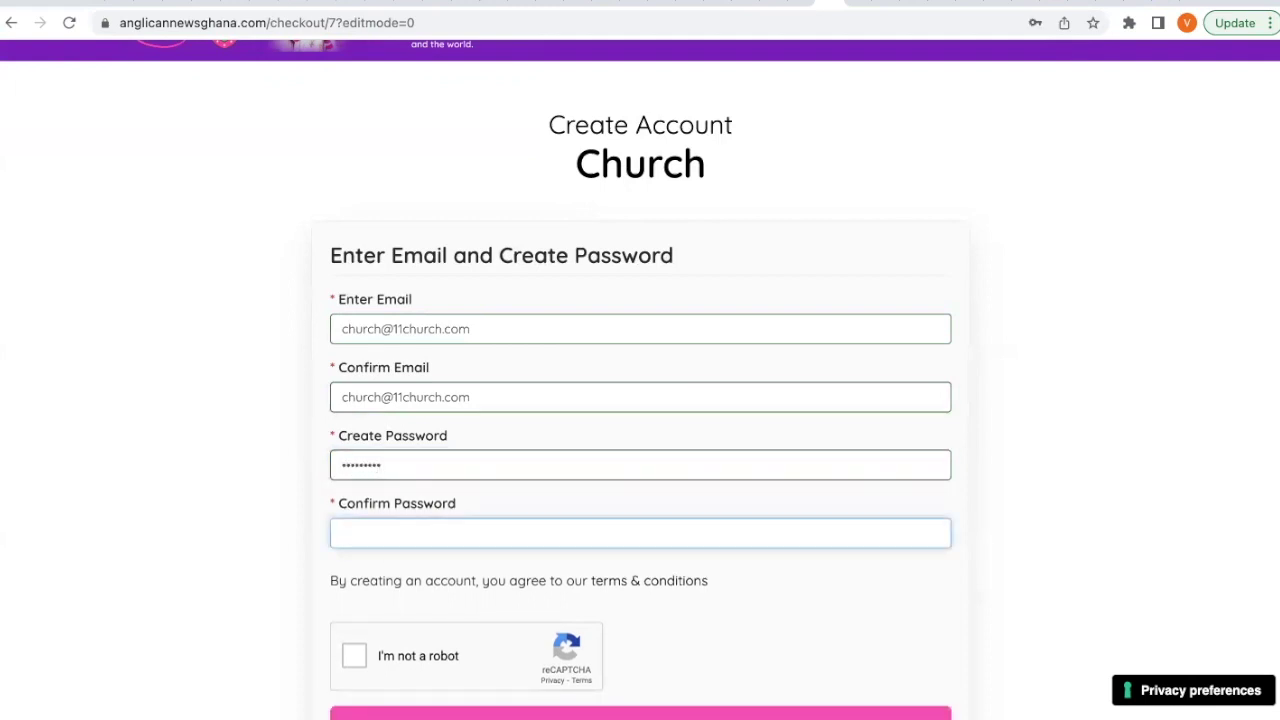
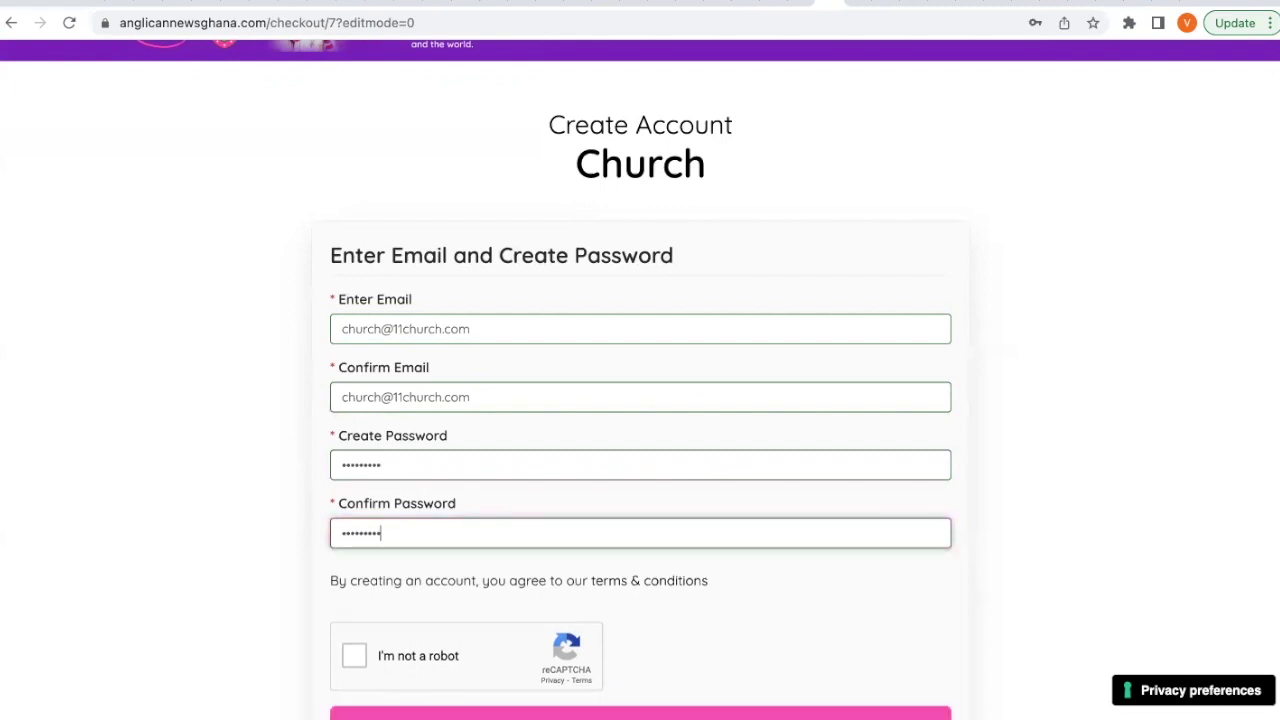
{"action": "scroll", "coordinate": [310, 516], "scroll_direction": "down", "scroll_amount": 1}
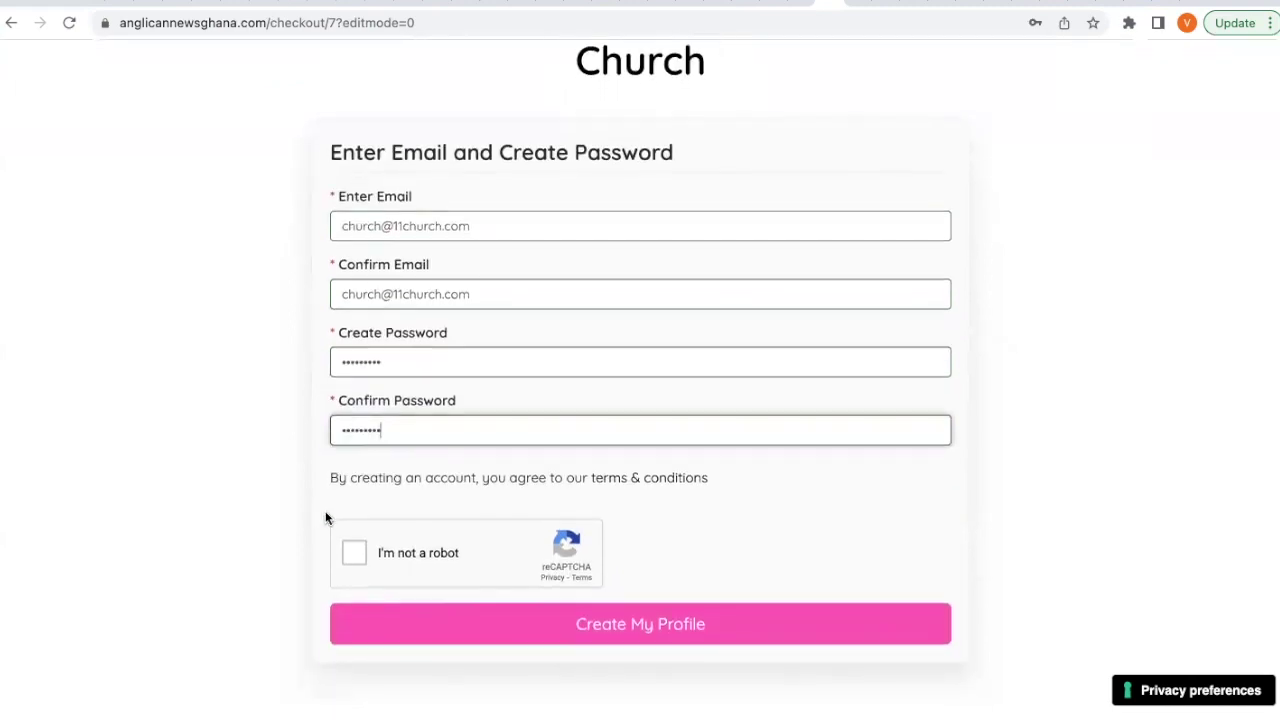
{"action": "left_click", "coordinate": [354, 552]}
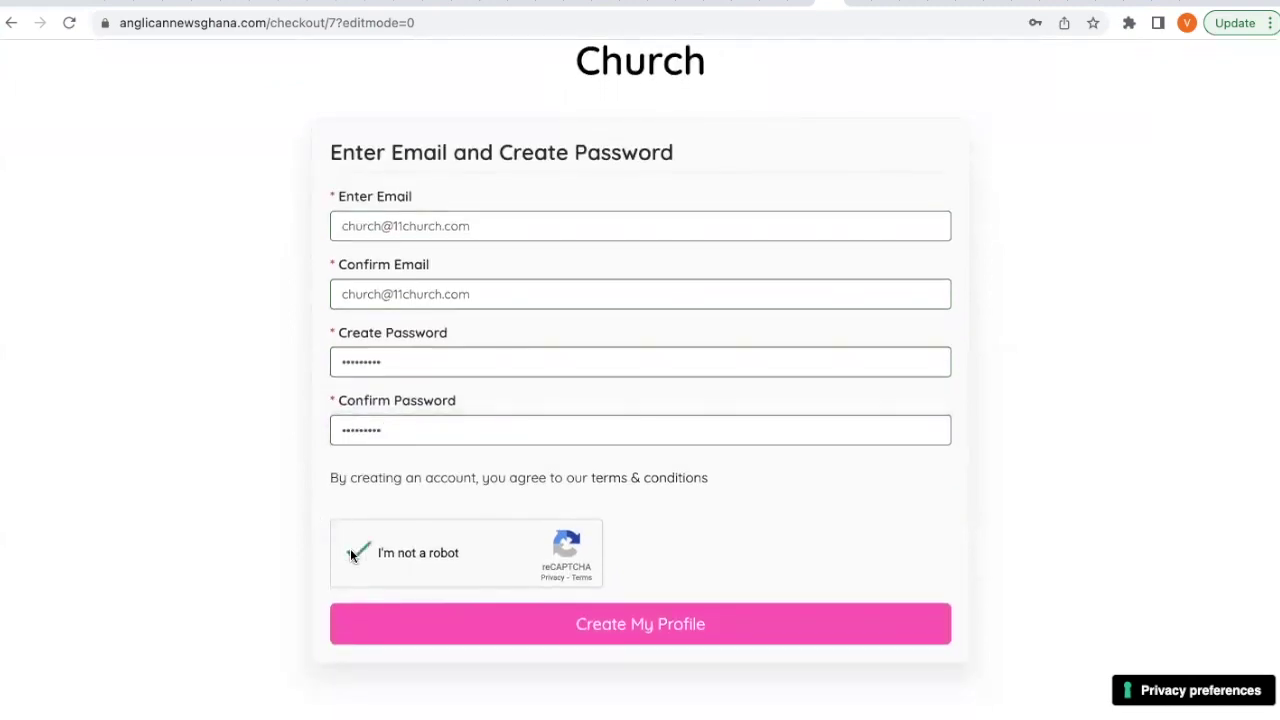
{"action": "left_click", "coordinate": [577, 621]}
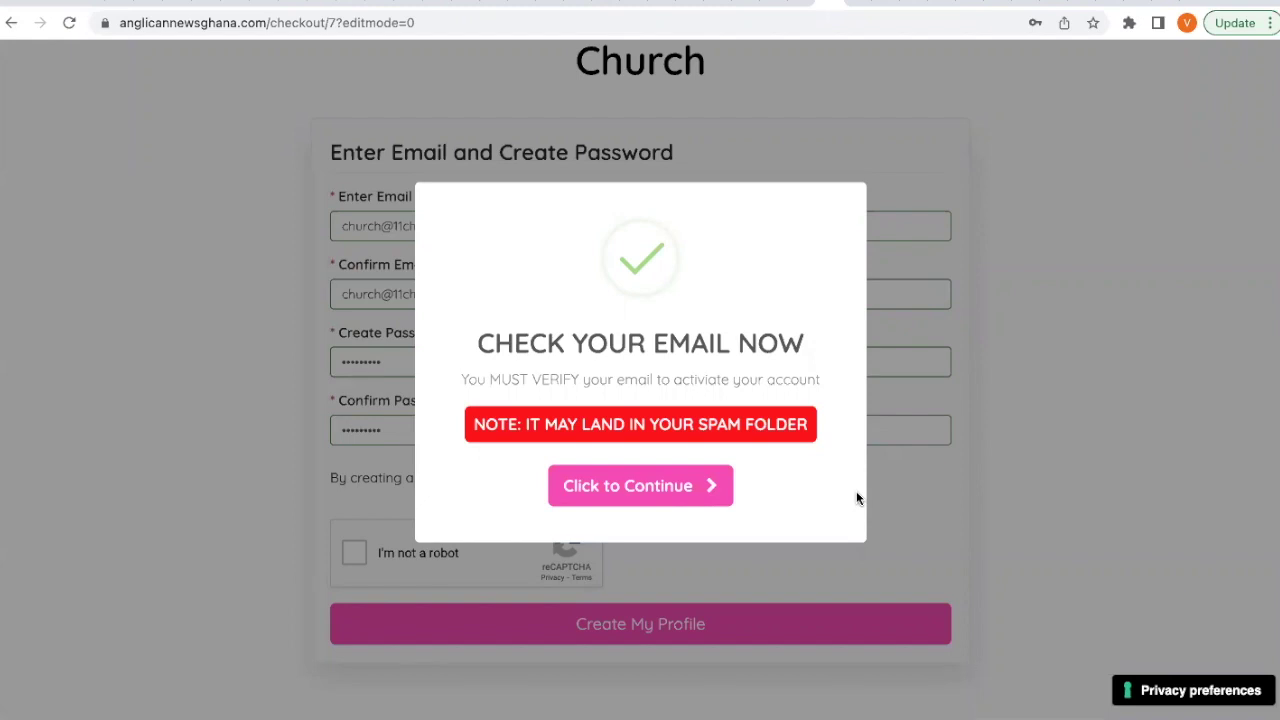
Continue past the 'Check your email now' notice to the new account's dashboard.
{"action": "left_click", "coordinate": [668, 483]}
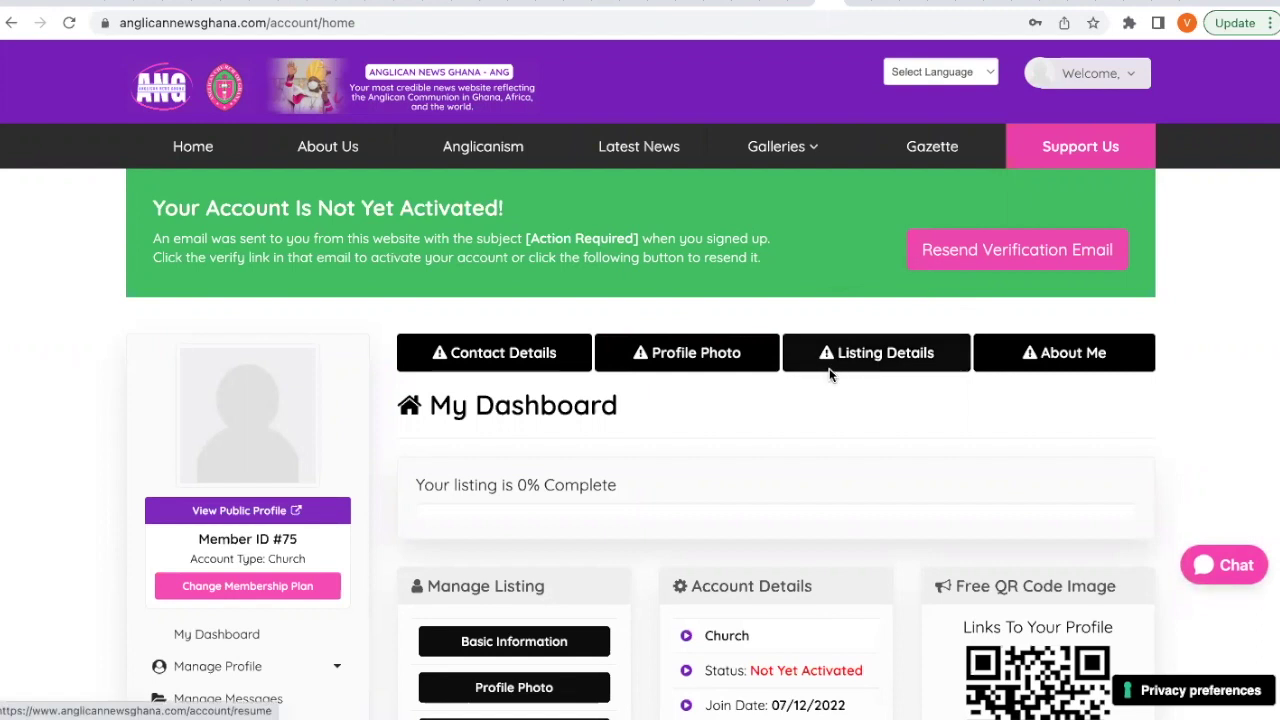
Scroll down the dashboard to view Manage Listing and Account Details.
{"action": "scroll", "coordinate": [829, 374], "scroll_direction": "down", "scroll_amount": 2}
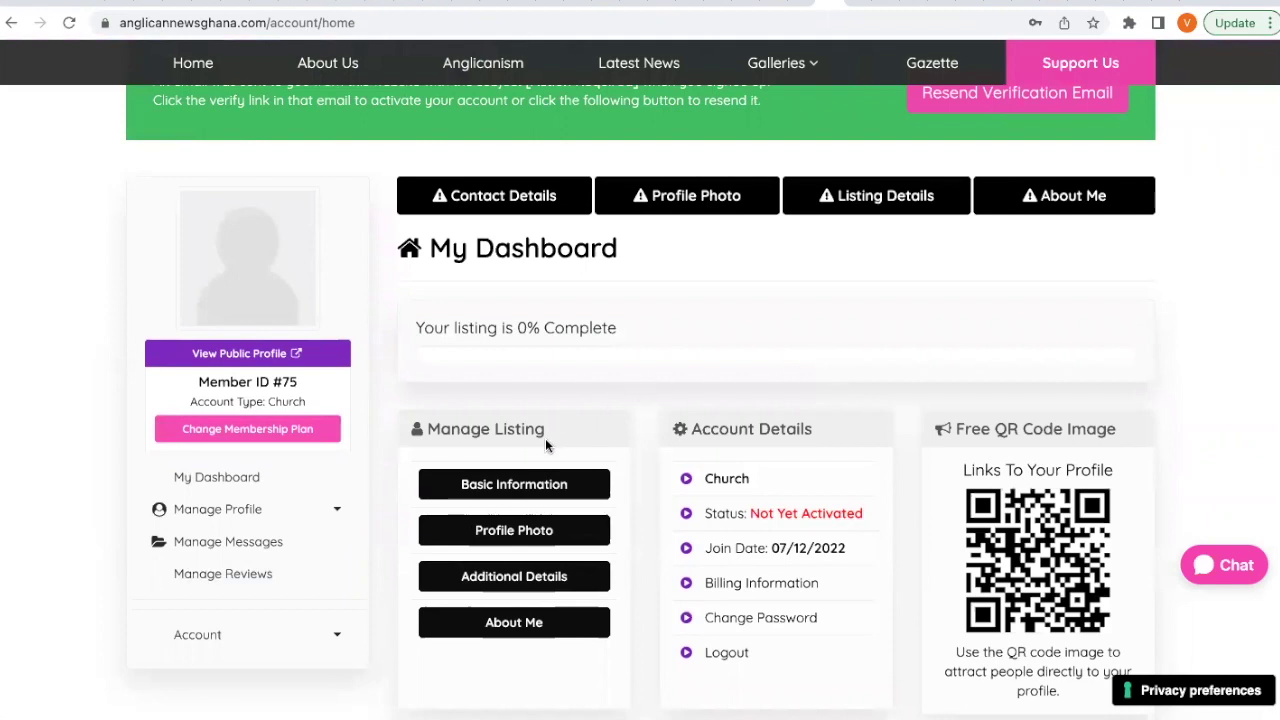
Open Basic Information under Manage Listing and set the listing category to Church.
{"action": "left_click", "coordinate": [517, 486]}
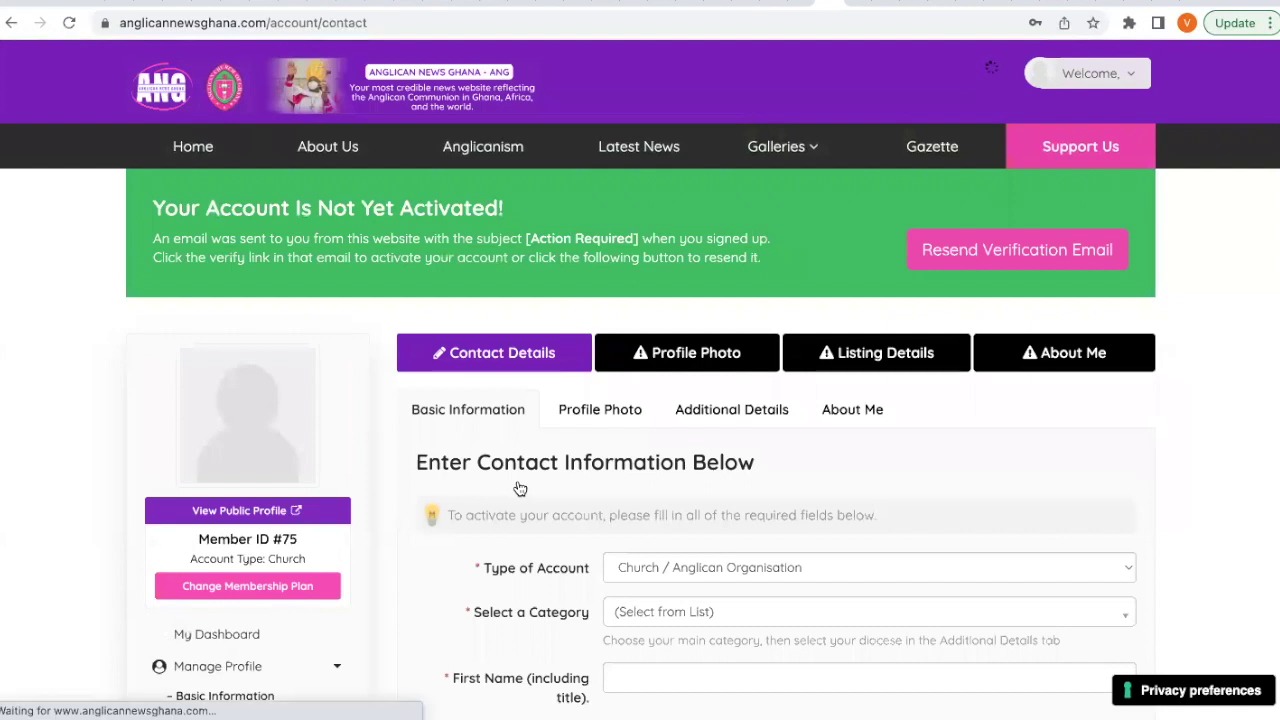
{"action": "scroll", "coordinate": [520, 488], "scroll_direction": "down", "scroll_amount": 2}
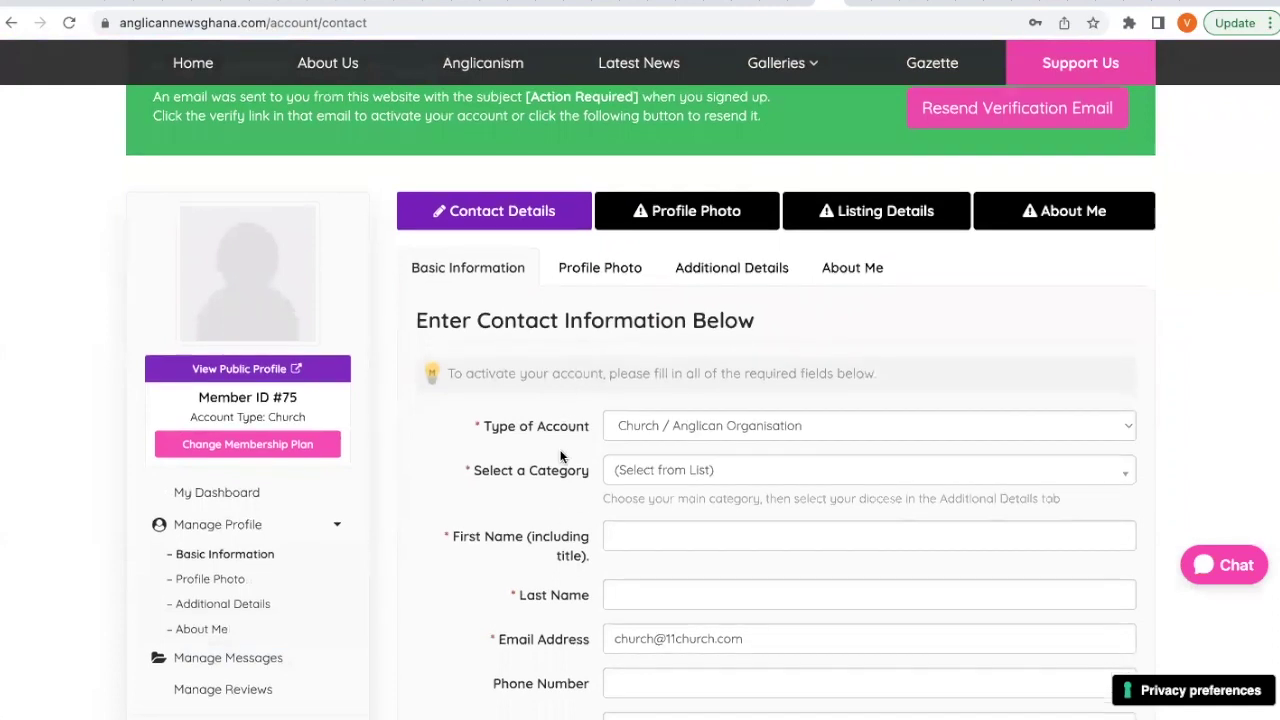
{"action": "scroll", "coordinate": [565, 450], "scroll_direction": "down", "scroll_amount": 1}
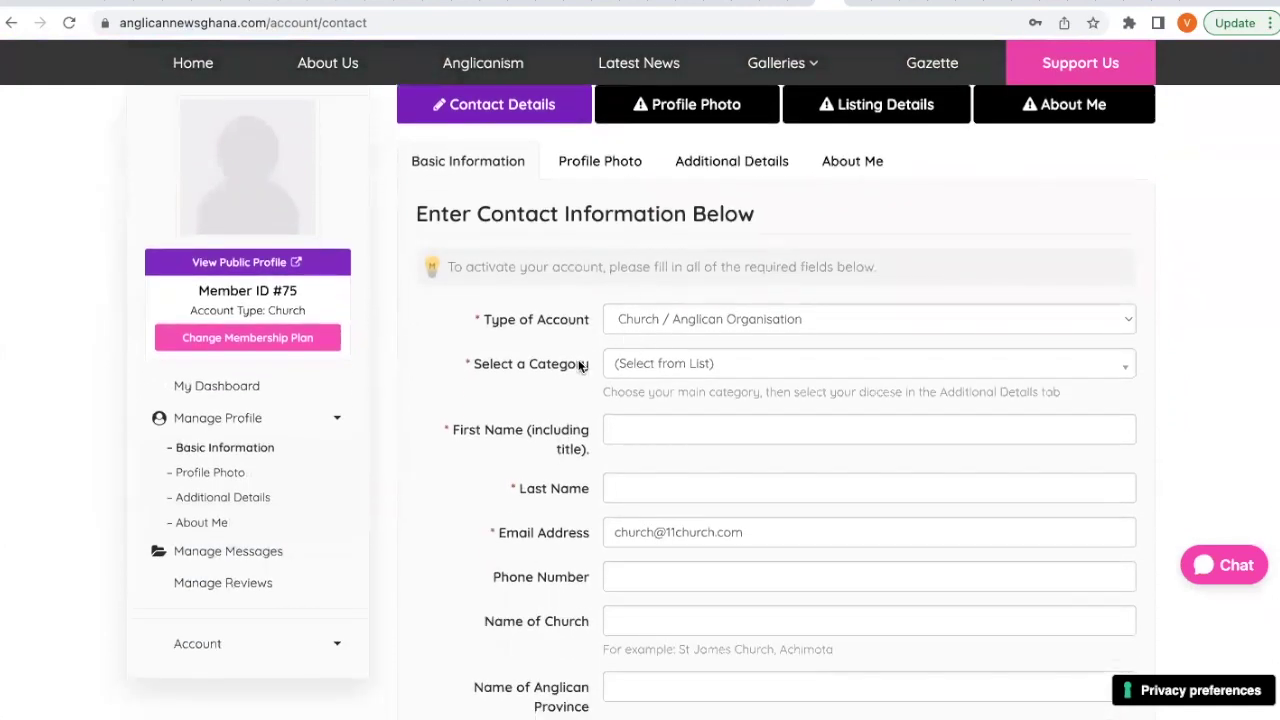
{"action": "scroll", "coordinate": [580, 364], "scroll_direction": "down", "scroll_amount": 1}
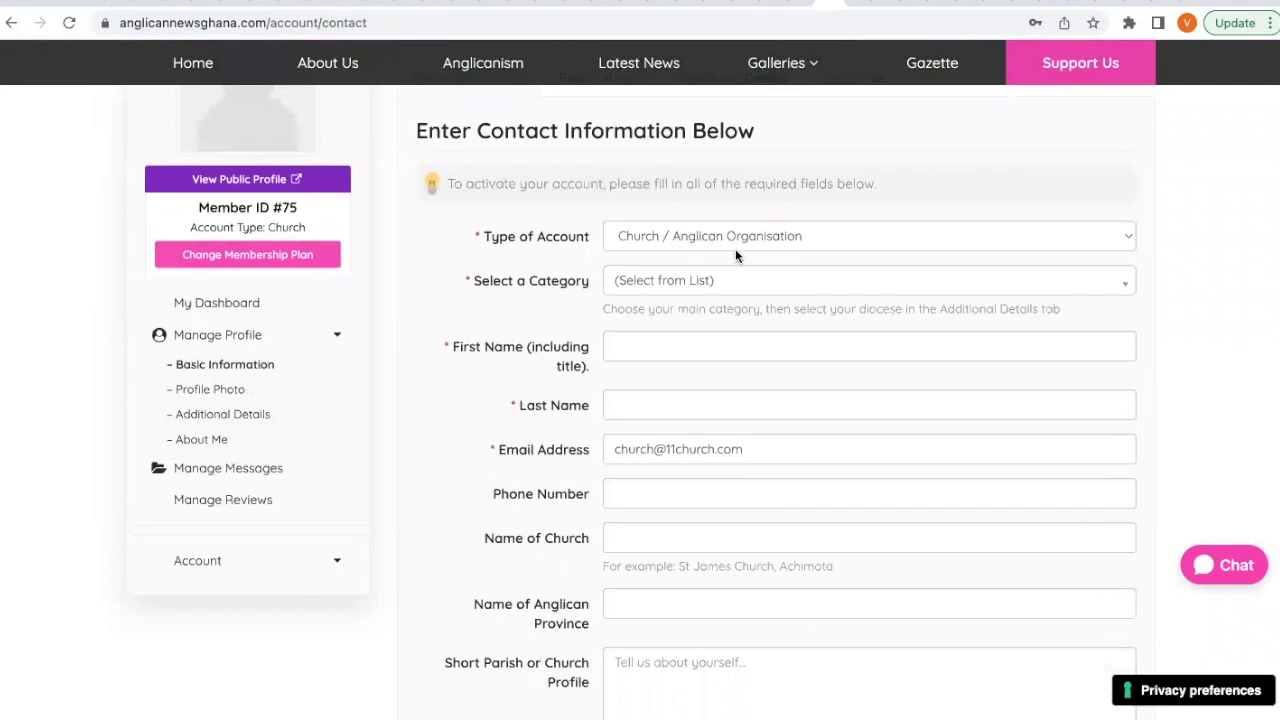
{"action": "left_click", "coordinate": [597, 237]}
{"action": "left_click", "coordinate": [653, 281]}
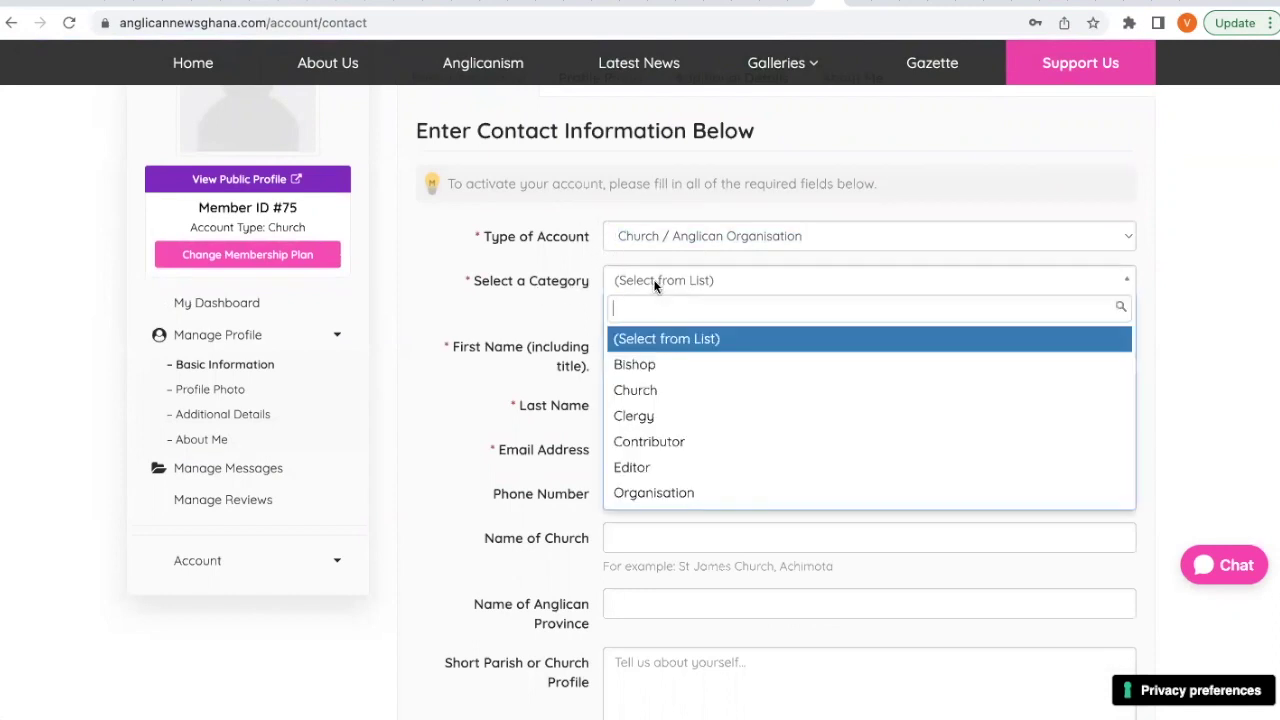
{"action": "left_click", "coordinate": [648, 392]}
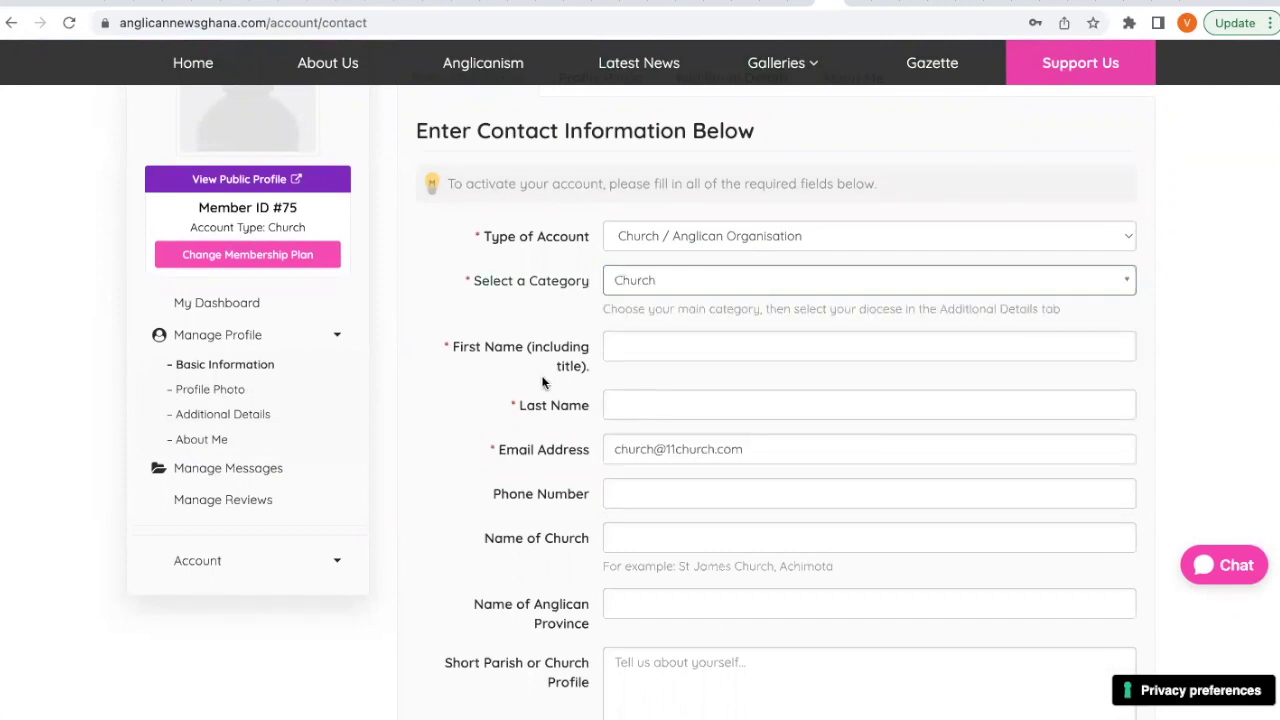
{"action": "scroll", "coordinate": [543, 378], "scroll_direction": "down", "scroll_amount": 1}
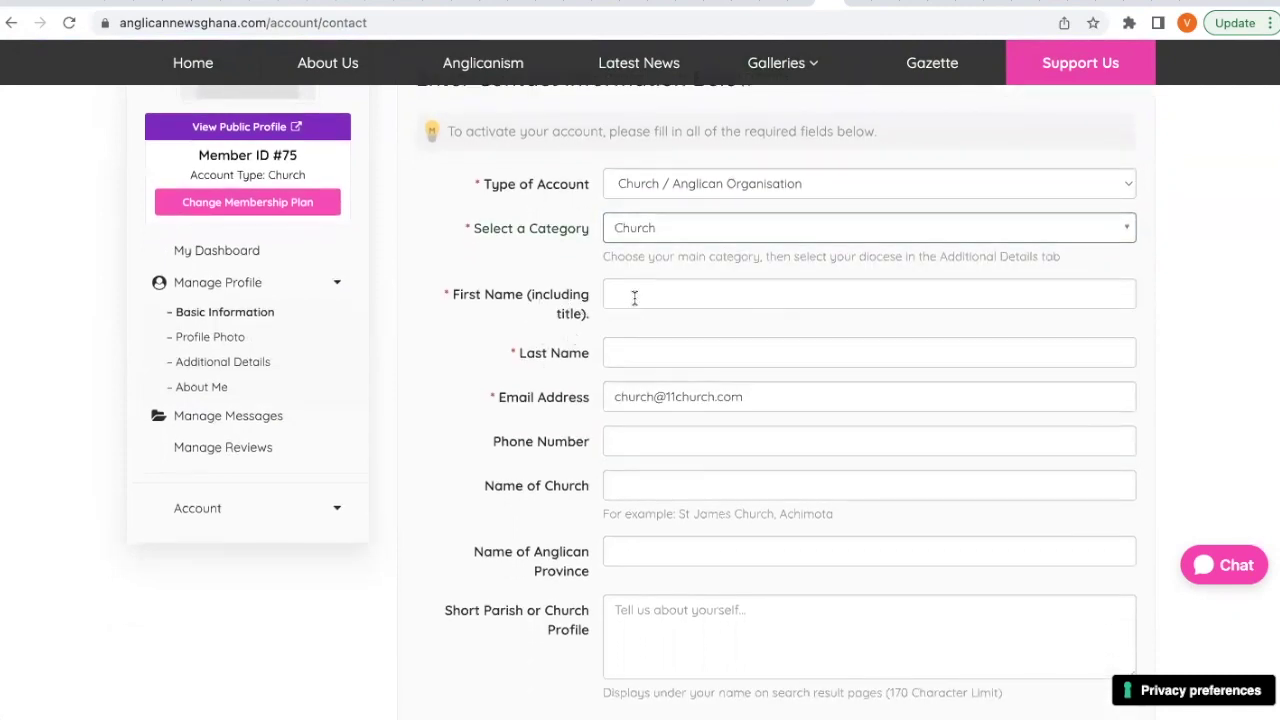
Enter the contact's first and last name and the church's phone number.
{"action": "left_click", "coordinate": [638, 296]}
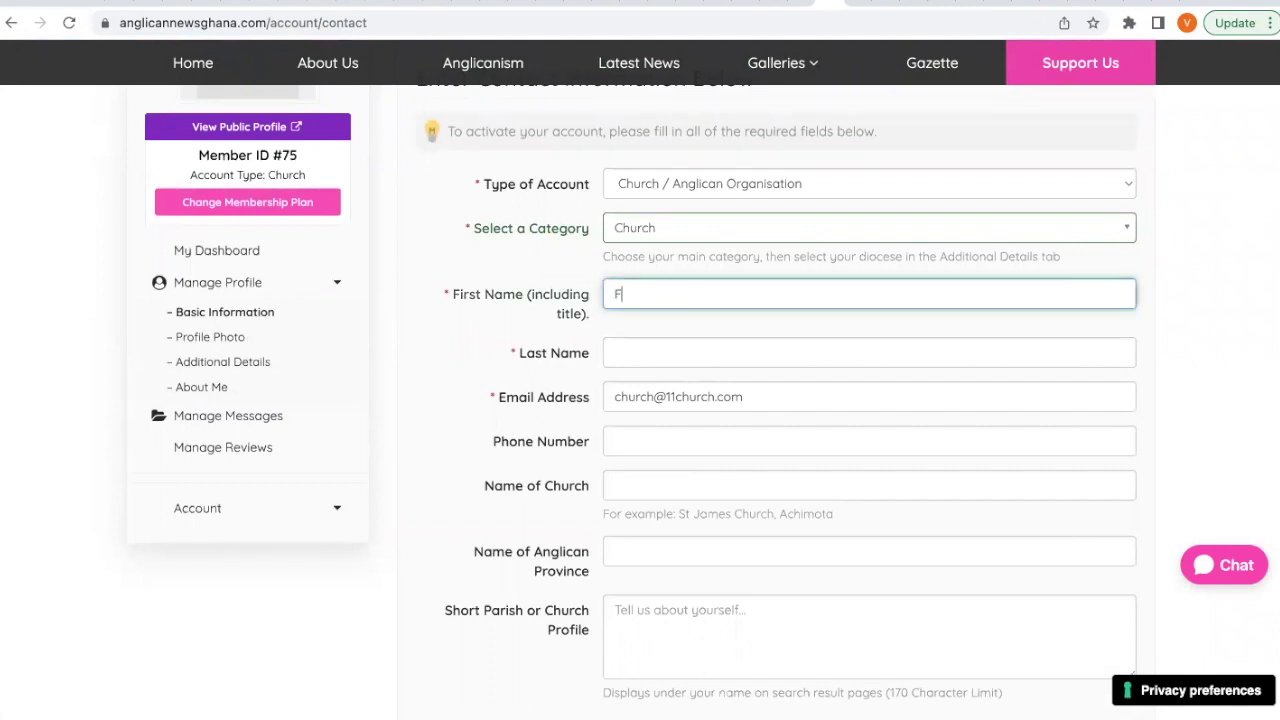
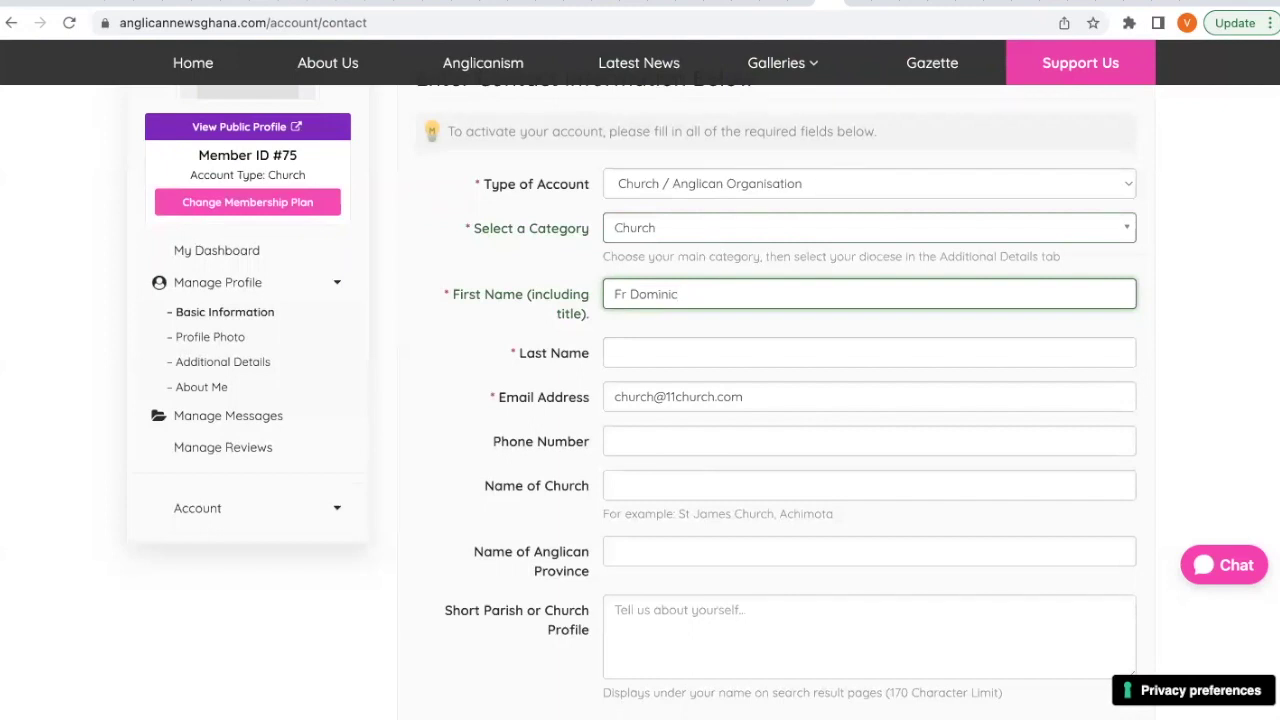
{"action": "left_click", "coordinate": [652, 351]}
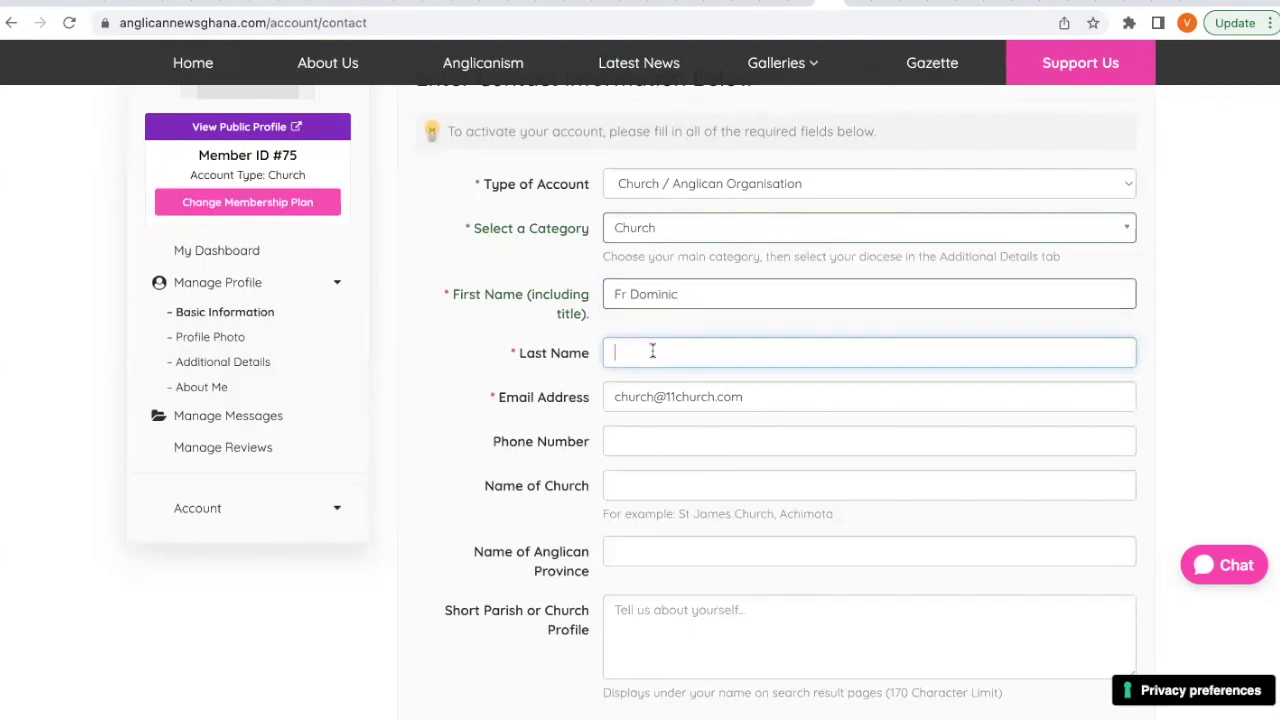
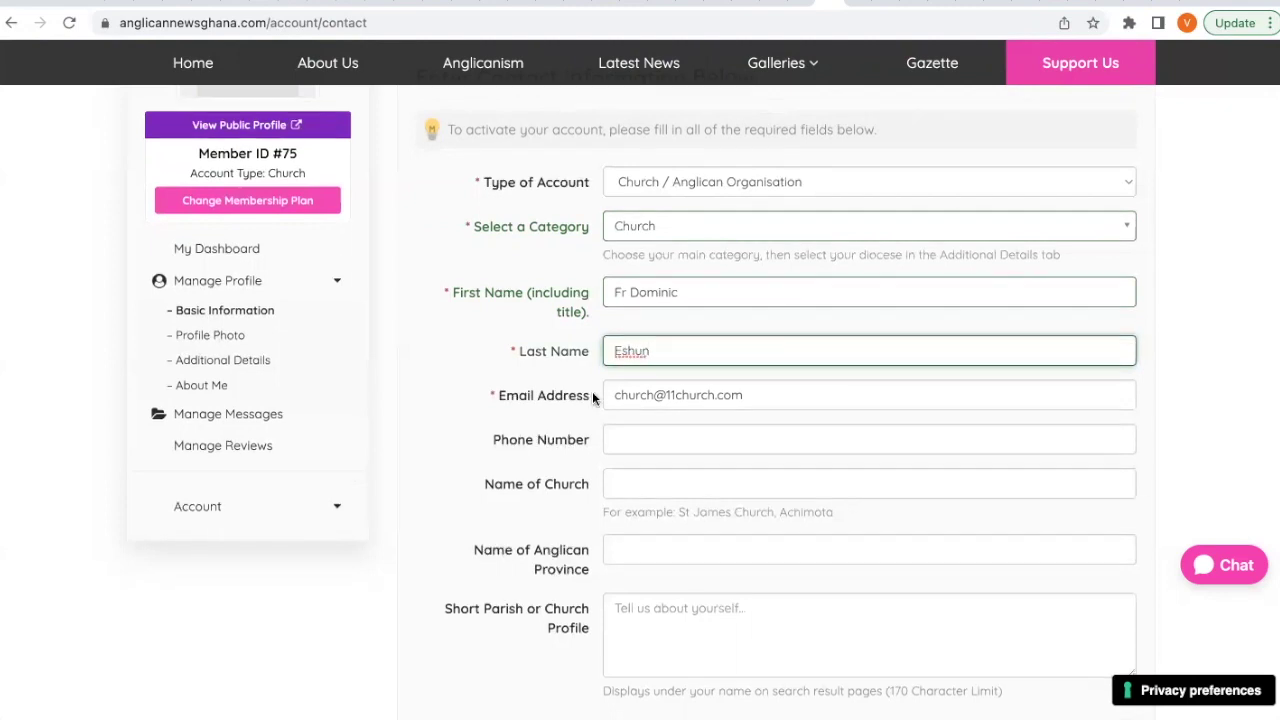
{"action": "scroll", "coordinate": [592, 391], "scroll_direction": "down", "scroll_amount": 1}
{"action": "left_click", "coordinate": [617, 392]}
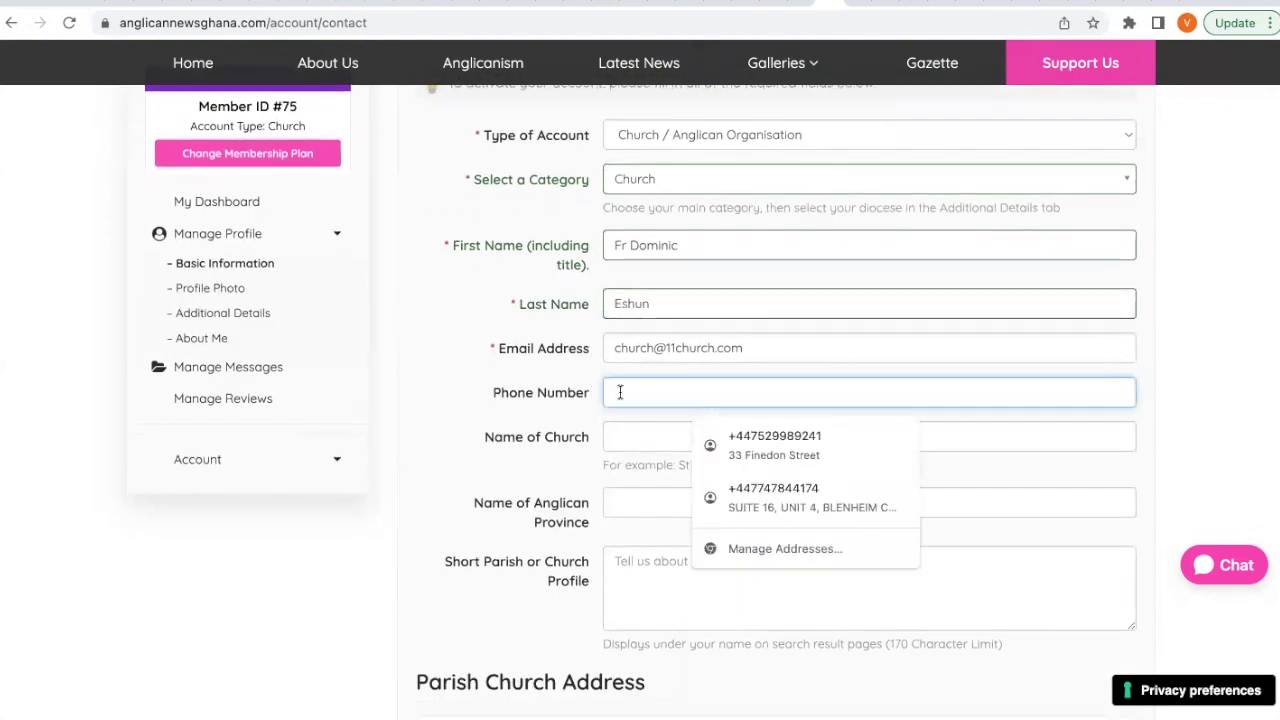
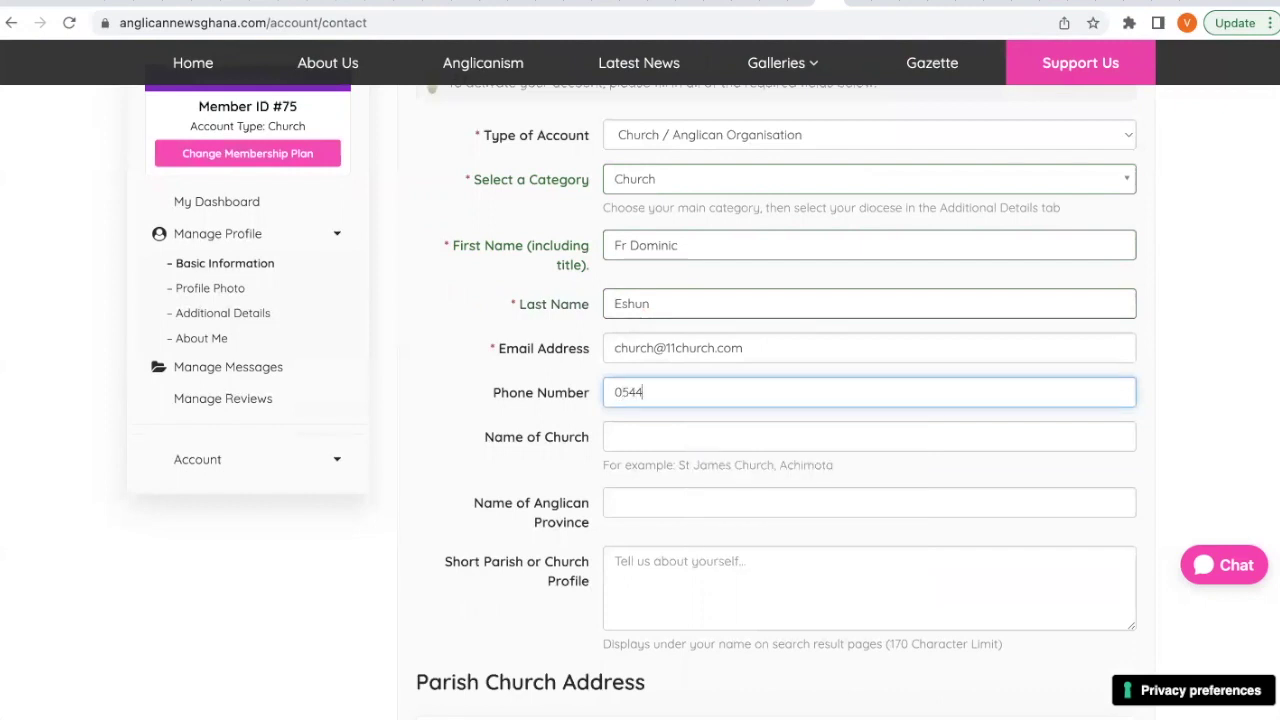
Set the church name to St Mark Achimota and the province to Internal Province of Ghana.
{"action": "left_click", "coordinate": [624, 441]}
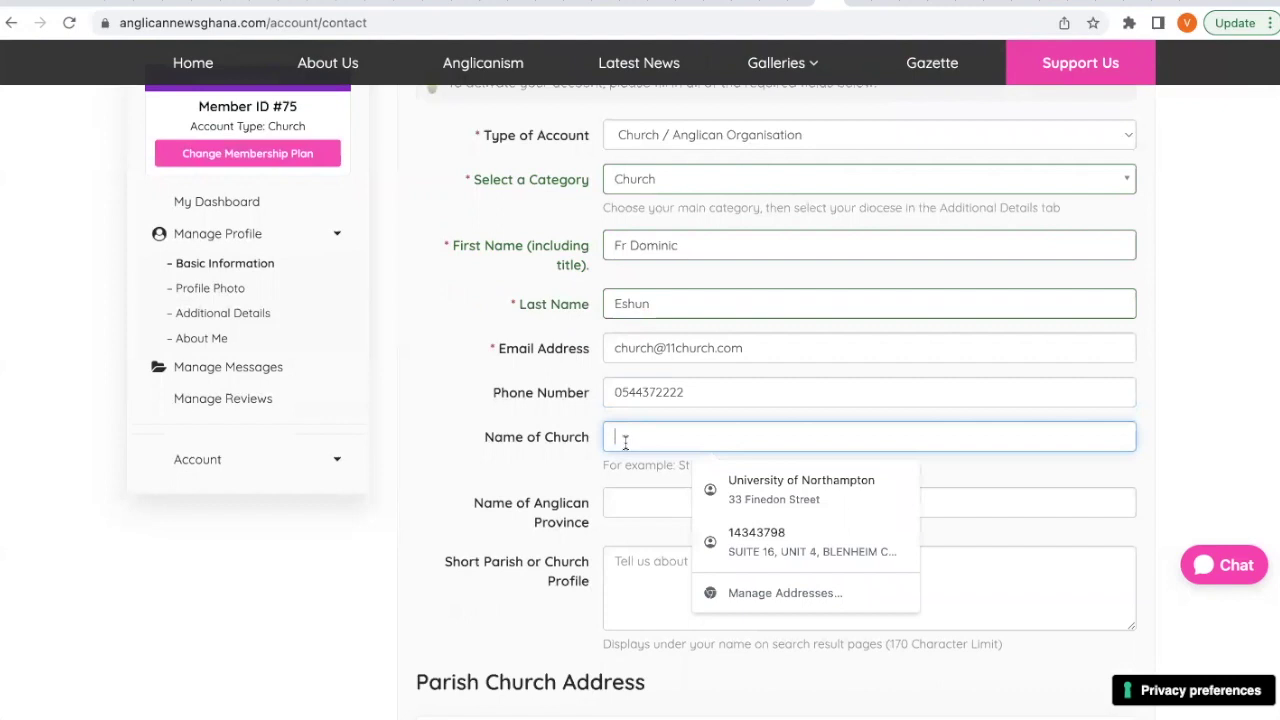
{"action": "type", "text": "St Mark"}
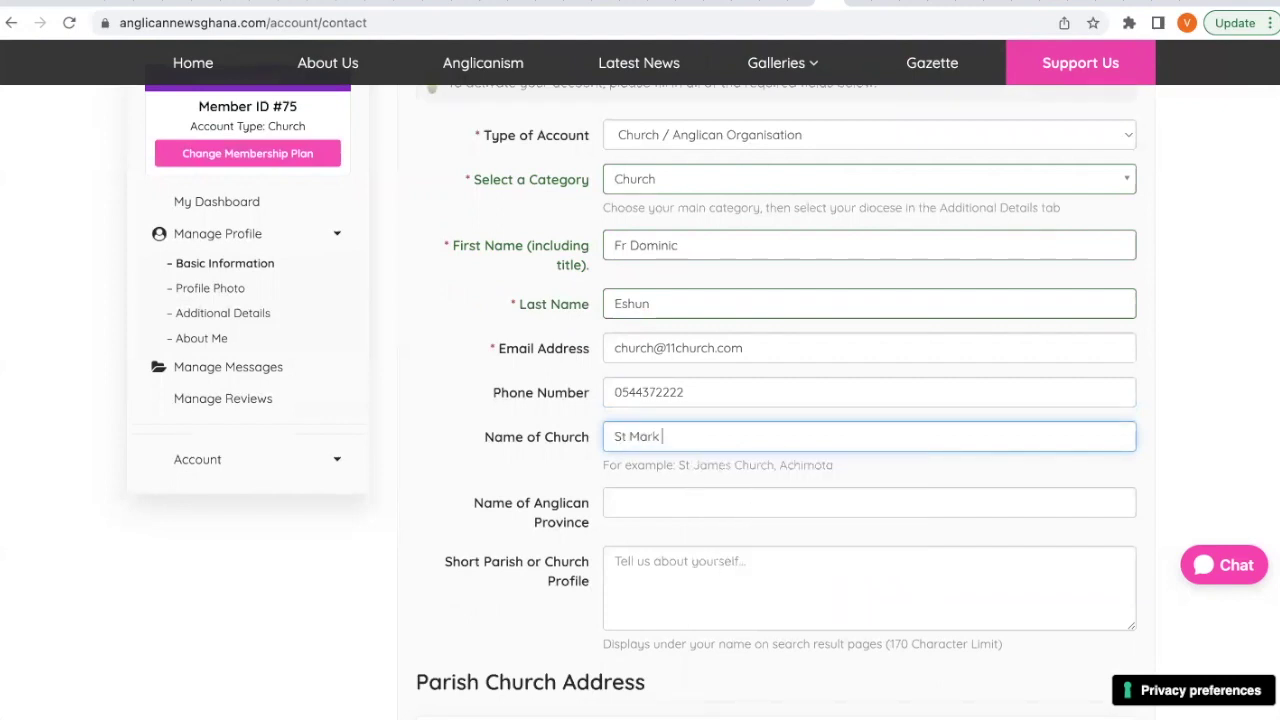
{"action": "type", "text": " Achimota"}
{"action": "scroll", "coordinate": [592, 463], "scroll_direction": "down", "scroll_amount": 1}
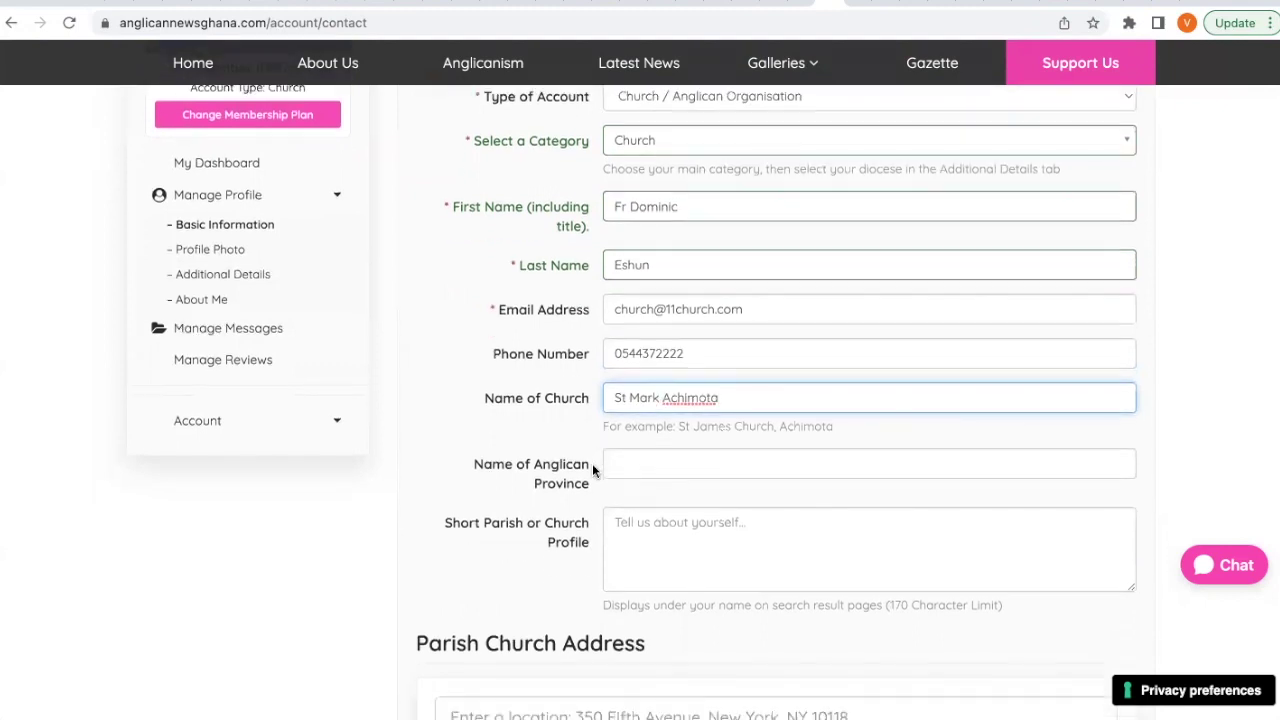
{"action": "left_click", "coordinate": [638, 448]}
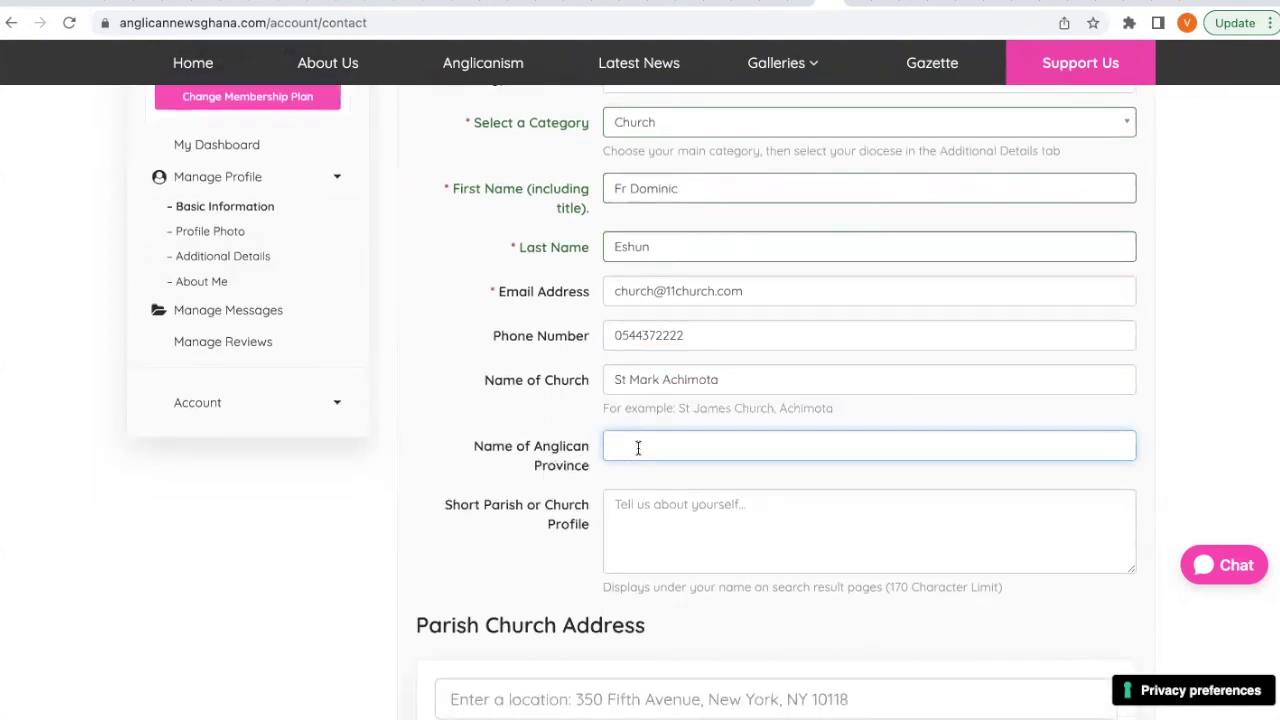
{"action": "type", "text": "Interna;"}
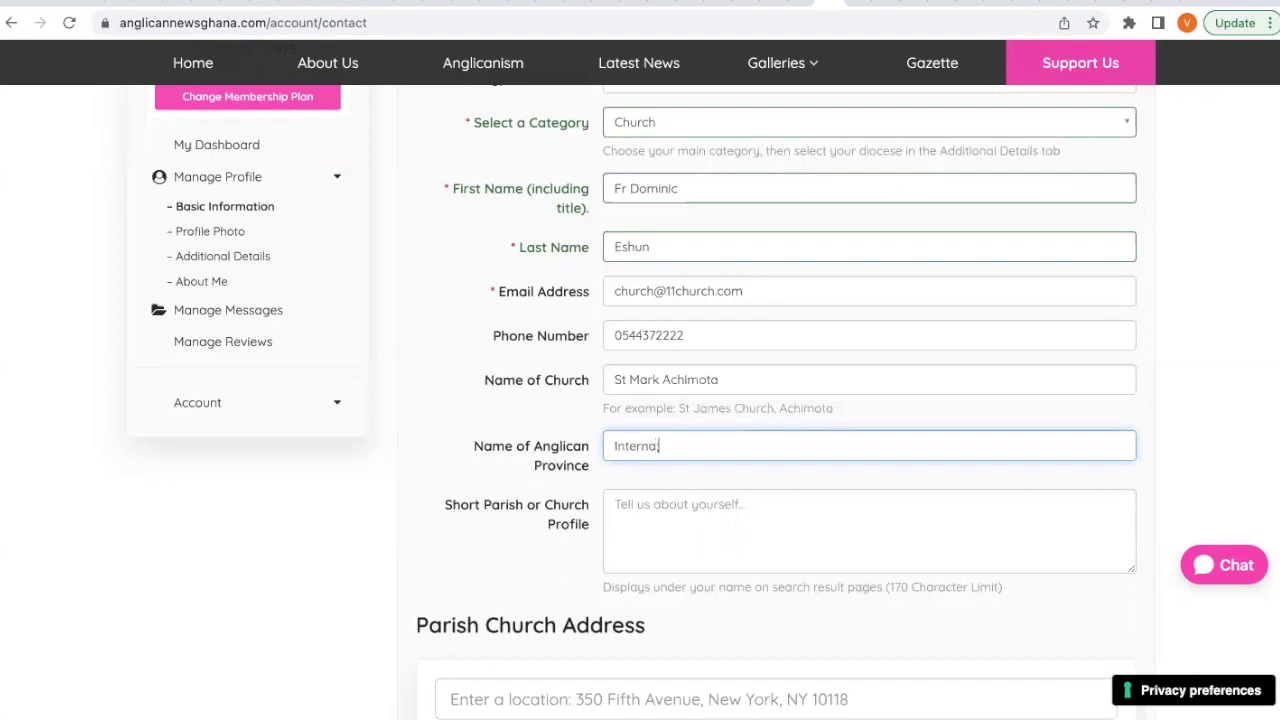
{"action": "key", "text": "BackSpace"}
{"action": "type", "text": "l Province of Ghana"}
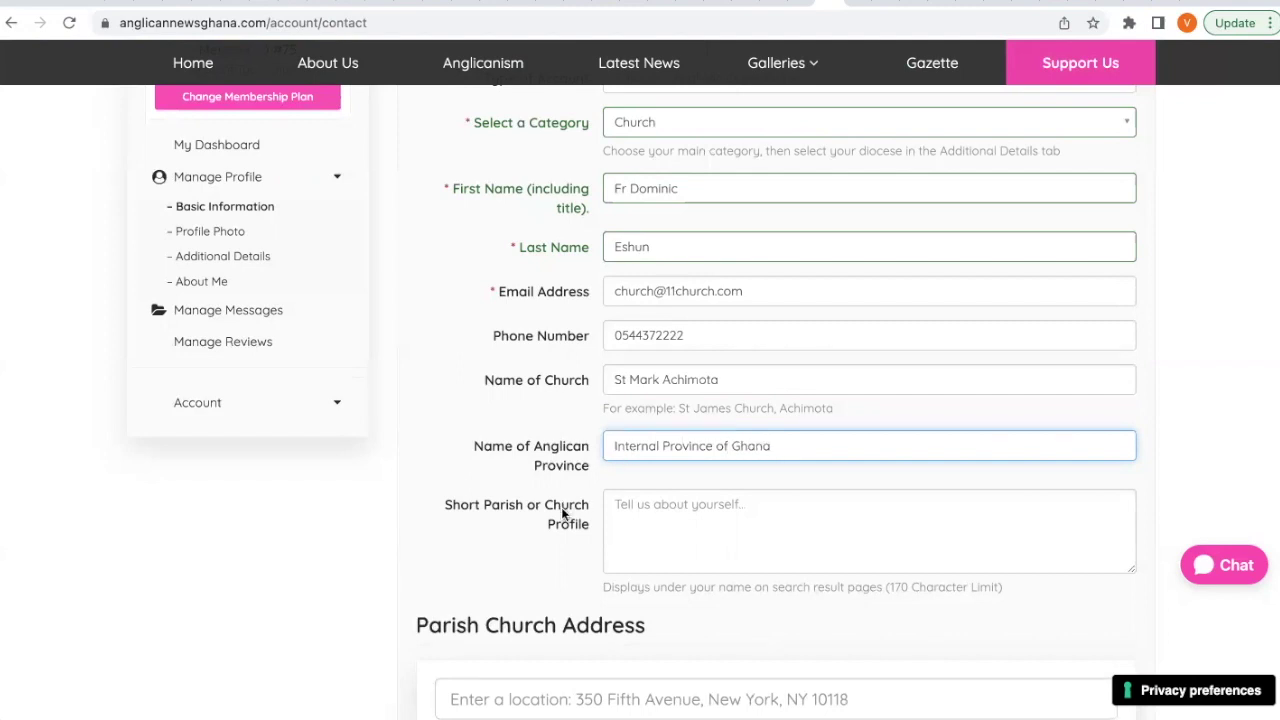
Begin the short church profile with 'We are a thriving and jouful family church'.
{"action": "scroll", "coordinate": [563, 513], "scroll_direction": "down", "scroll_amount": 1}
{"action": "scroll", "coordinate": [563, 513], "scroll_direction": "down", "scroll_amount": 1}
{"action": "left_click", "coordinate": [636, 437]}
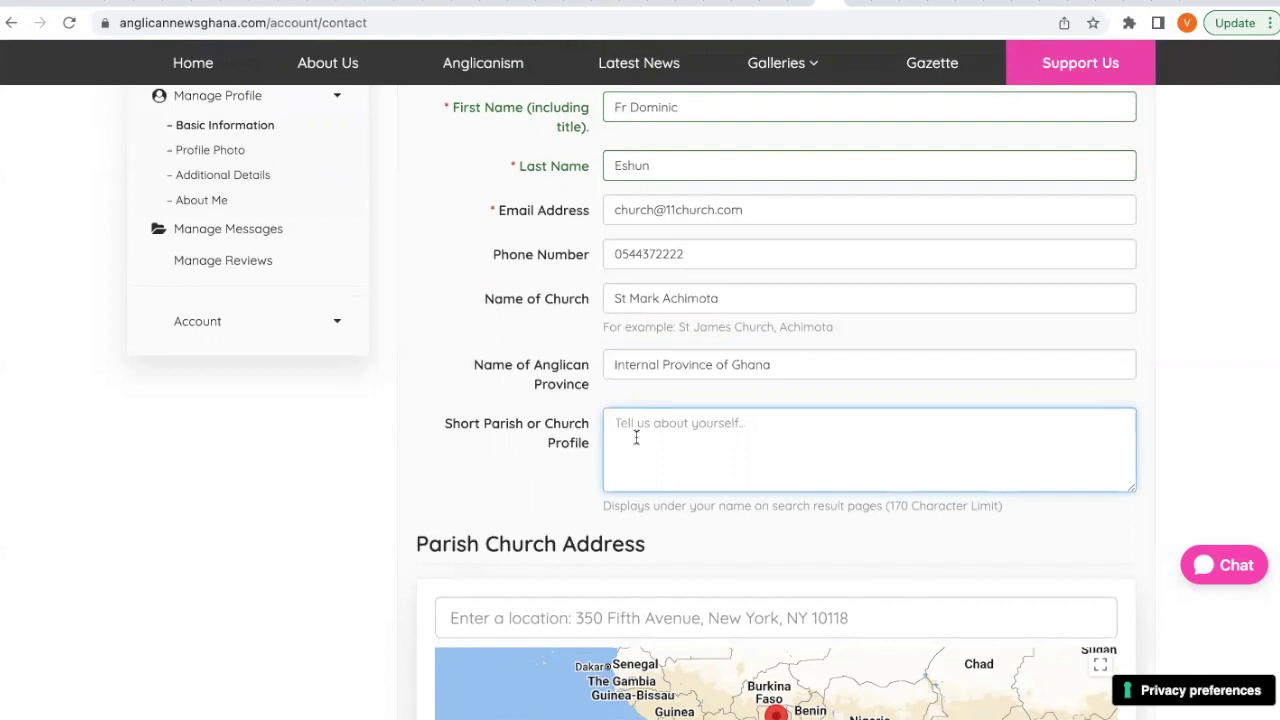
{"action": "type", "text": "We ar"}
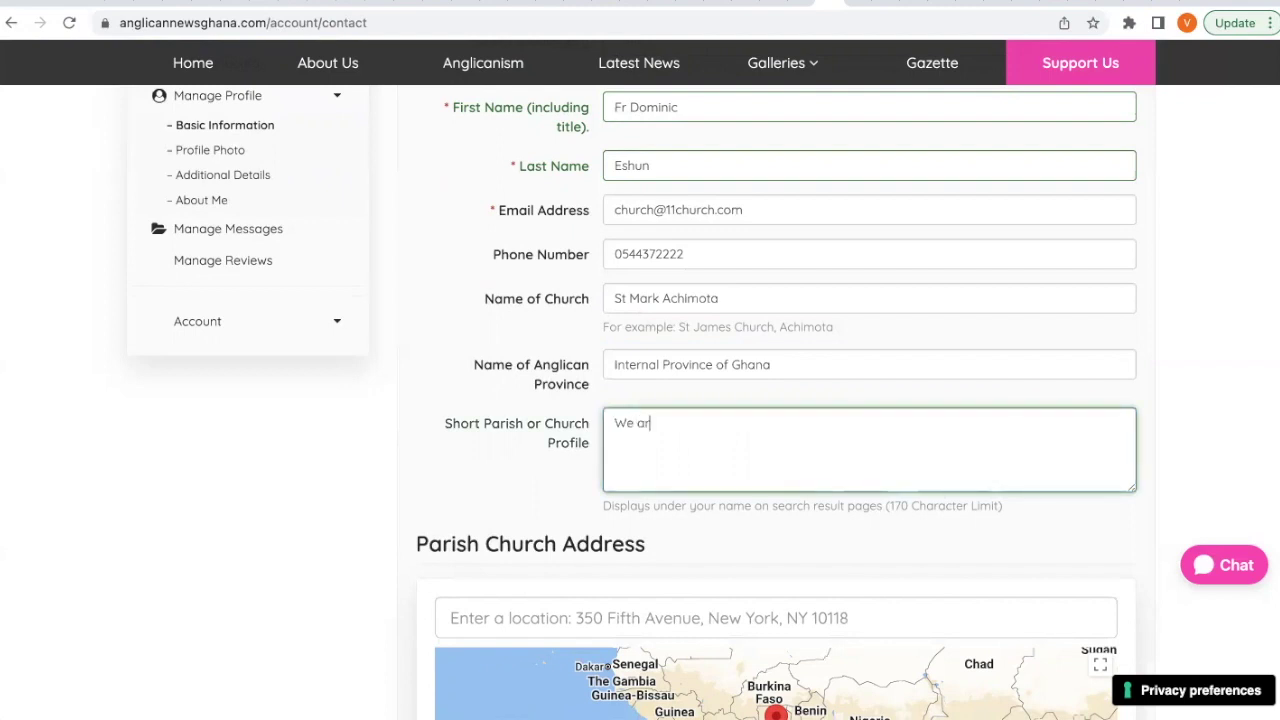
{"action": "type", "text": "e a thriving and jouful family"}
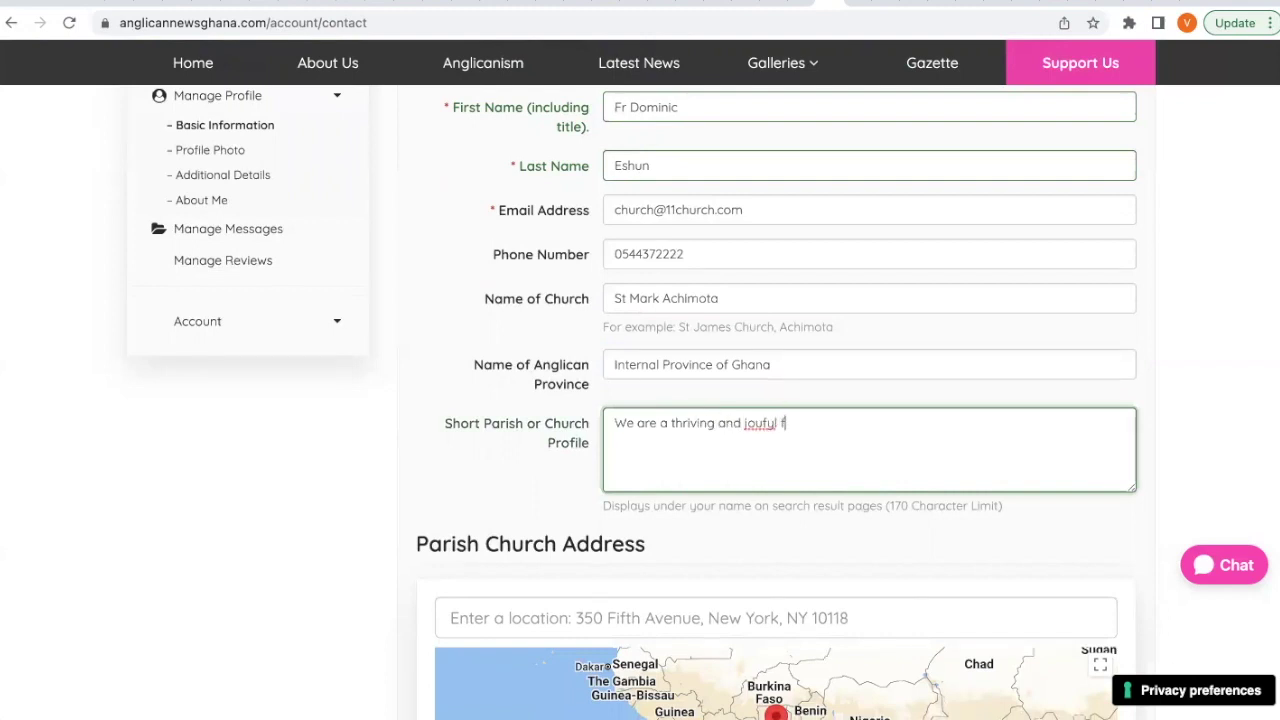
{"action": "type", "text": " church"}
Correct 'jouful' to 'joyful' and add 'where the gospel of Christ informs our worship and our witness to our neigbour'.
{"action": "right_click", "coordinate": [760, 424]}
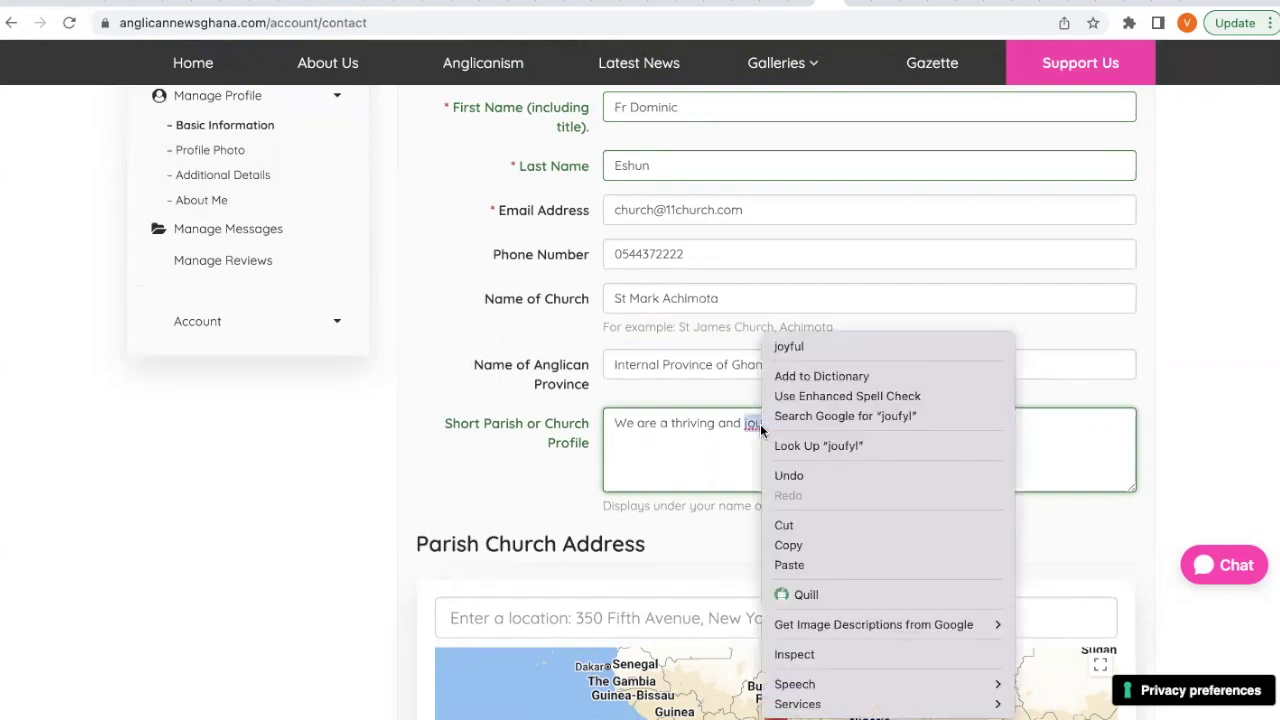
{"action": "left_click", "coordinate": [800, 350]}
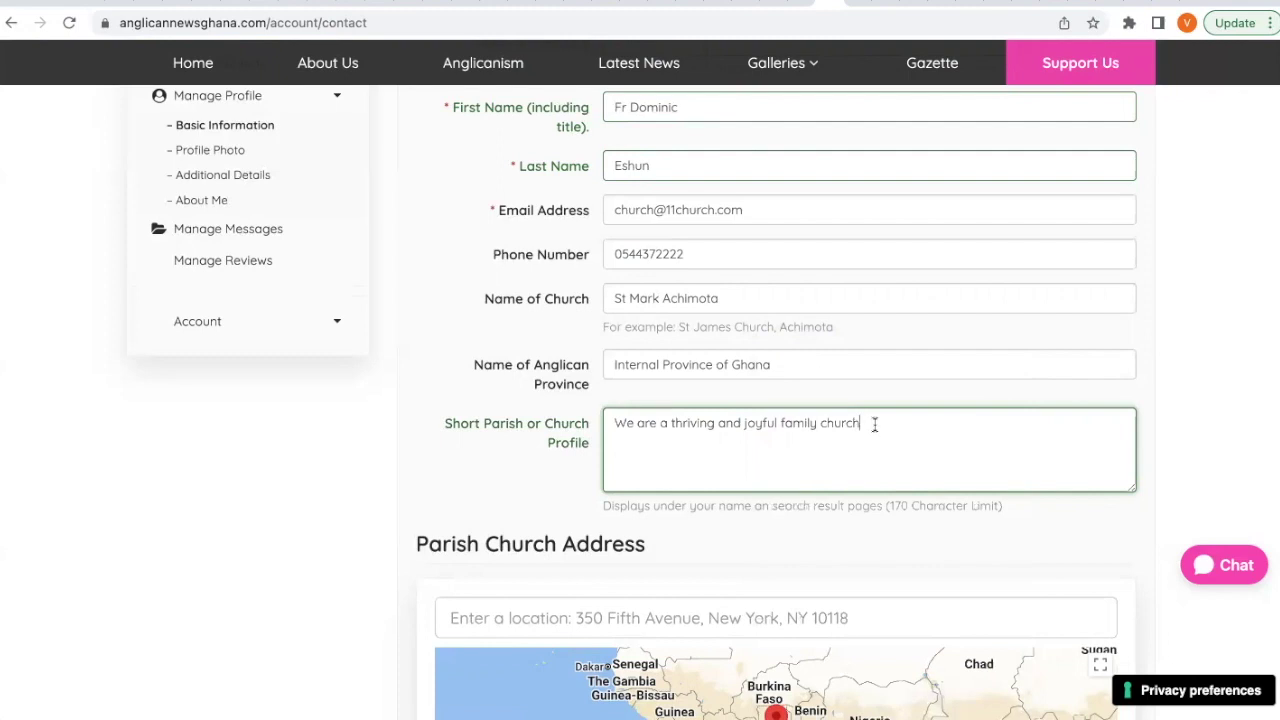
{"action": "type", "text": "where the gospel of chirst"}
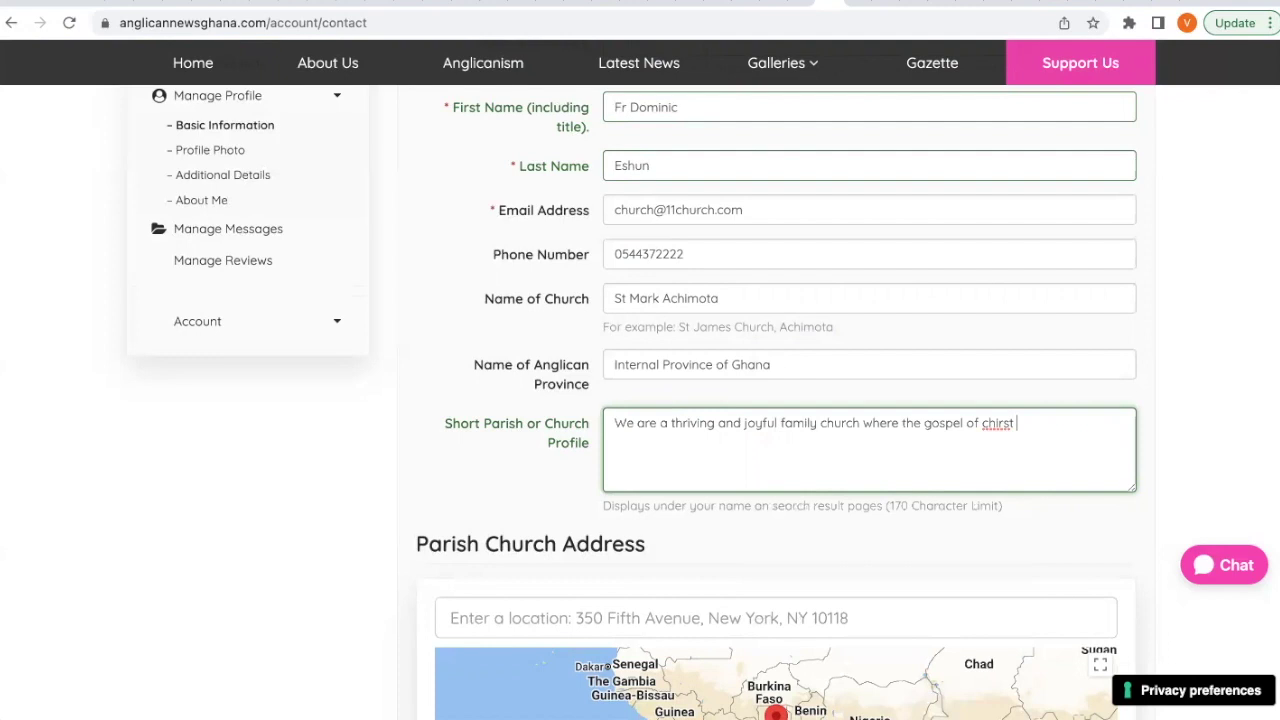
{"action": "key", "text": "BackSpace"}
{"action": "key", "text": "BackSpace"}
{"action": "key", "text": "BackSpace"}
{"action": "key", "text": "BackSpace"}
{"action": "key", "text": "BackSpace"}
{"action": "type", "text": "rist "}
{"action": "type", "text": "informed"}
{"action": "key", "text": "BackSpace"}
{"action": "key", "text": "BackSpace"}
{"action": "type", "text": "s our worship and"}
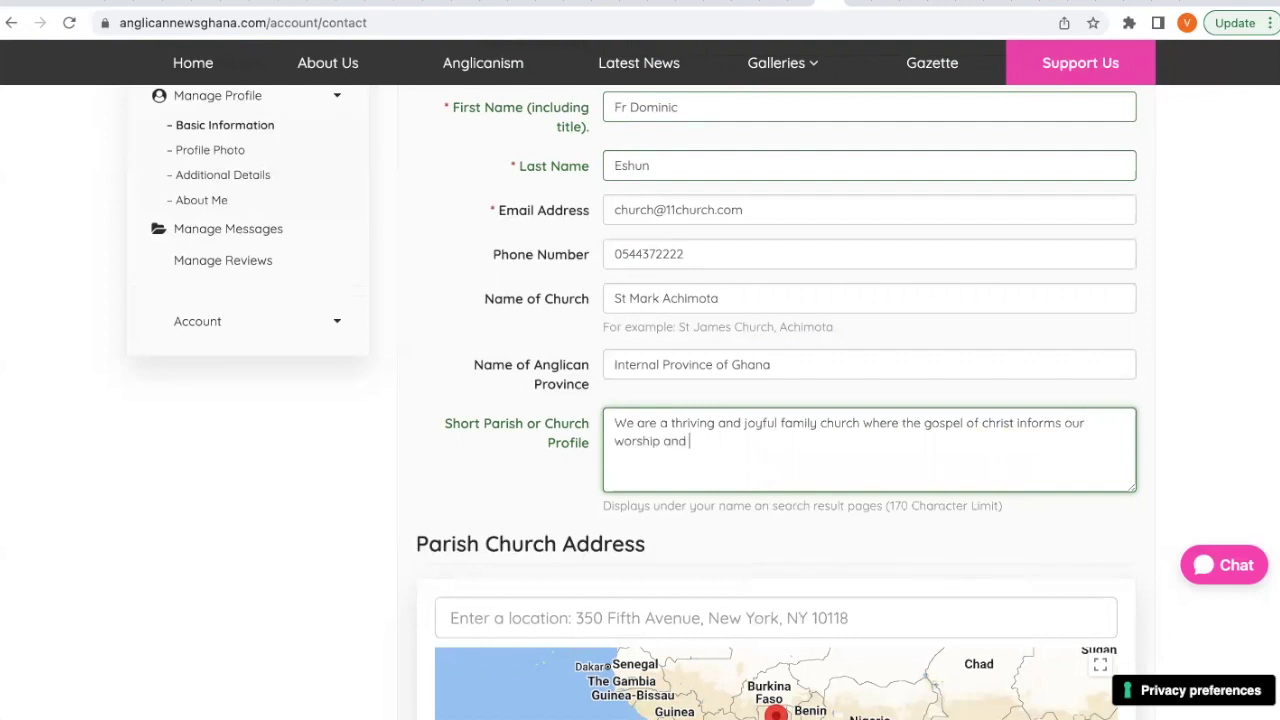
{"action": "type", "text": " our witness to our neigbour"}
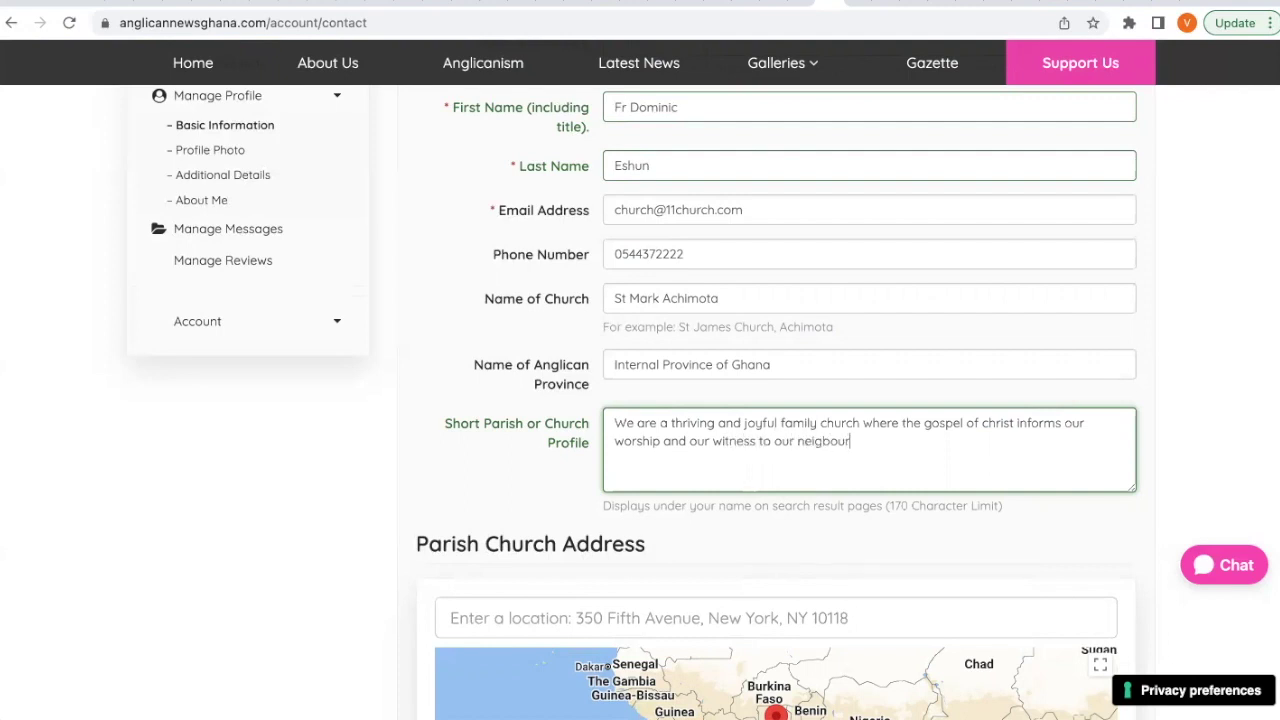
Spell-check 'neigbour' to 'neighbour' and end the profile sentence with a period.
{"action": "right_click", "coordinate": [834, 440]}
{"action": "left_click", "coordinate": [888, 349]}
{"action": "type", "text": "..."}
{"action": "left_click_drag", "start_coordinate": [888, 506], "coordinate": [999, 508]}
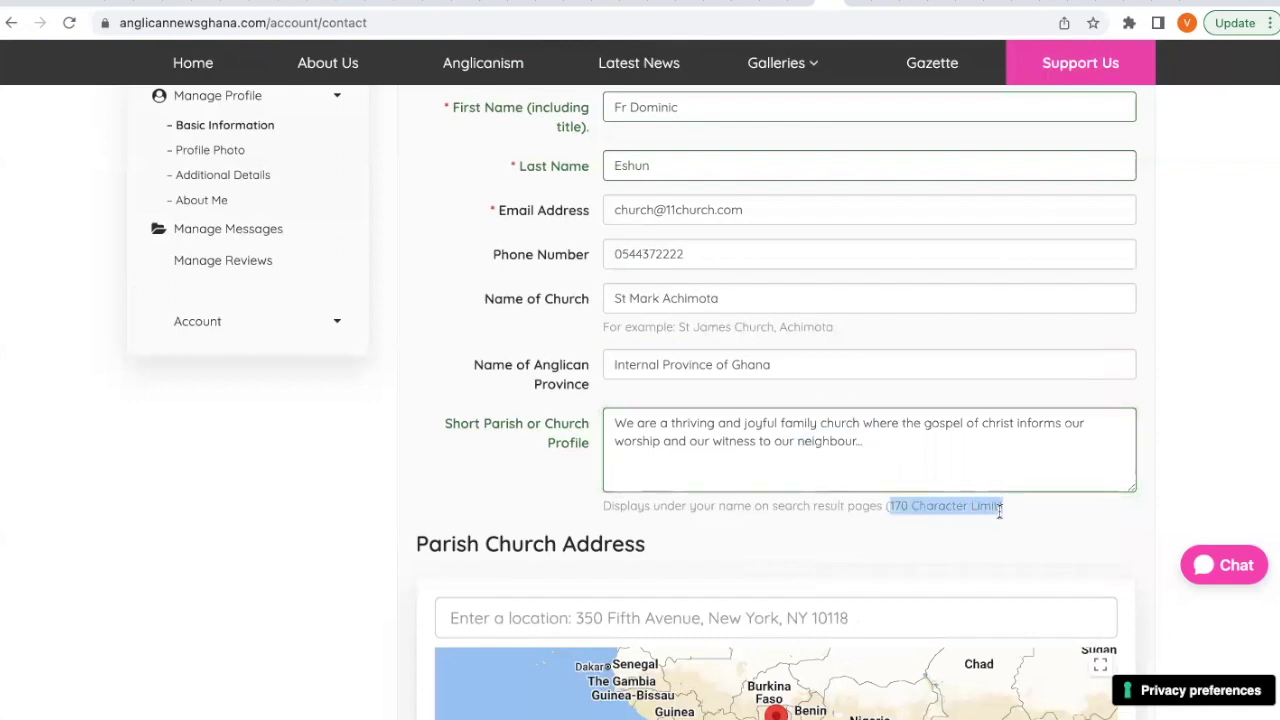
{"action": "left_click", "coordinate": [1015, 512]}
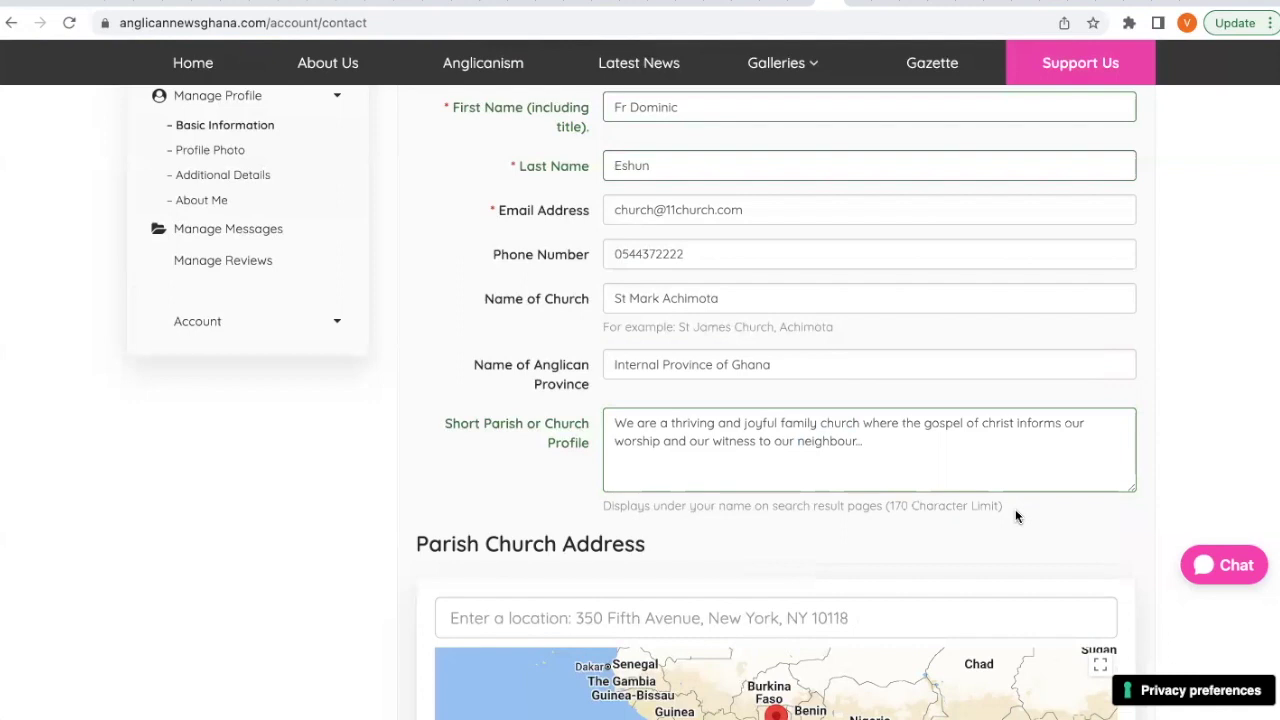
Search 'Achimo' and pick Achimota Mall, Accra - Kumasi Road, Accra as the parish church address.
{"action": "scroll", "coordinate": [1015, 512], "scroll_direction": "down", "scroll_amount": 3}
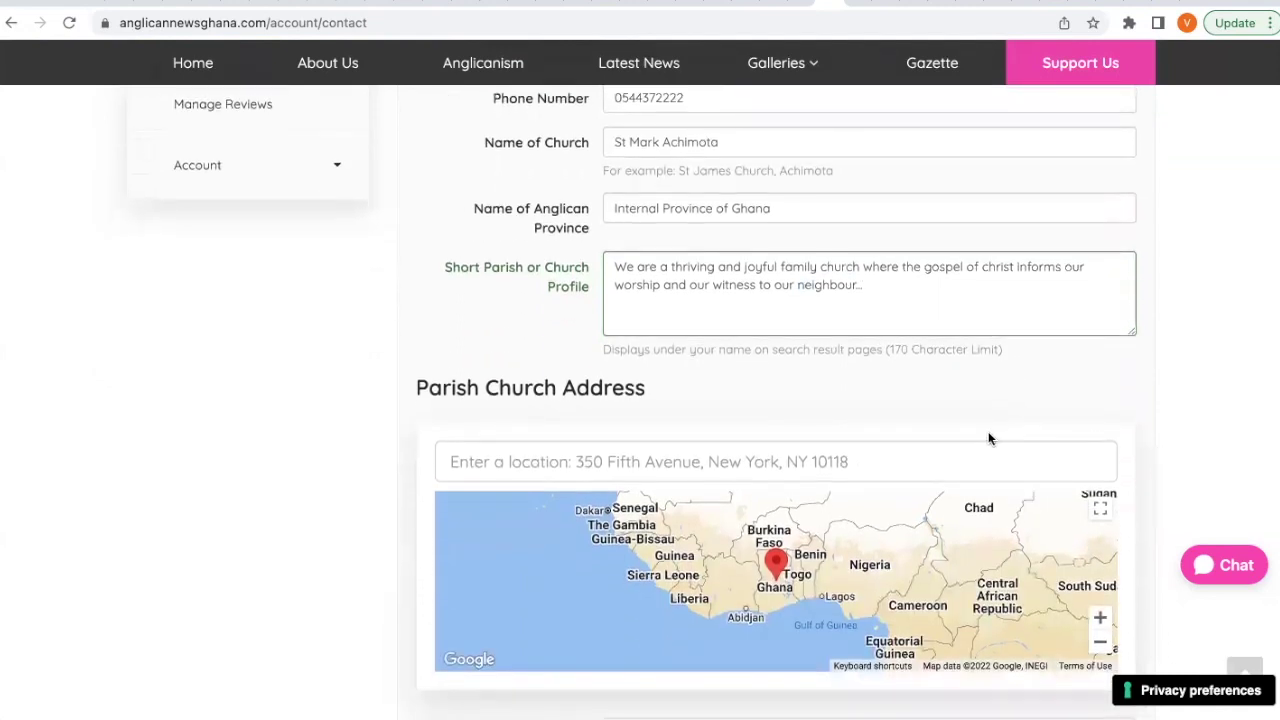
{"action": "scroll", "coordinate": [494, 437], "scroll_direction": "down", "scroll_amount": 2}
{"action": "left_click", "coordinate": [538, 357]}
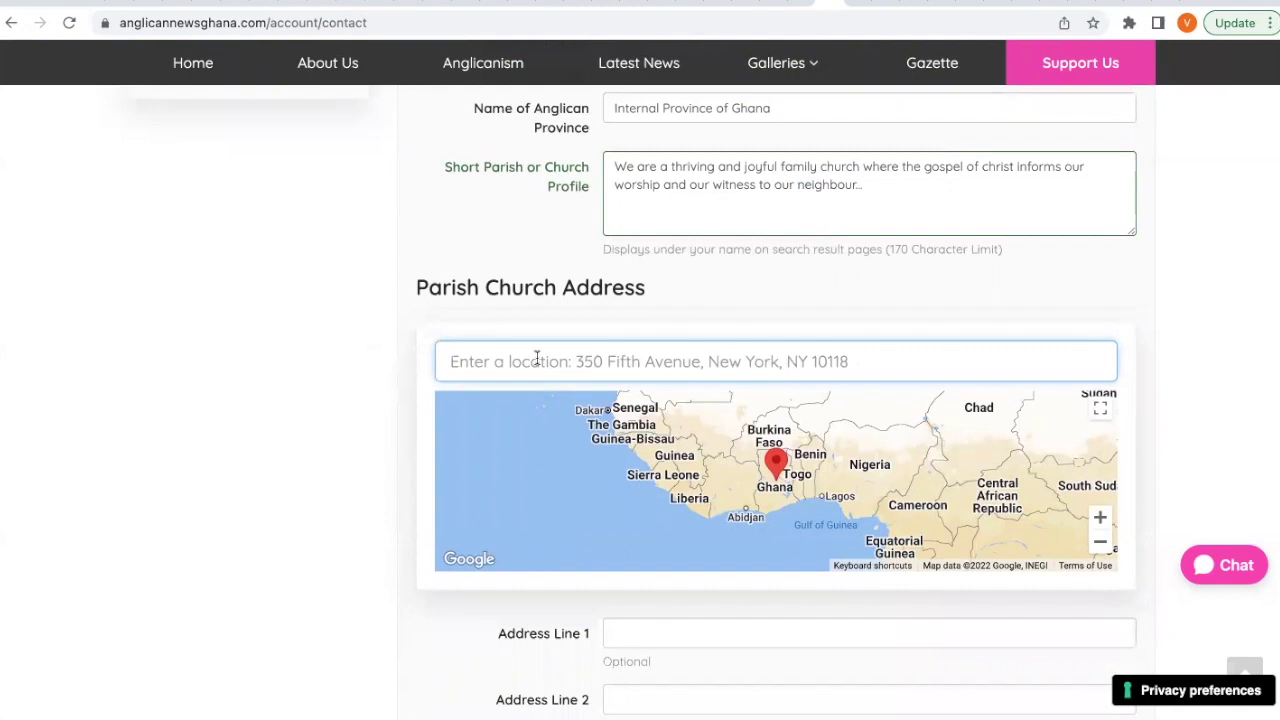
{"action": "type", "text": "Ac"}
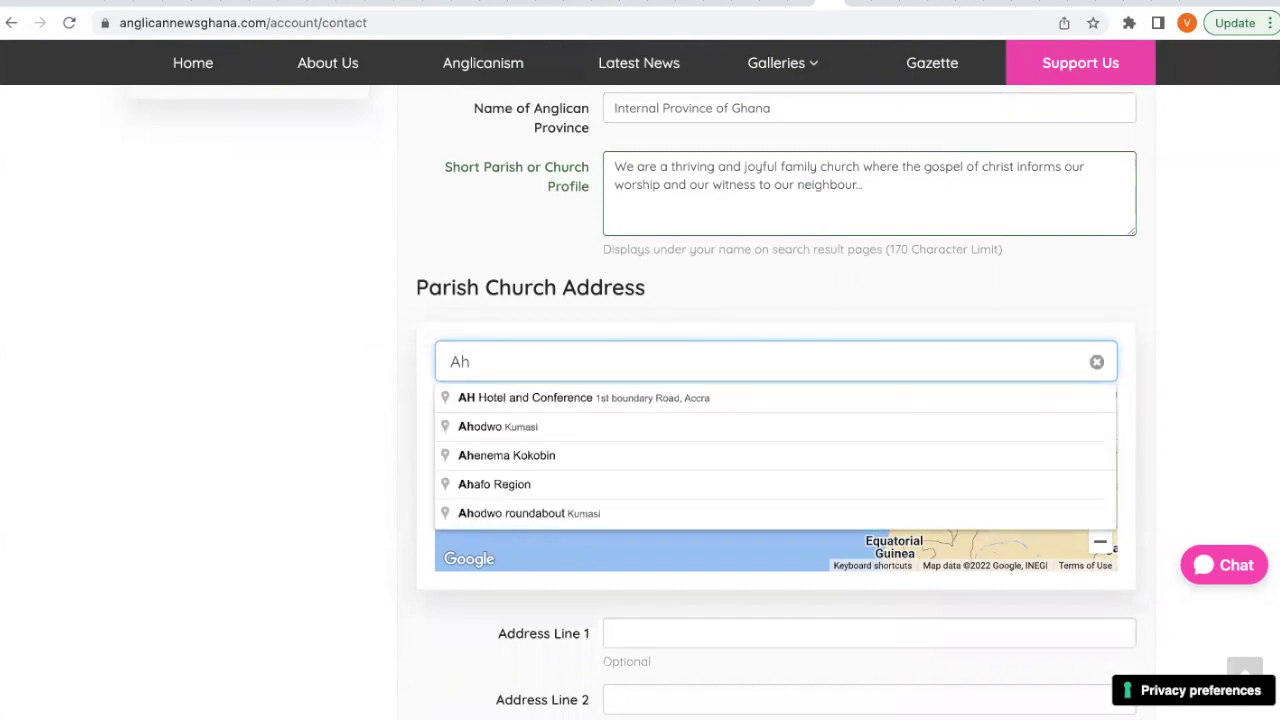
{"action": "type", "text": "himo"}
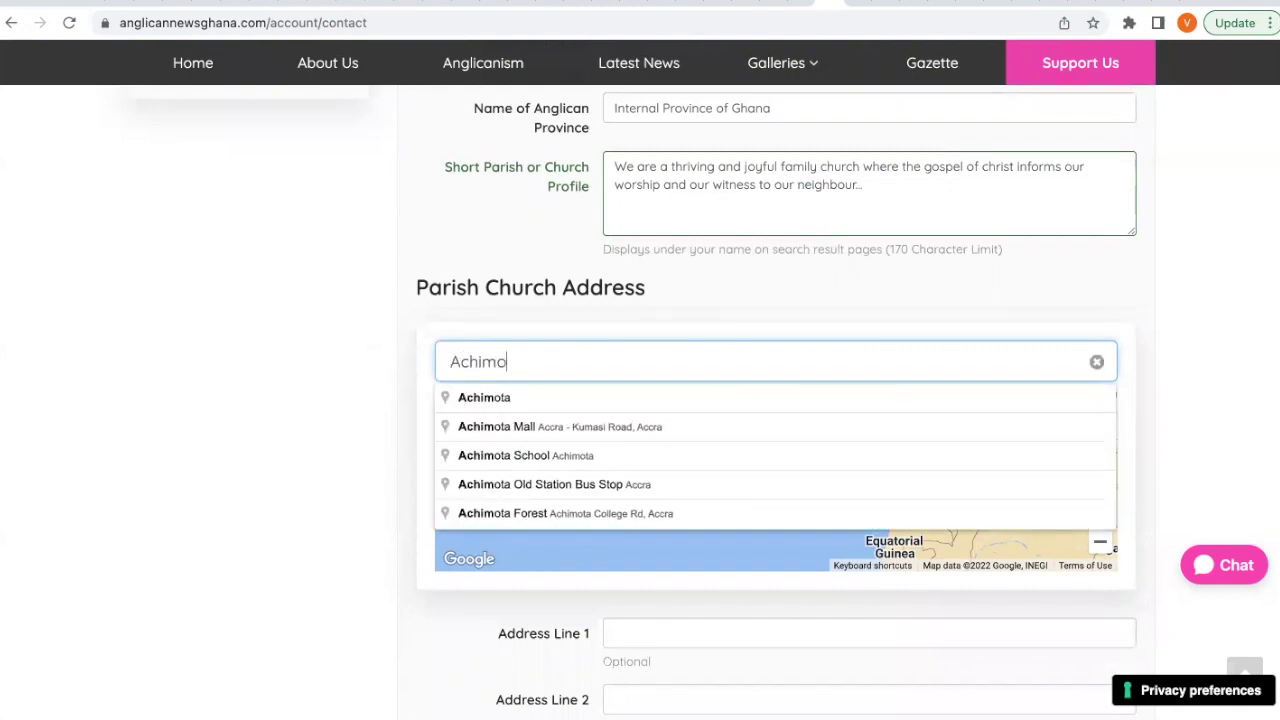
{"action": "left_click", "coordinate": [543, 425]}
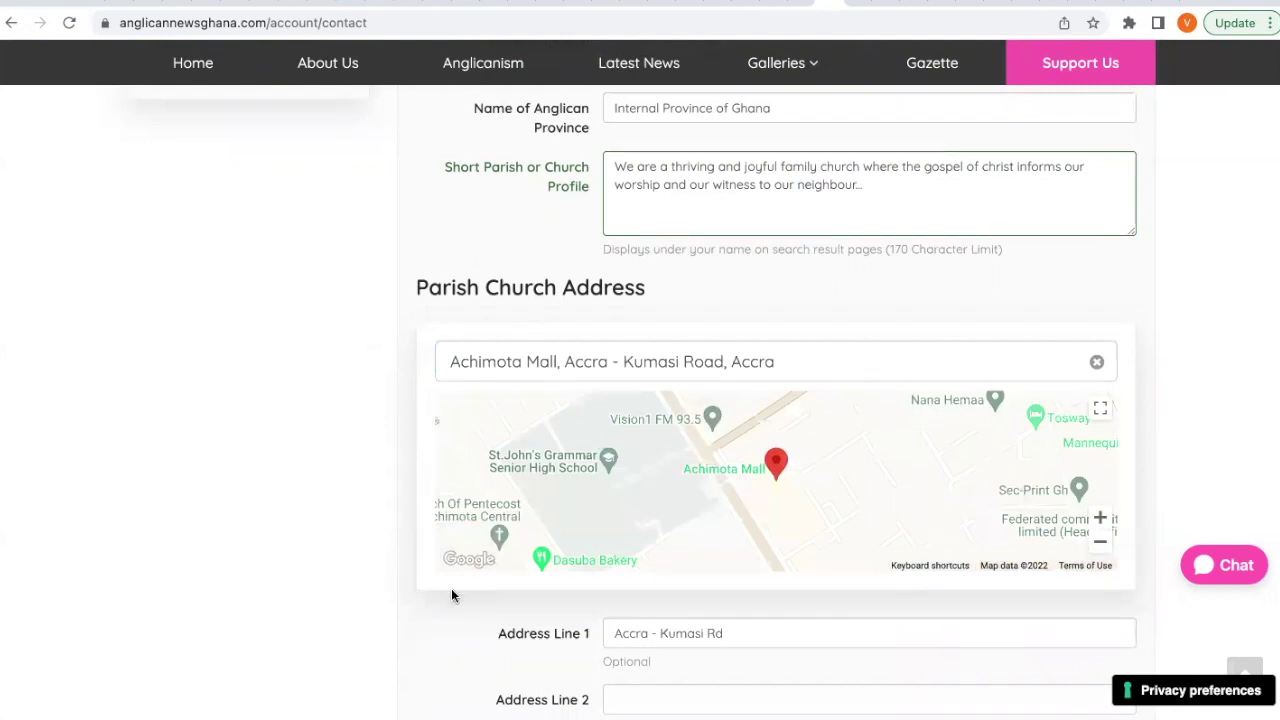
{"action": "scroll", "coordinate": [451, 590], "scroll_direction": "down", "scroll_amount": 1}
{"action": "scroll", "coordinate": [451, 596], "scroll_direction": "down", "scroll_amount": 1}
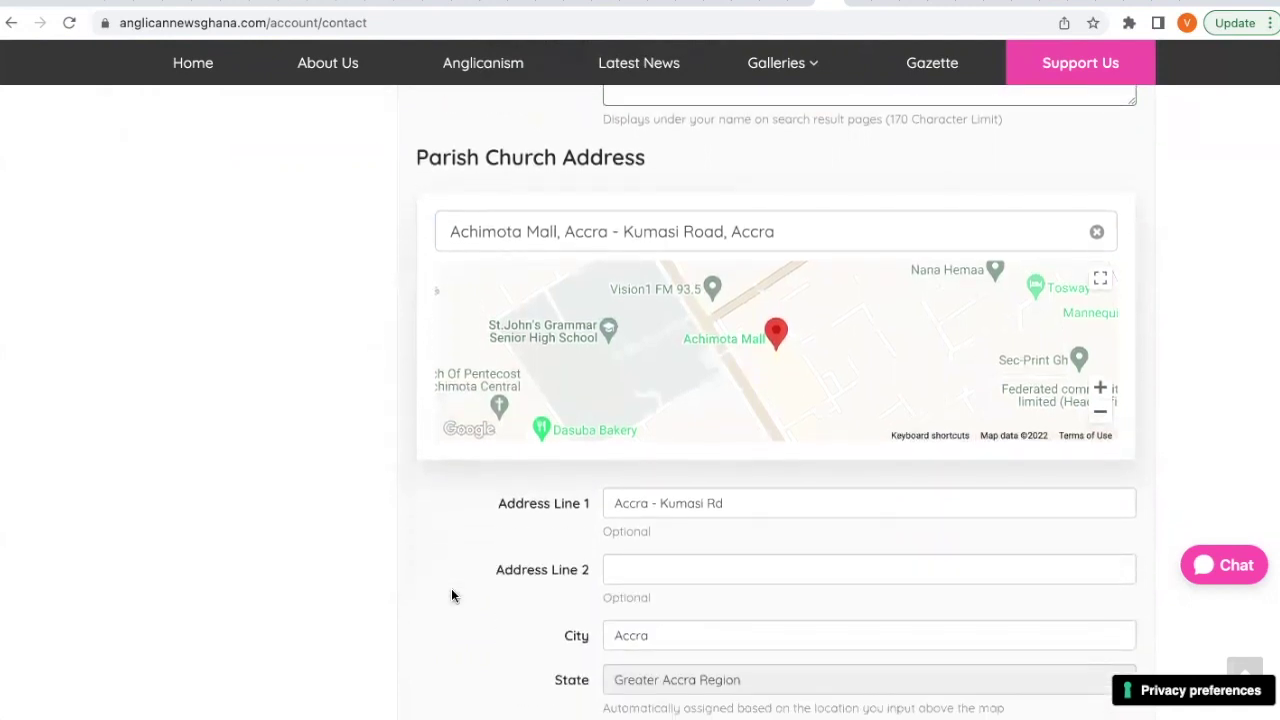
{"action": "scroll", "coordinate": [451, 596], "scroll_direction": "down", "scroll_amount": 2}
{"action": "scroll", "coordinate": [451, 596], "scroll_direction": "down", "scroll_amount": 5}
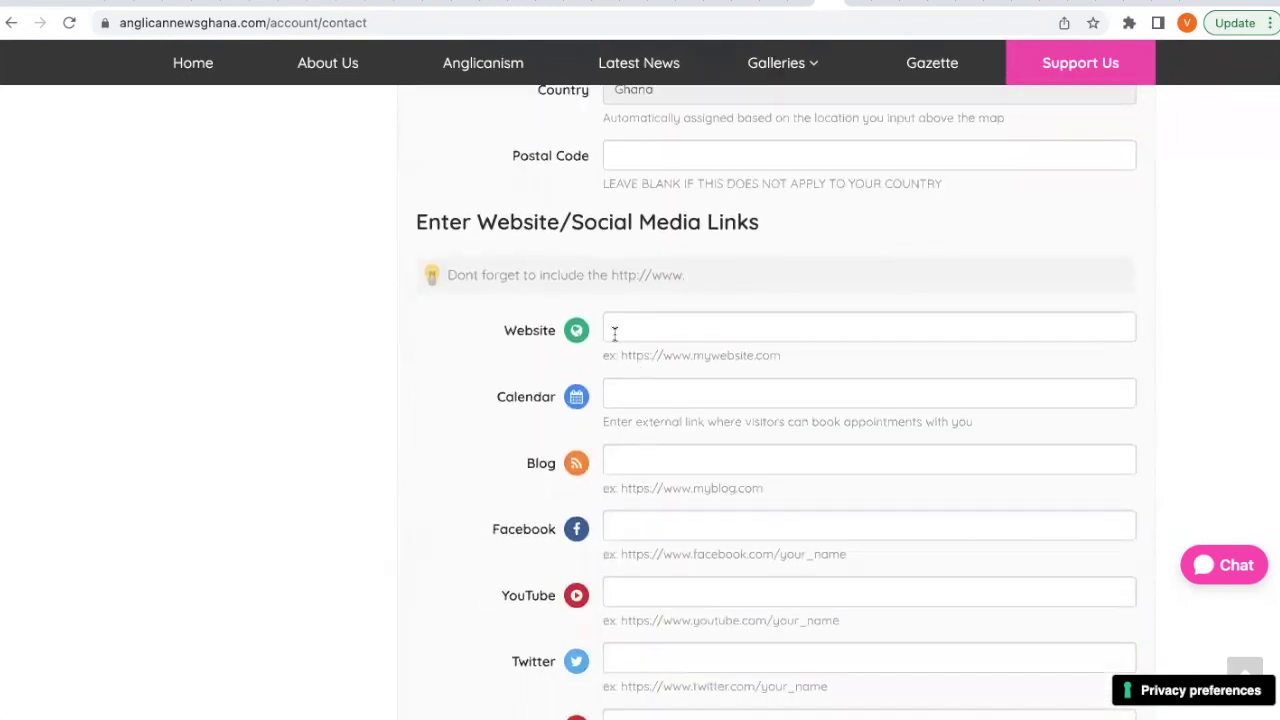
{"action": "left_click", "coordinate": [629, 330]}
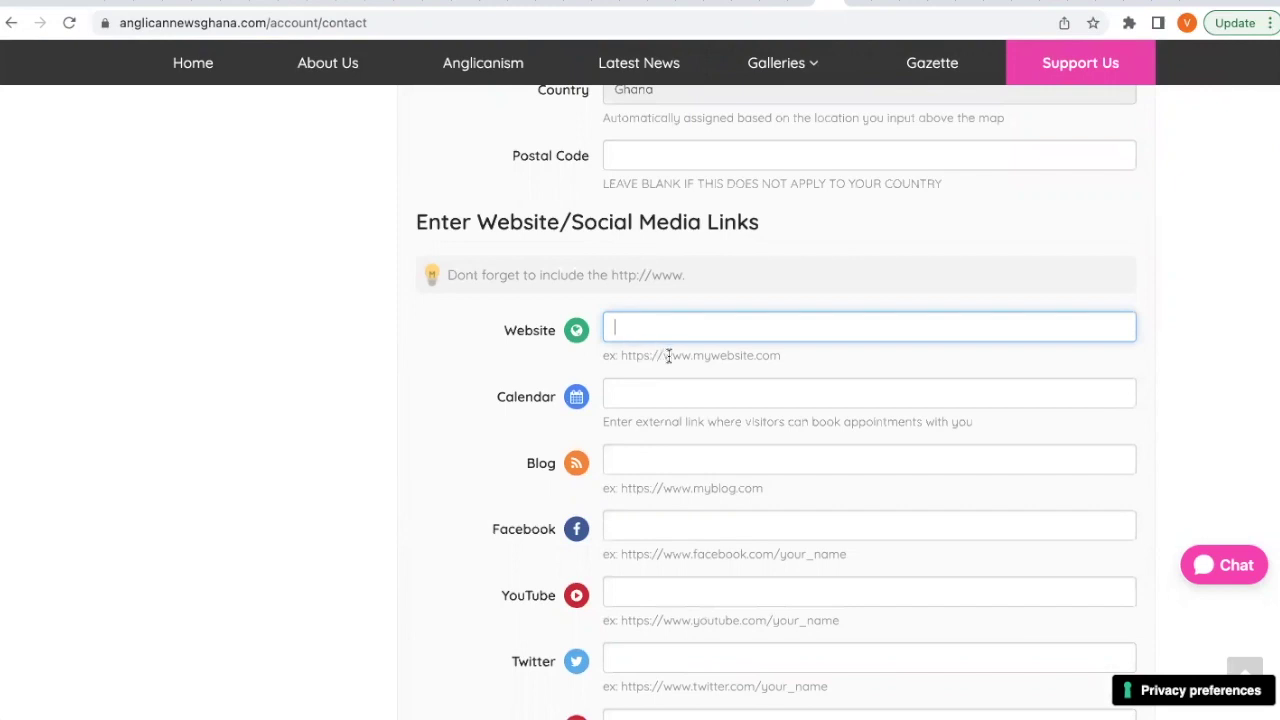
{"action": "left_click_drag", "start_coordinate": [662, 355], "coordinate": [619, 356]}
{"action": "key", "text": "ctrl+c"}
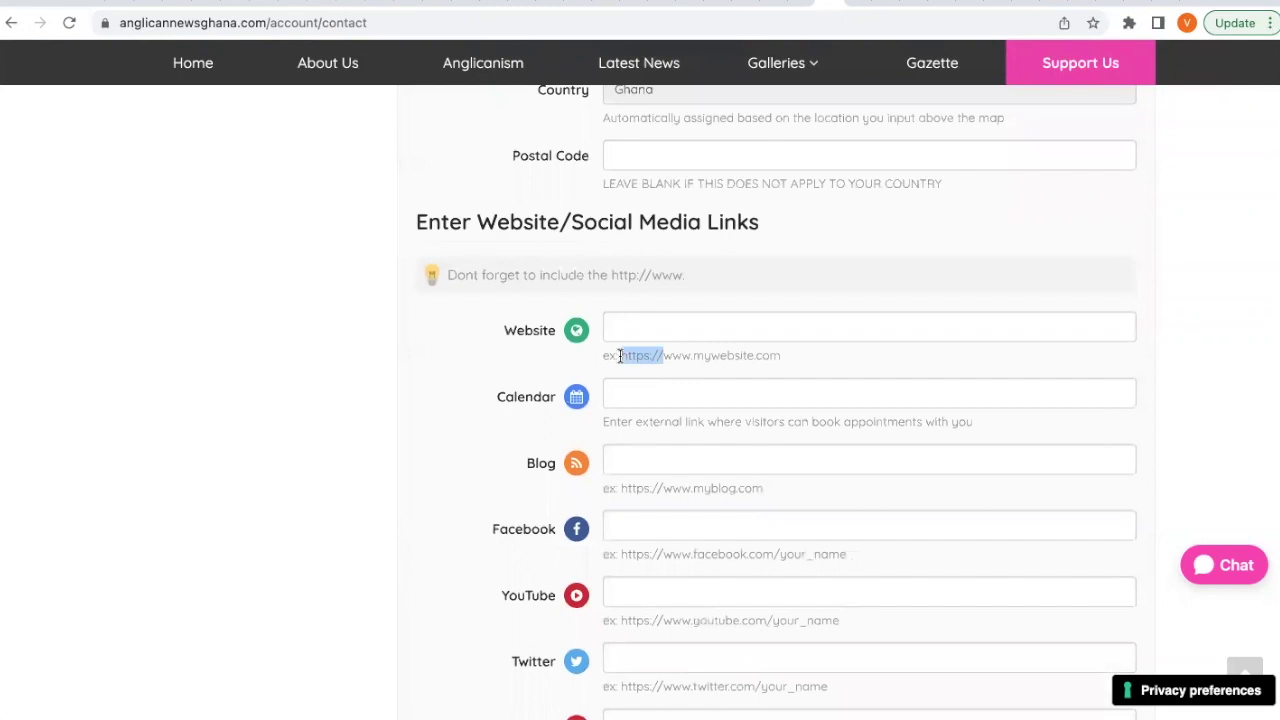
{"action": "left_click", "coordinate": [630, 329]}
{"action": "key", "text": "ctrl+v"}
{"action": "type", "text": "www.c"}
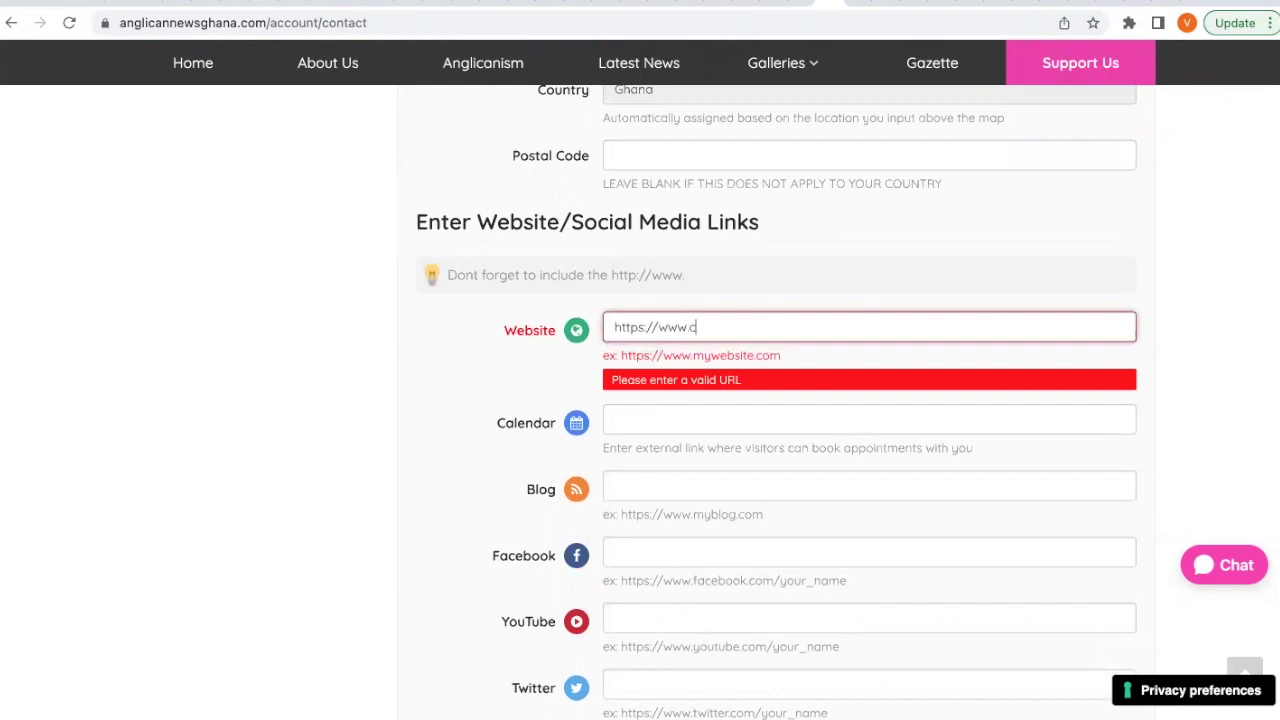
{"action": "type", "text": "hurch.com"}
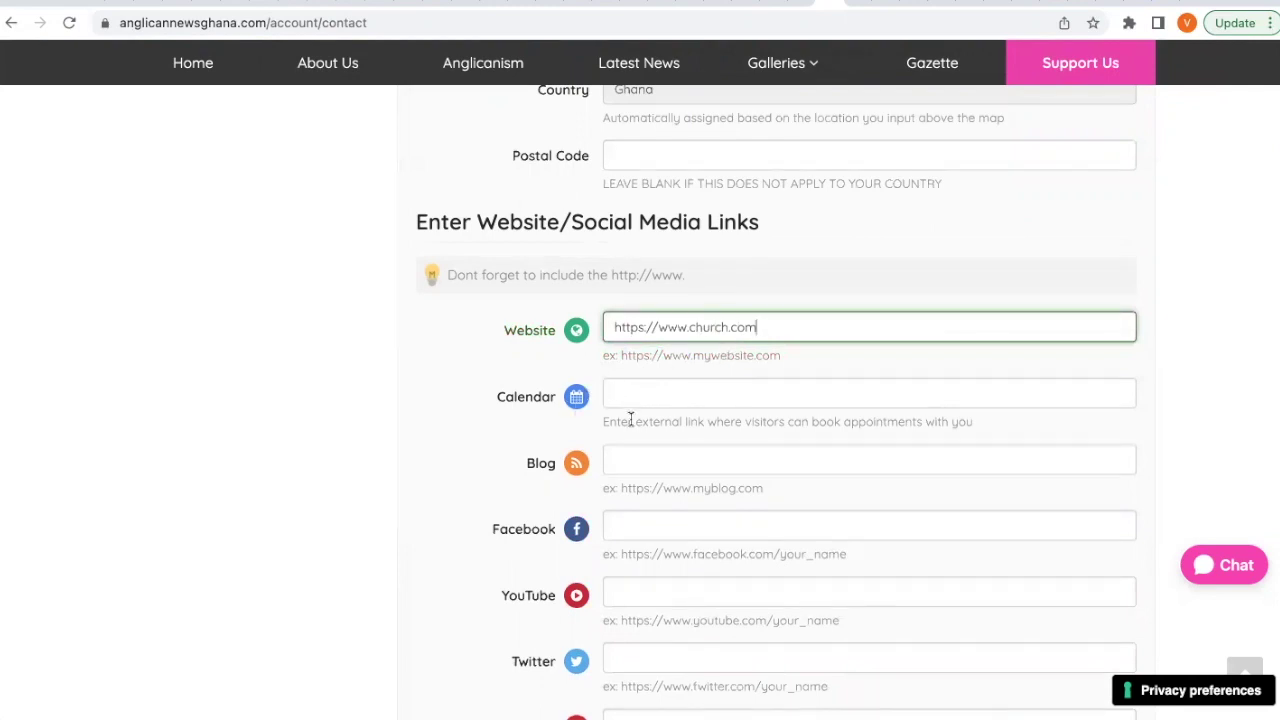
{"action": "scroll", "coordinate": [631, 419], "scroll_direction": "down", "scroll_amount": 1}
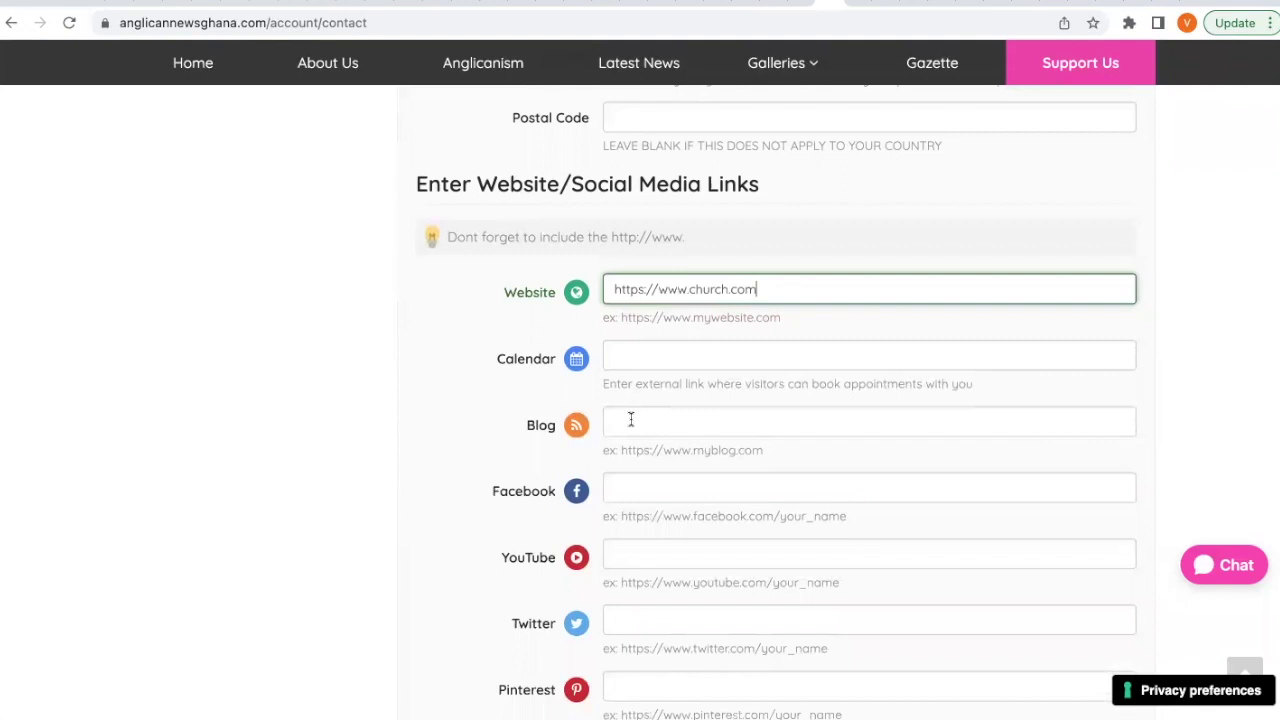
{"action": "left_click", "coordinate": [624, 357]}
{"action": "left_click", "coordinate": [571, 380]}
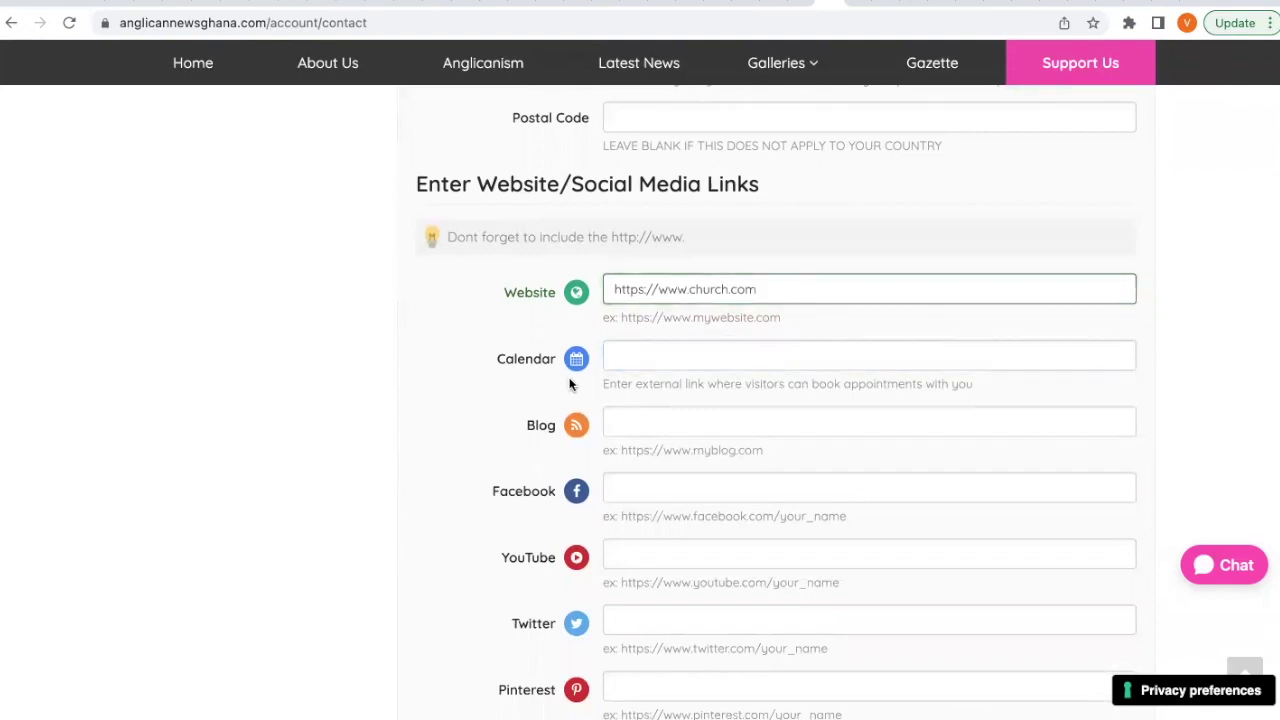
{"action": "left_click", "coordinate": [625, 356]}
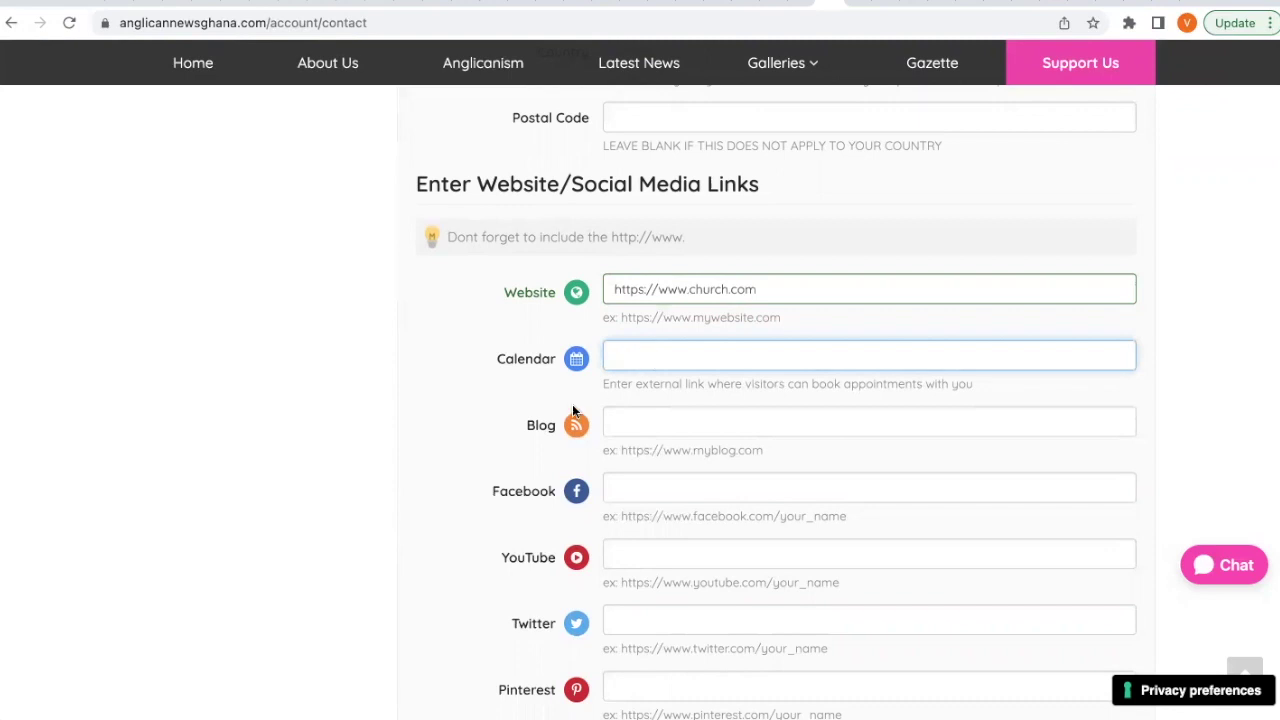
{"action": "scroll", "coordinate": [652, 360], "scroll_direction": "down", "scroll_amount": 1}
{"action": "left_click", "coordinate": [654, 362]}
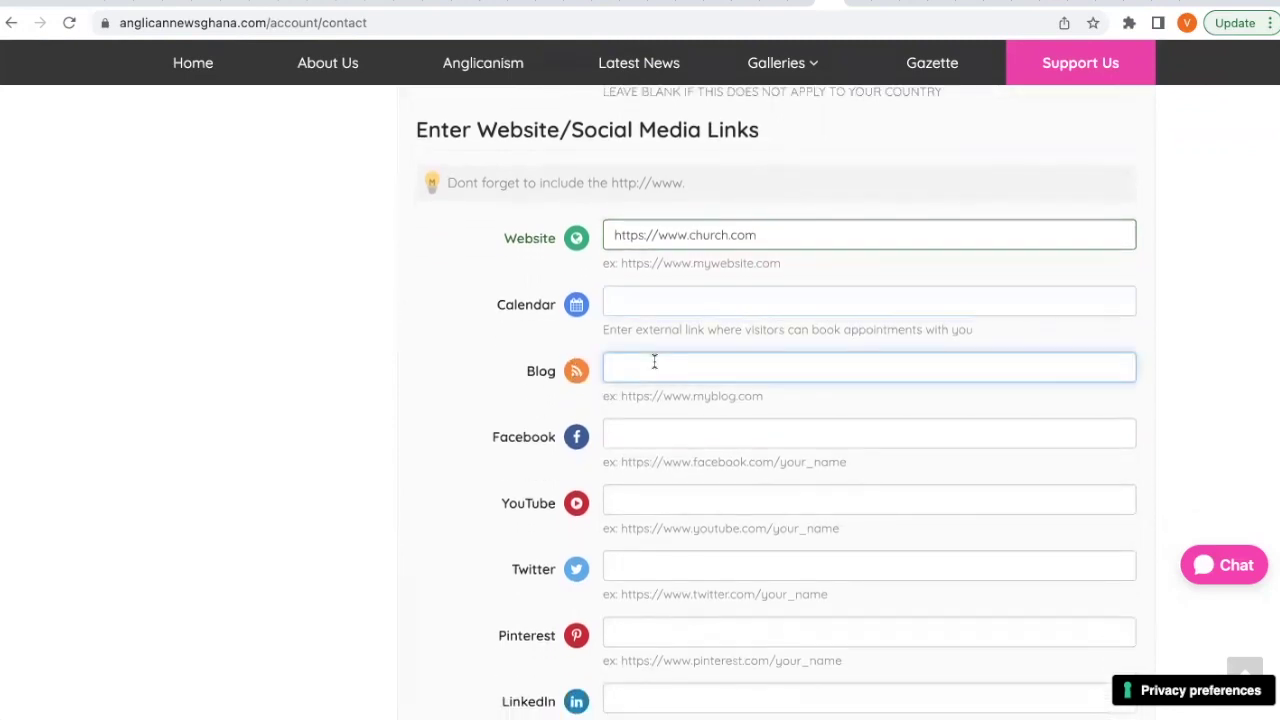
{"action": "left_click_drag", "start_coordinate": [662, 396], "coordinate": [618, 396]}
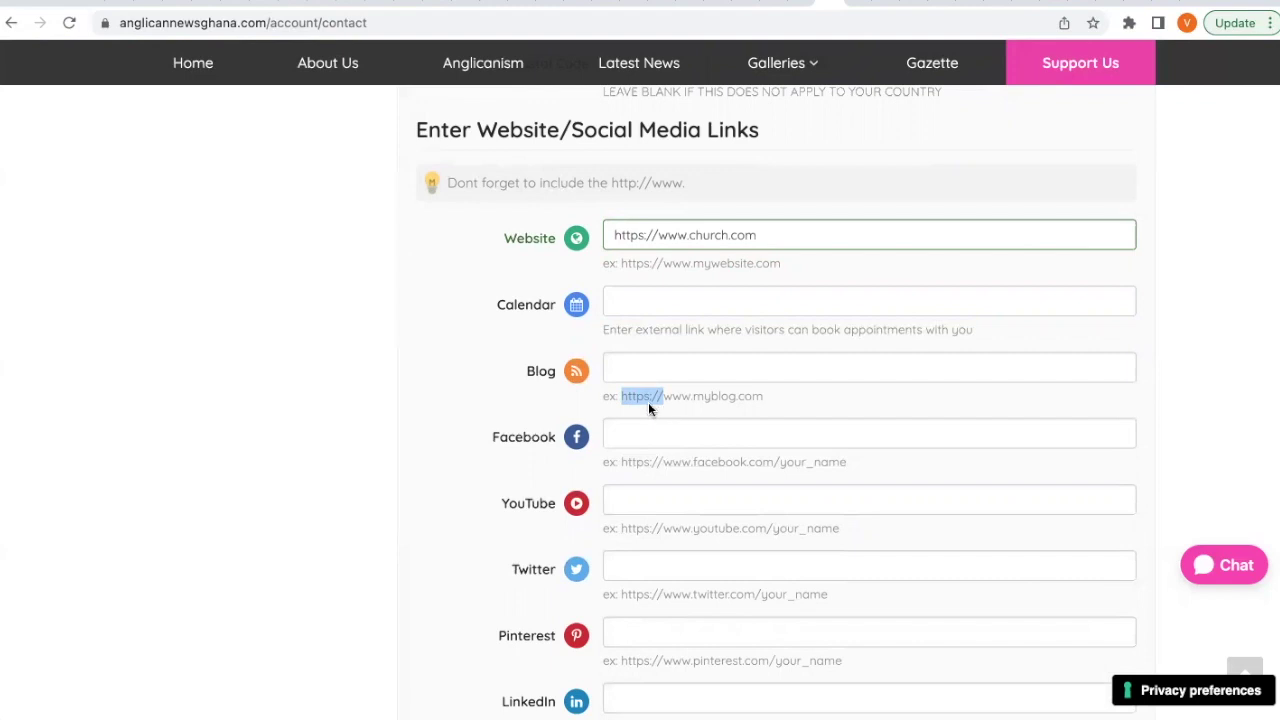
{"action": "left_click", "coordinate": [588, 410]}
{"action": "scroll", "coordinate": [588, 447], "scroll_direction": "down", "scroll_amount": 1}
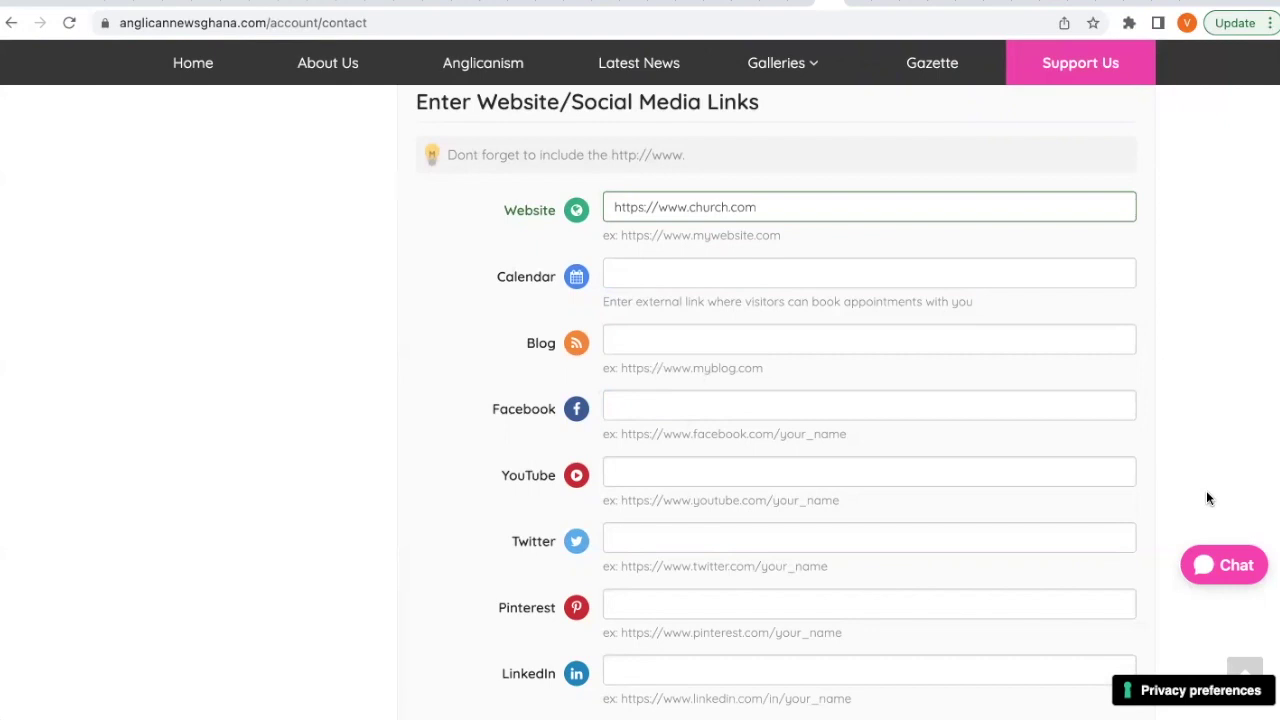
{"action": "left_click", "coordinate": [798, 464]}
{"action": "left_click", "coordinate": [546, 452]}
{"action": "left_click_drag", "start_coordinate": [621, 500], "coordinate": [869, 517]}
{"action": "left_click", "coordinate": [700, 526]}
{"action": "left_click", "coordinate": [651, 474]}
{"action": "left_click", "coordinate": [543, 508]}
{"action": "left_click", "coordinate": [643, 545]}
{"action": "left_click", "coordinate": [659, 572]}
{"action": "scroll", "coordinate": [636, 540], "scroll_direction": "down", "scroll_amount": 3}
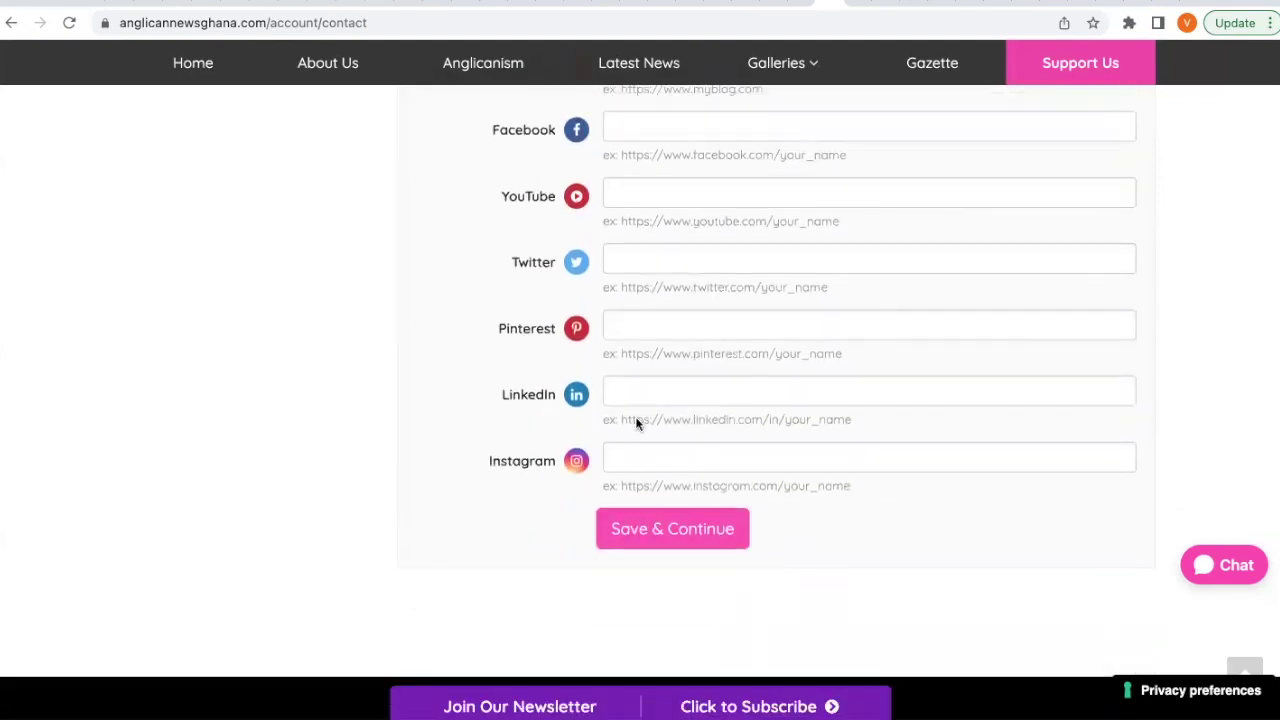
{"action": "scroll", "coordinate": [609, 314], "scroll_direction": "up", "scroll_amount": 1}
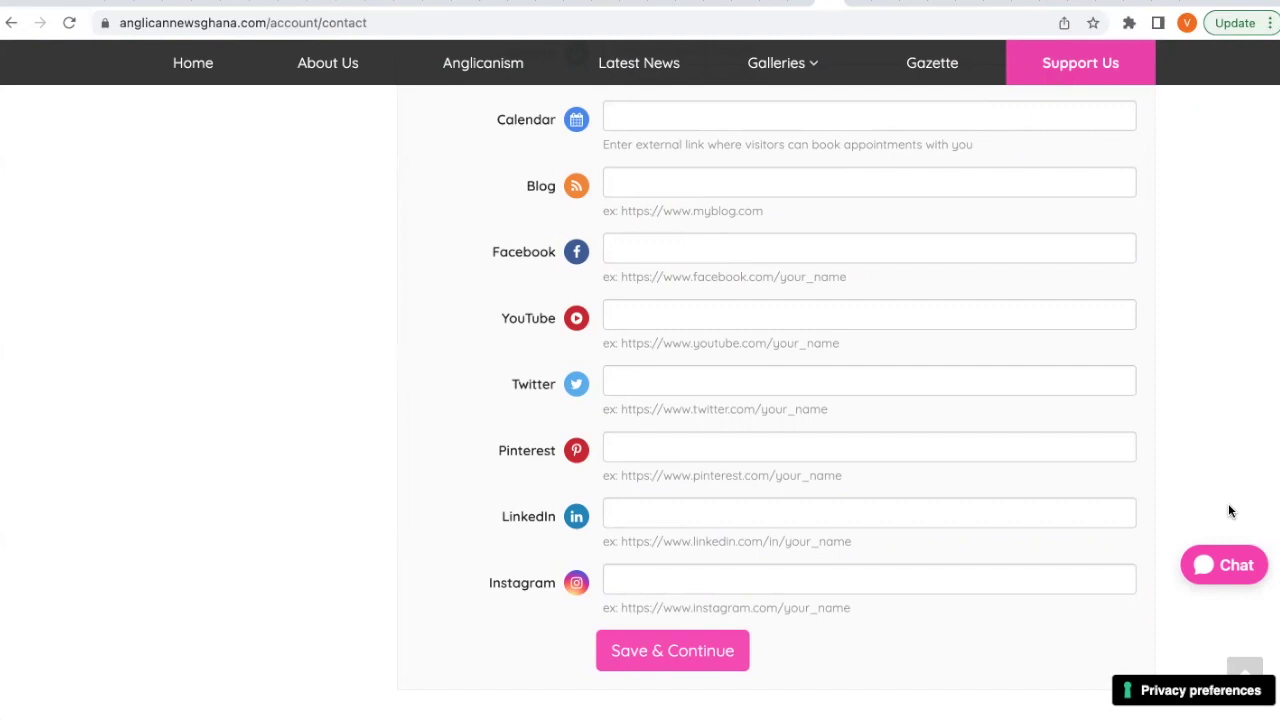
{"action": "scroll", "coordinate": [1229, 511], "scroll_direction": "down", "scroll_amount": 1}
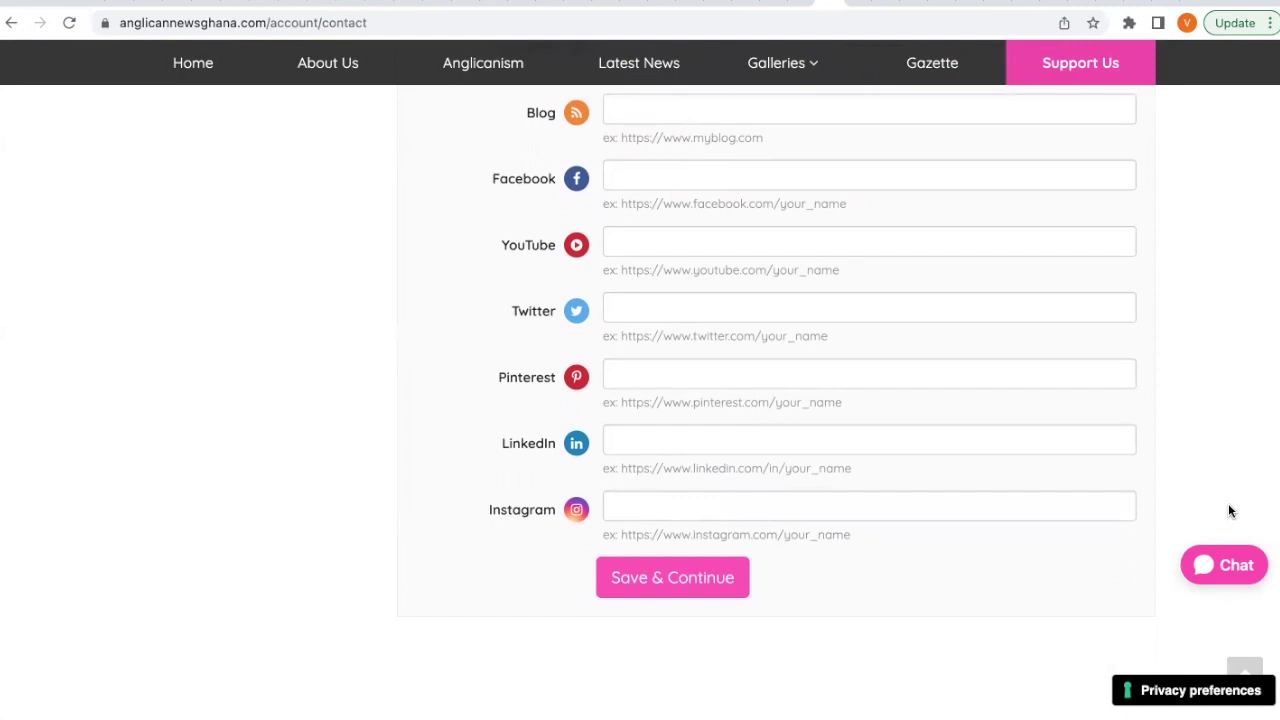
{"action": "scroll", "coordinate": [1228, 503], "scroll_direction": "down", "scroll_amount": 1}
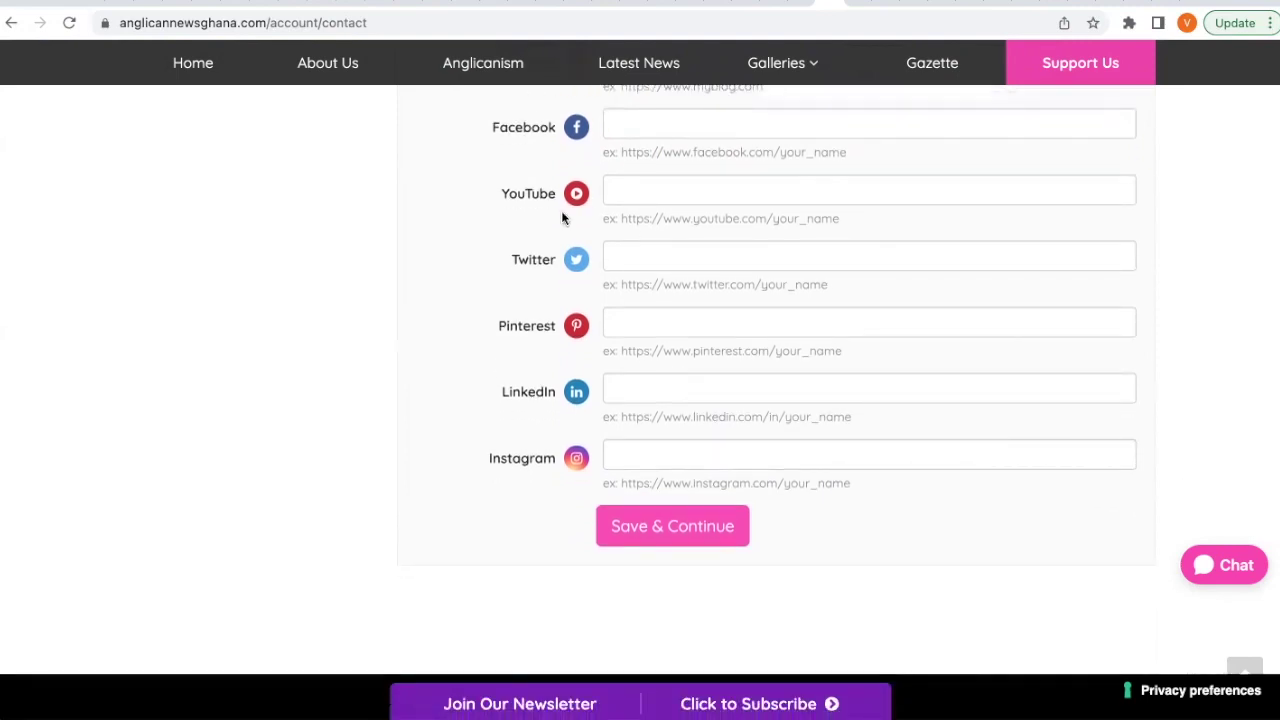
{"action": "left_click", "coordinate": [668, 527]}
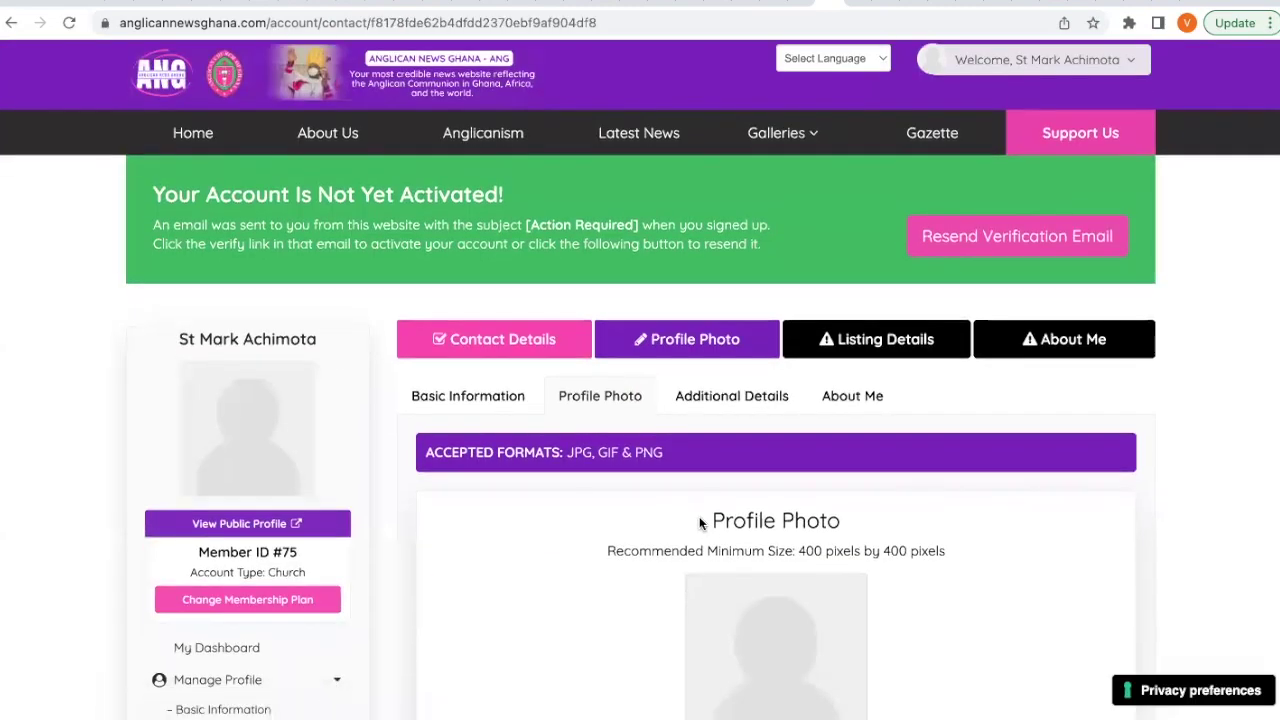
Scroll to the Profile Photo section requiring JPG, GIF or PNG images of at least 400 by 400 pixels.
{"action": "scroll", "coordinate": [699, 520], "scroll_direction": "down", "scroll_amount": 2}
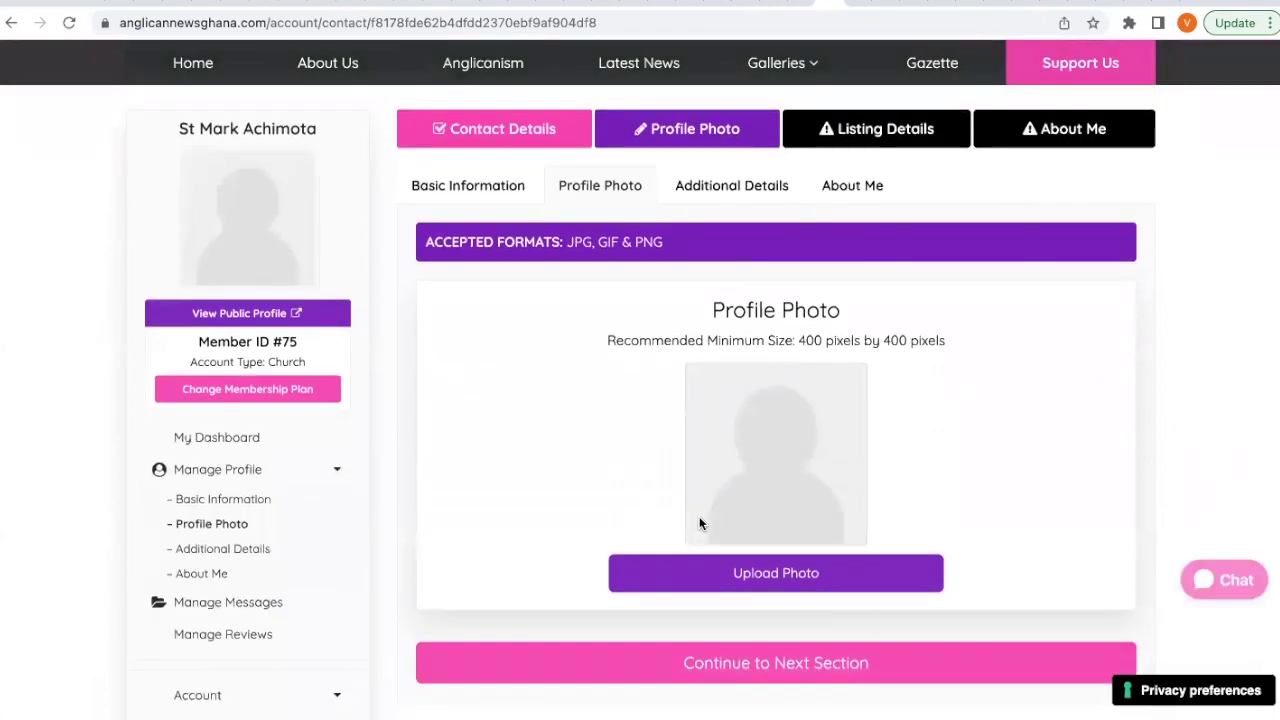
{"action": "scroll", "coordinate": [699, 523], "scroll_direction": "down", "scroll_amount": 1}
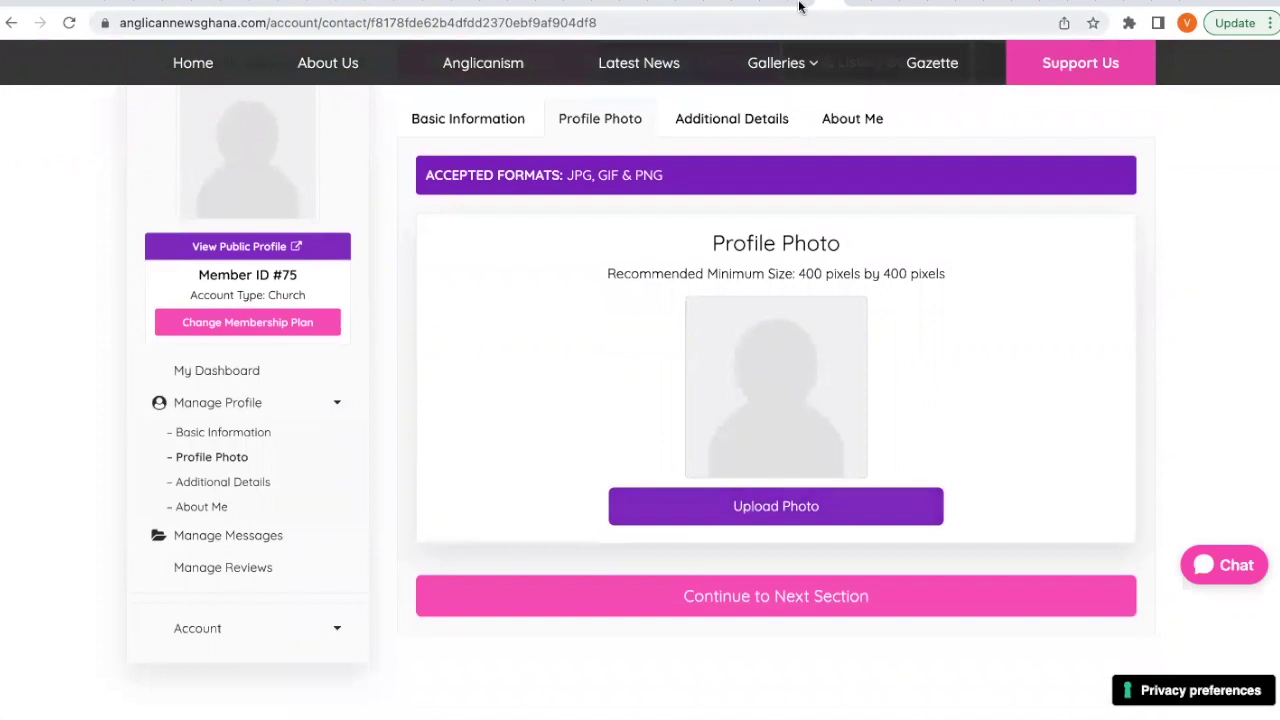
Download an exterior photo of St. Cyprian's Anglican Cathedral from Google's photo gallery as a JPEG.
{"action": "left_click", "coordinate": [918, 4]}
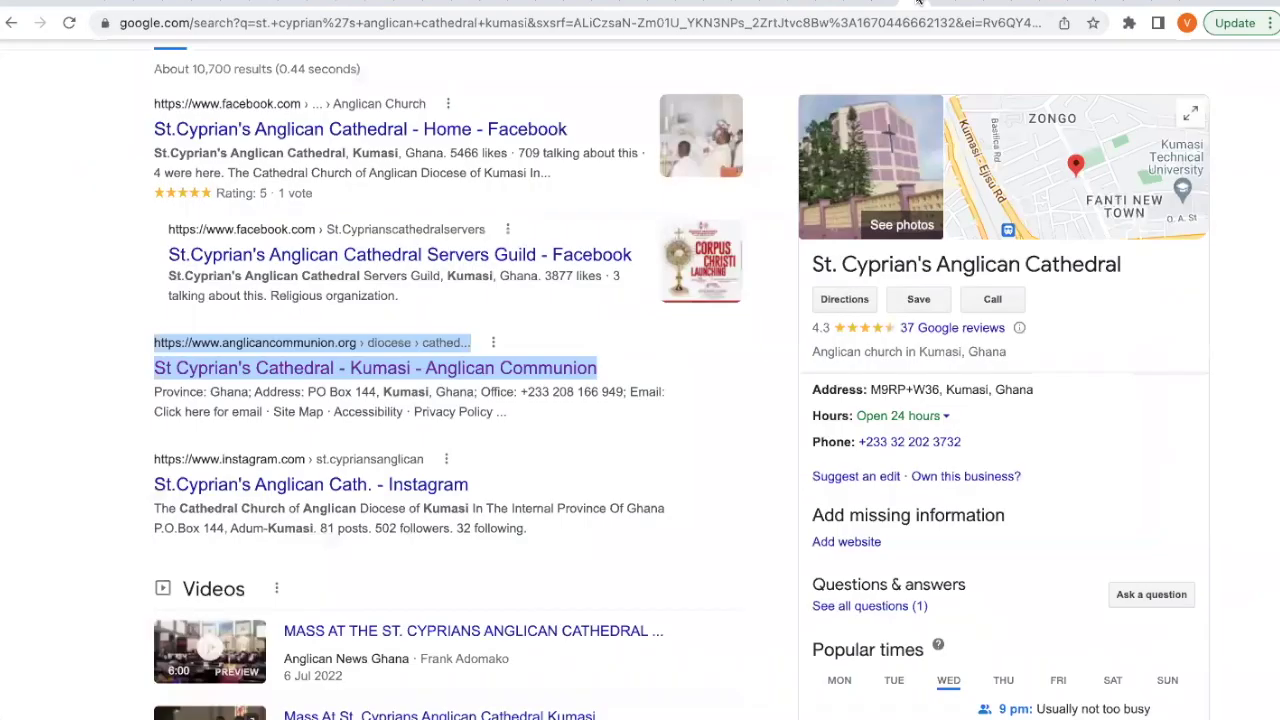
{"action": "left_click", "coordinate": [883, 166]}
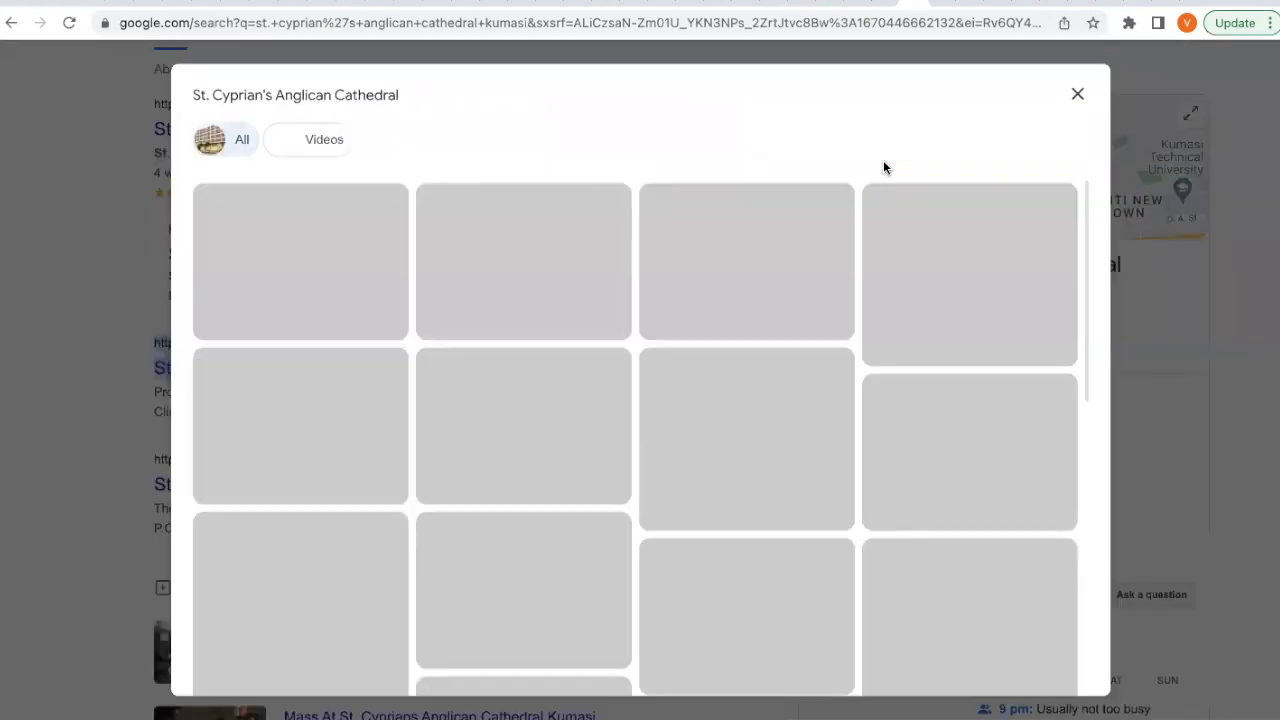
{"action": "left_click", "coordinate": [318, 408]}
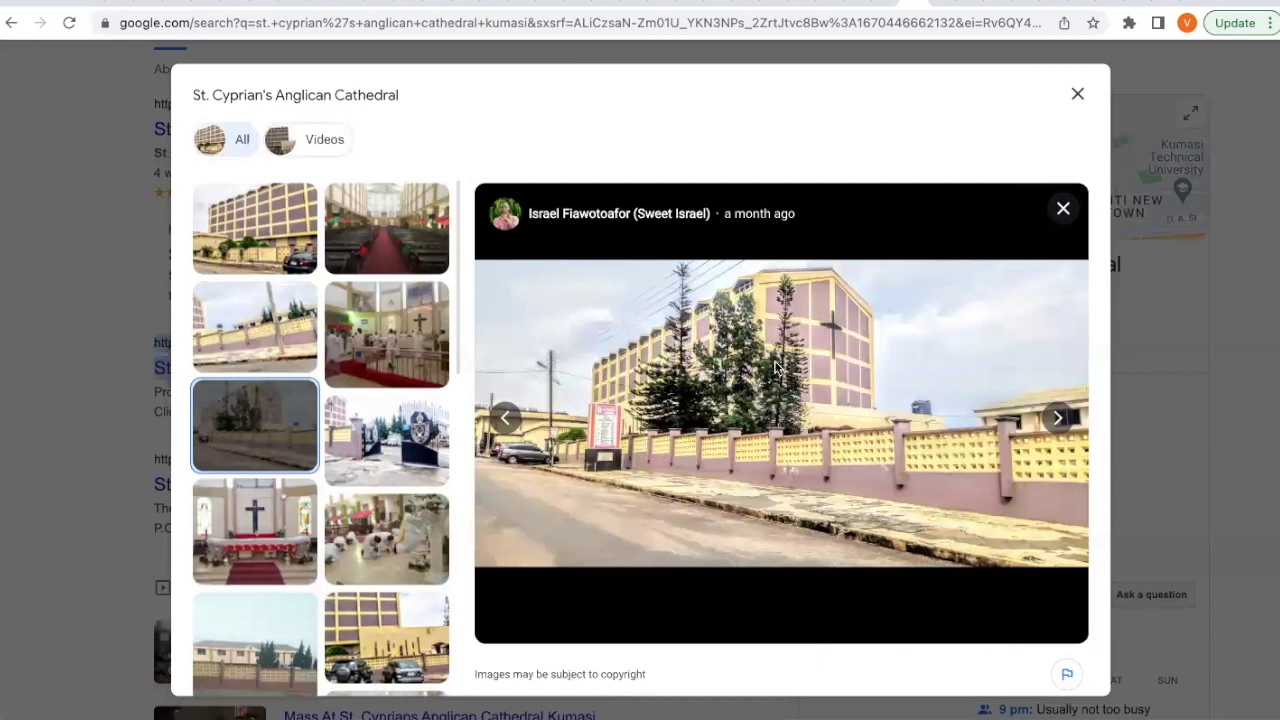
{"action": "right_click", "coordinate": [776, 368]}
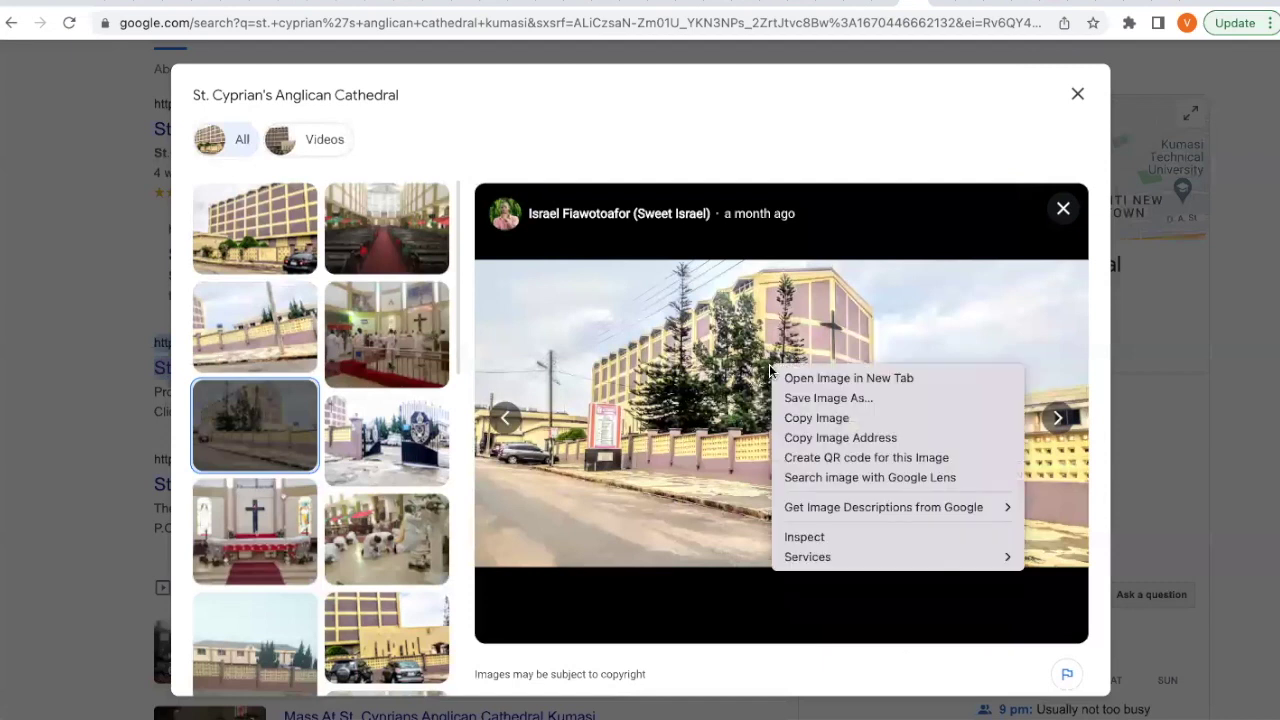
{"action": "left_click", "coordinate": [849, 399]}
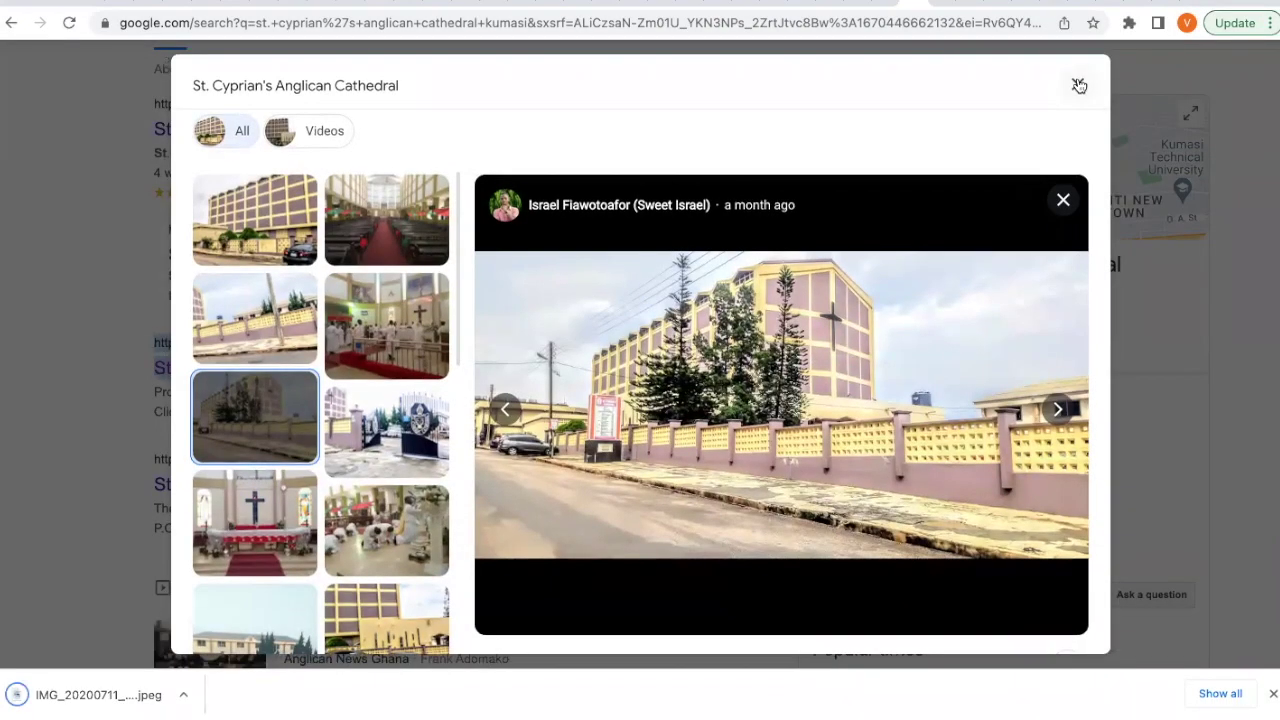
{"action": "left_click", "coordinate": [1079, 85]}
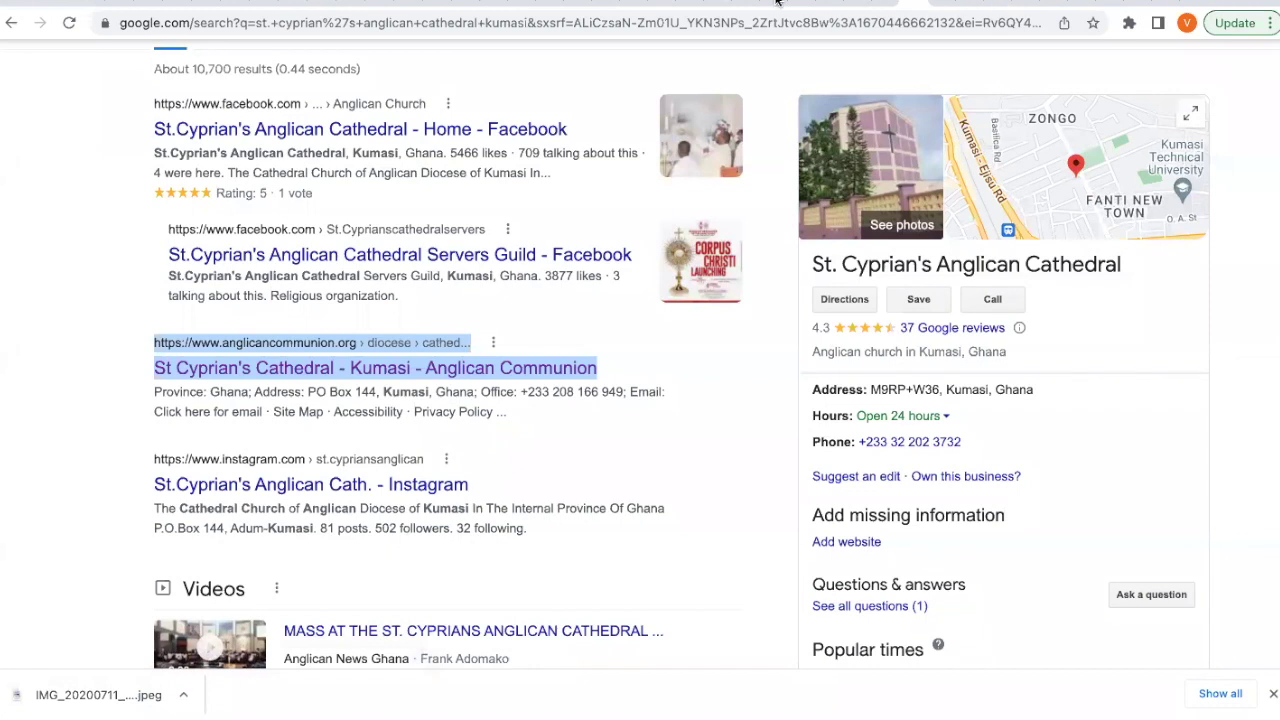
Upload the downloaded cathedral JPEG as the profile photo, zoomed out and cropped around the building.
{"action": "left_click", "coordinate": [1030, 2]}
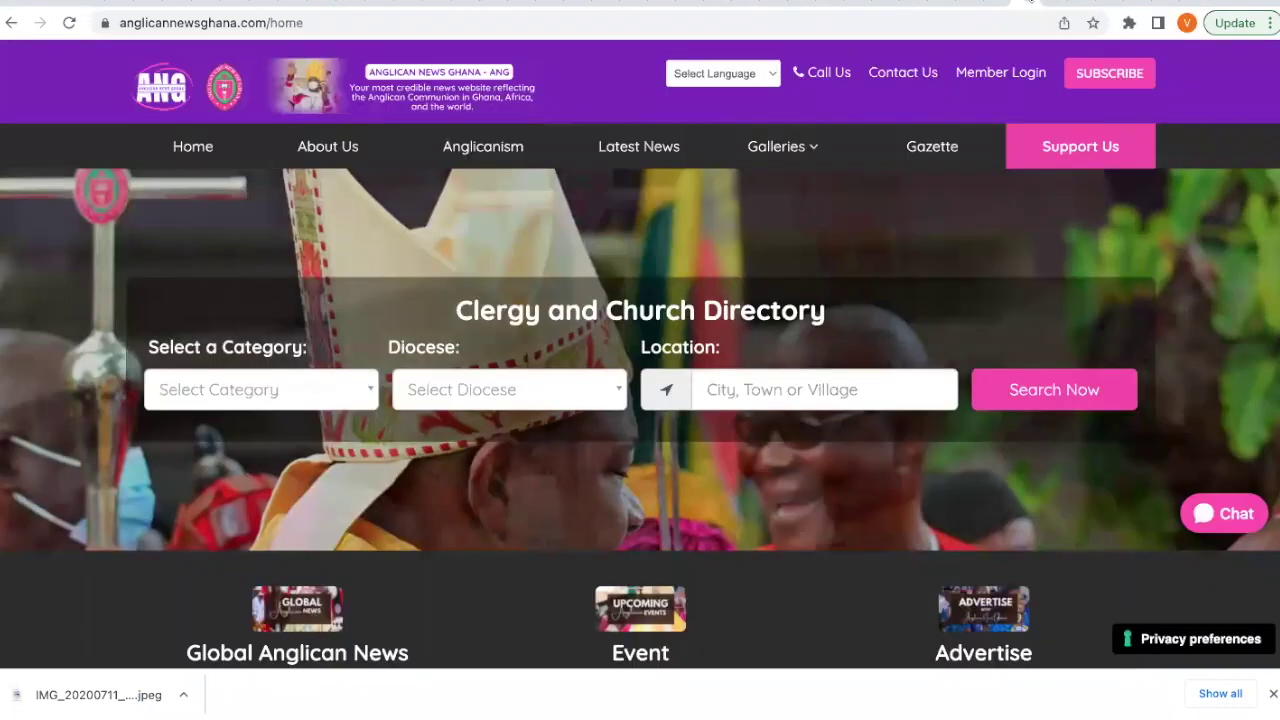
{"action": "scroll", "coordinate": [783, 250], "scroll_direction": "down", "scroll_amount": 15}
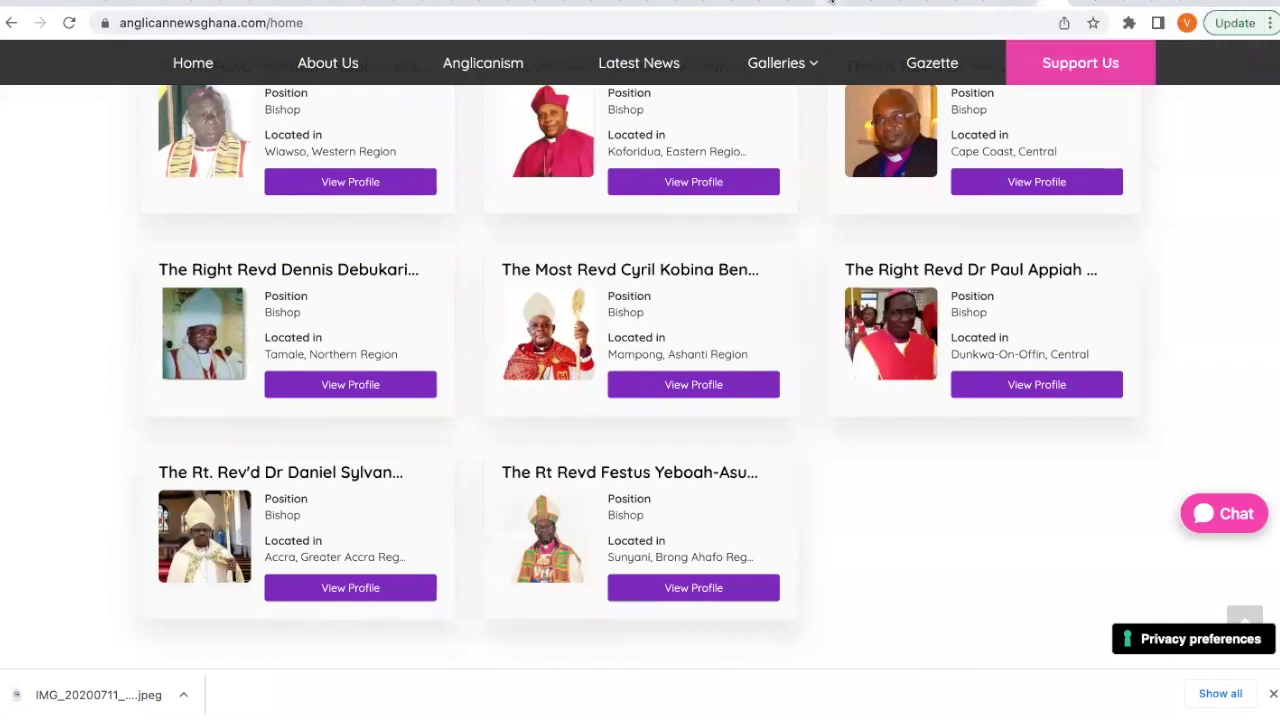
{"action": "left_click", "coordinate": [835, 5]}
{"action": "left_click", "coordinate": [778, 508]}
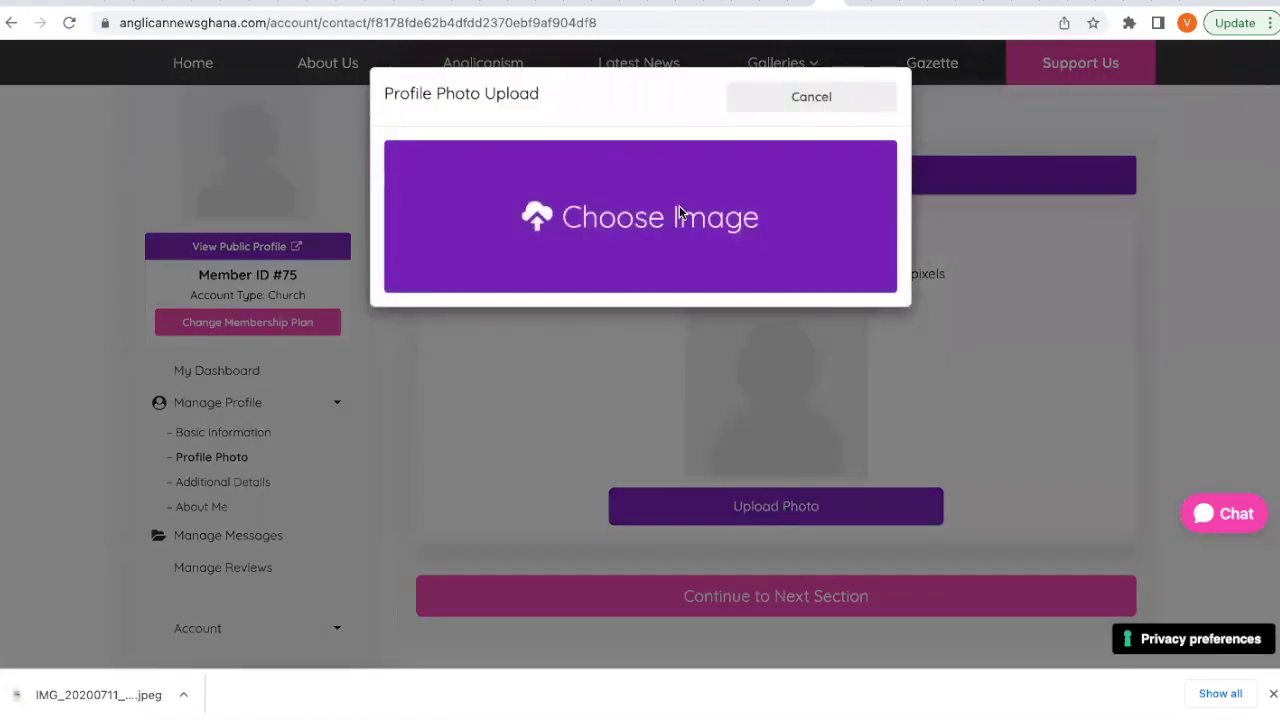
{"action": "left_click", "coordinate": [679, 205]}
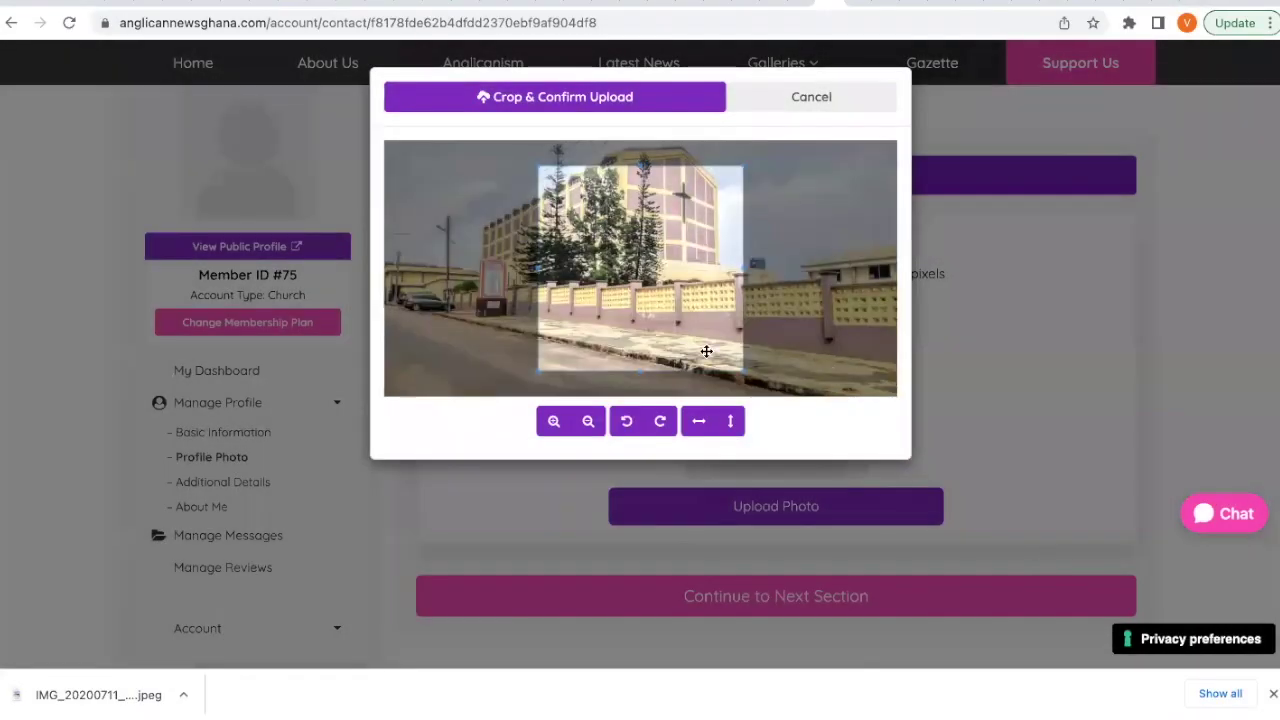
{"action": "left_click", "coordinate": [588, 421]}
{"action": "left_click", "coordinate": [588, 421]}
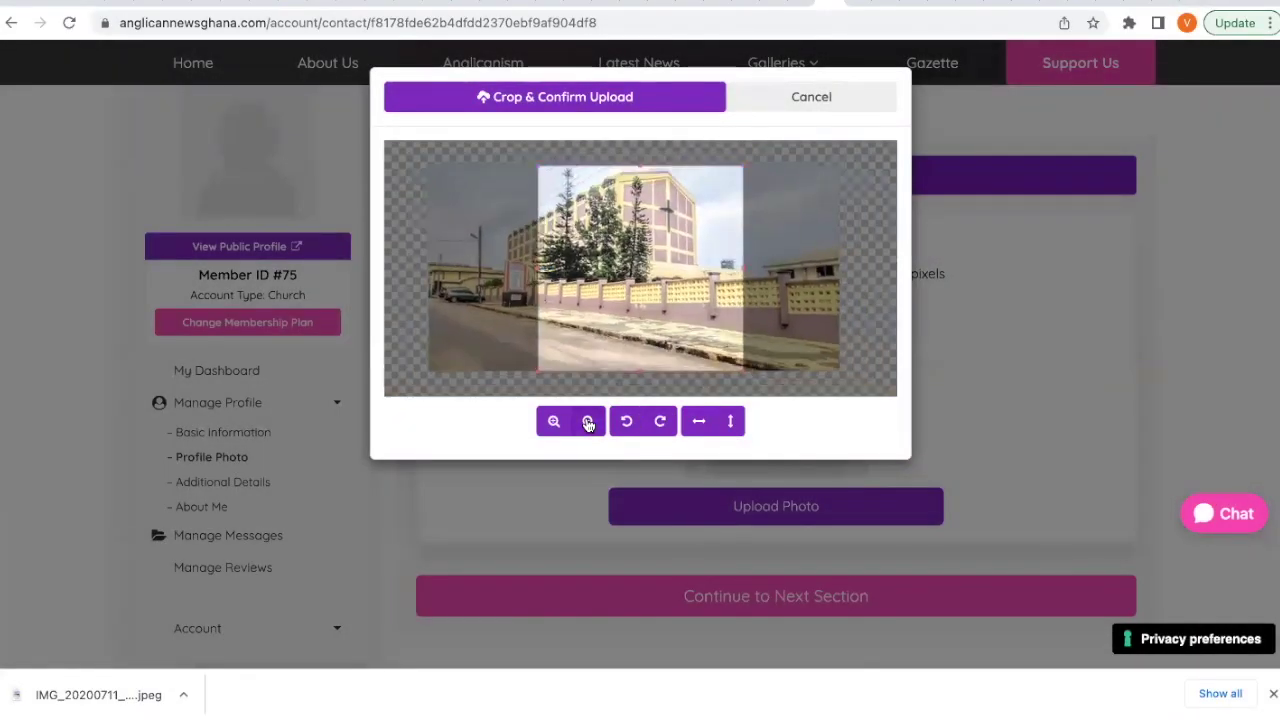
{"action": "left_click_drag", "start_coordinate": [630, 270], "coordinate": [589, 268]}
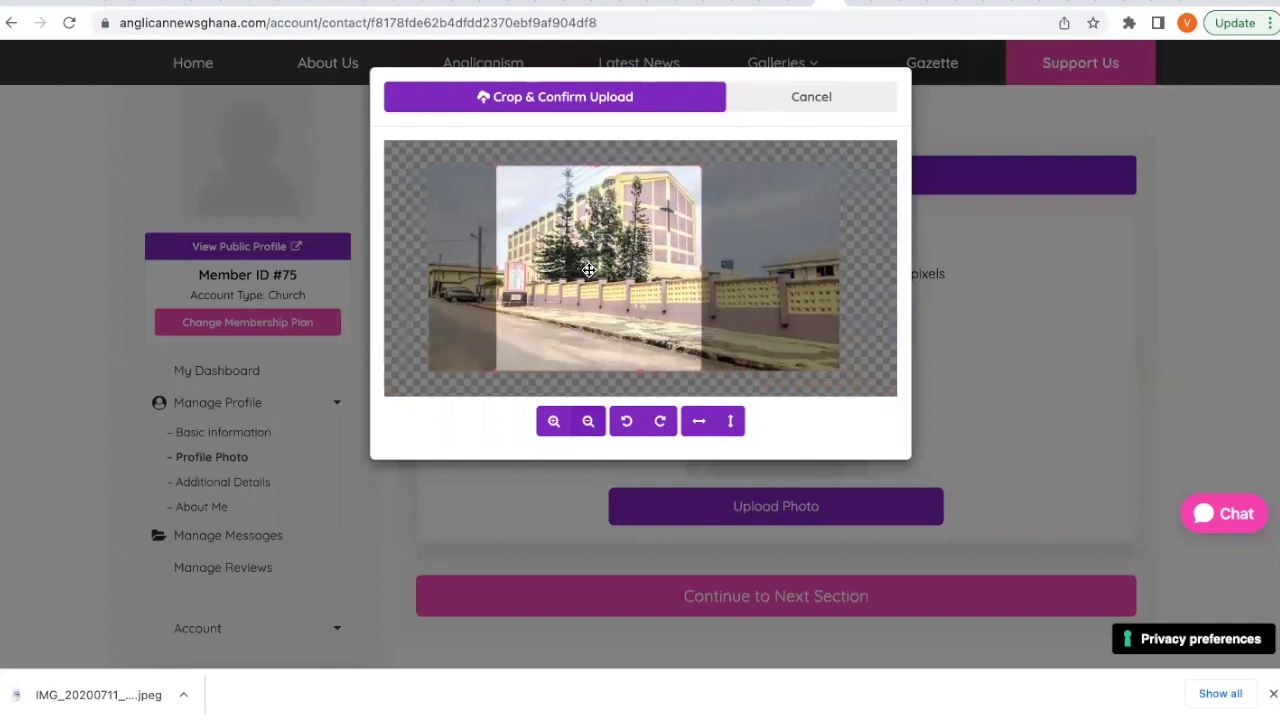
{"action": "left_click", "coordinate": [613, 101]}
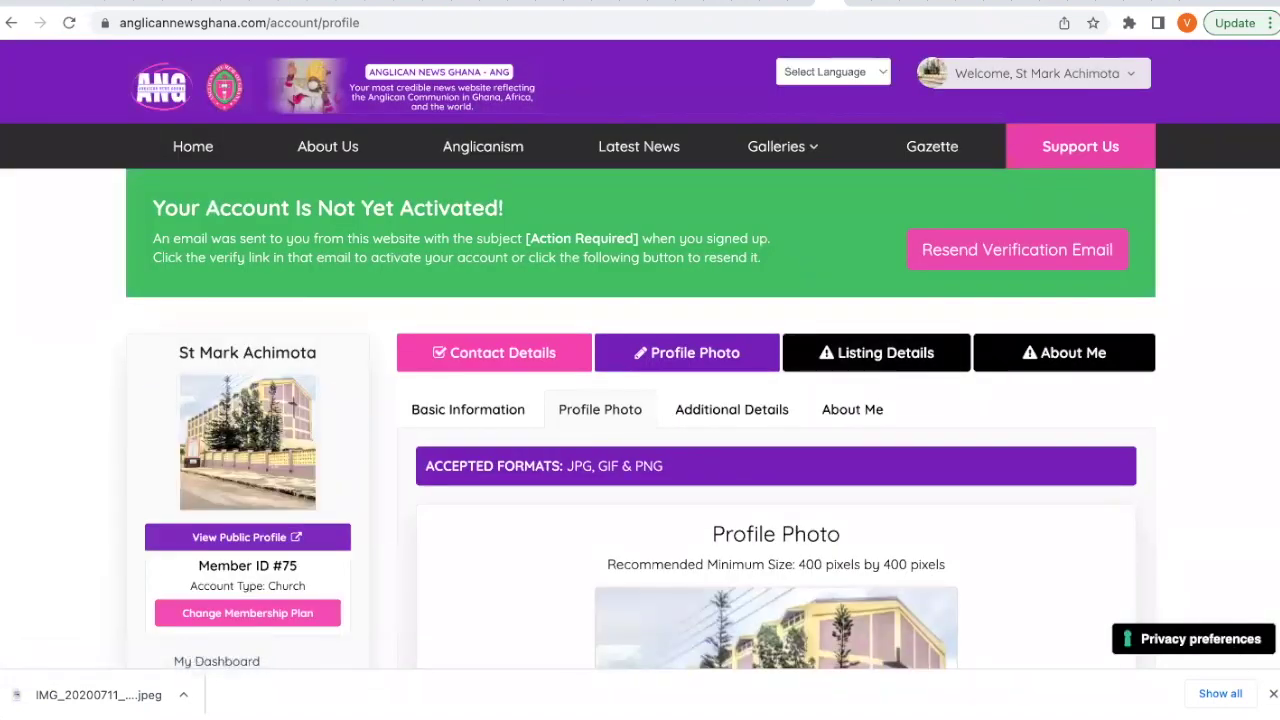
Dismiss the download notice and continue from the profile photo to the Listing Details step.
{"action": "left_click", "coordinate": [1272, 694]}
{"action": "scroll", "coordinate": [1094, 589], "scroll_direction": "down", "scroll_amount": 3}
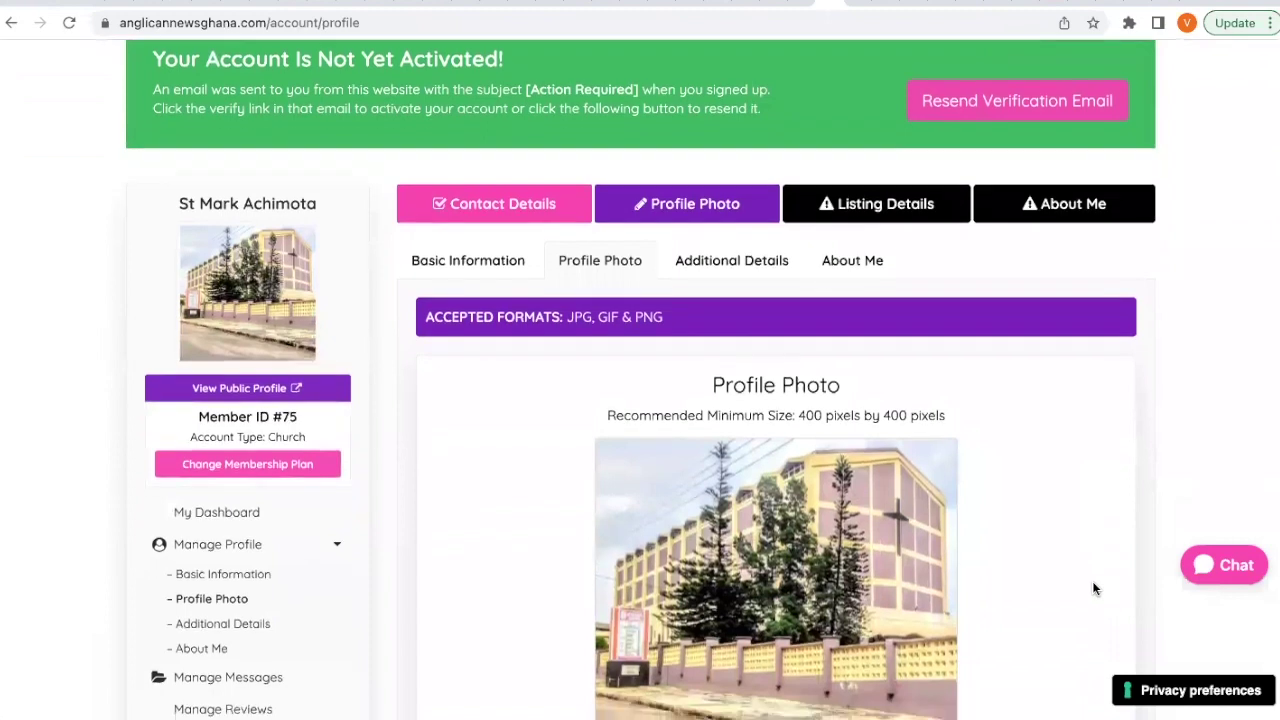
{"action": "scroll", "coordinate": [1094, 589], "scroll_direction": "down", "scroll_amount": 1}
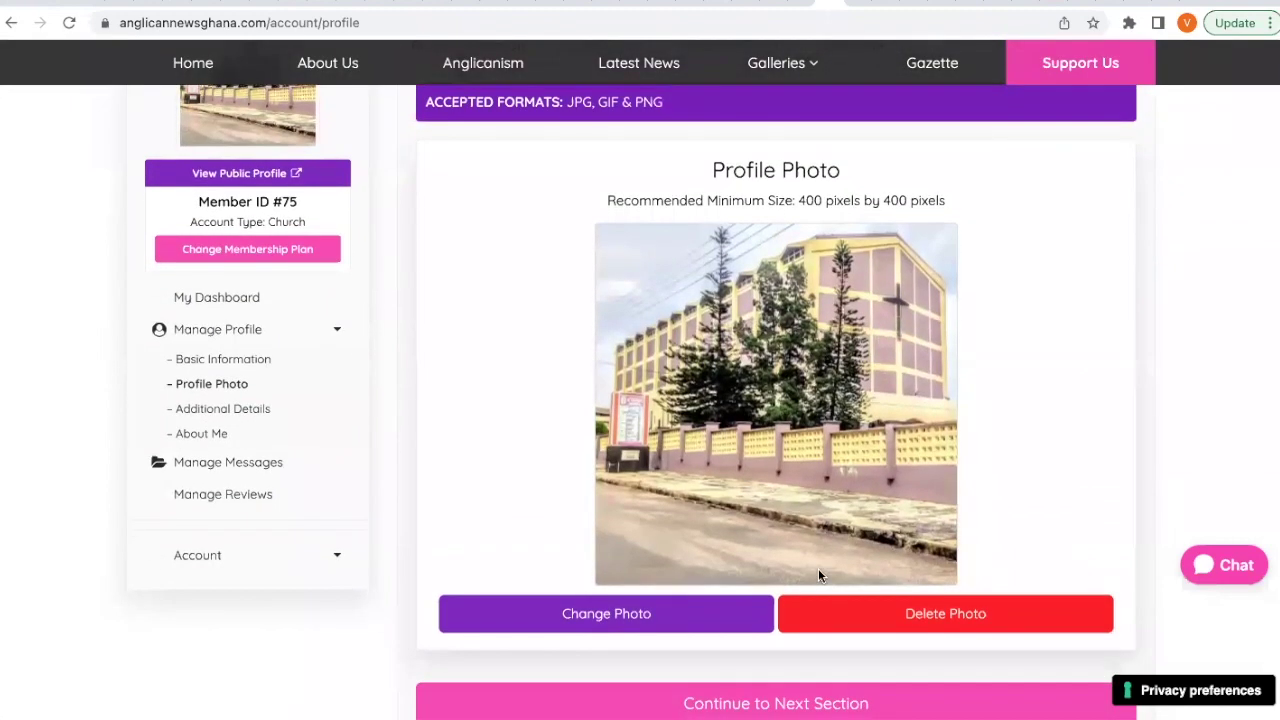
{"action": "scroll", "coordinate": [818, 575], "scroll_direction": "down", "scroll_amount": 1}
{"action": "left_click", "coordinate": [788, 625]}
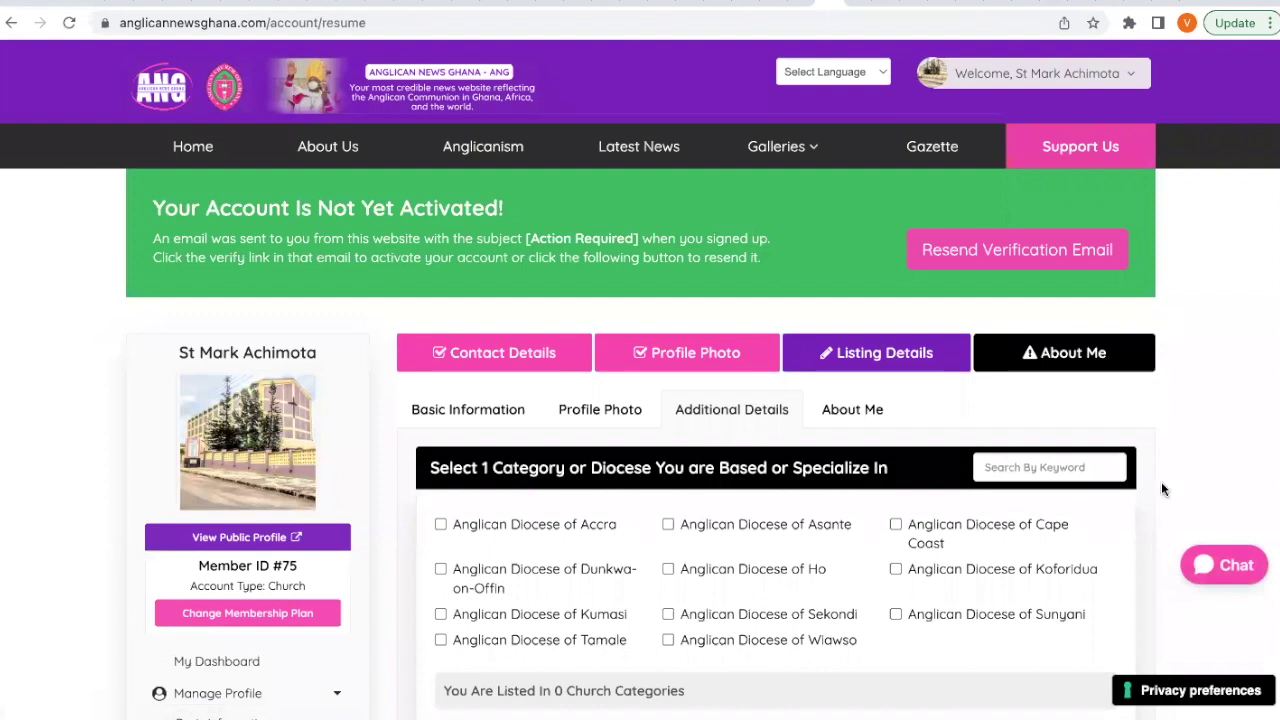
After hitting the one-category limit with Kumasi, keep only Anglican Diocese of Accra ticked.
{"action": "scroll", "coordinate": [1161, 489], "scroll_direction": "down", "scroll_amount": 2}
{"action": "scroll", "coordinate": [1163, 489], "scroll_direction": "down", "scroll_amount": 3}
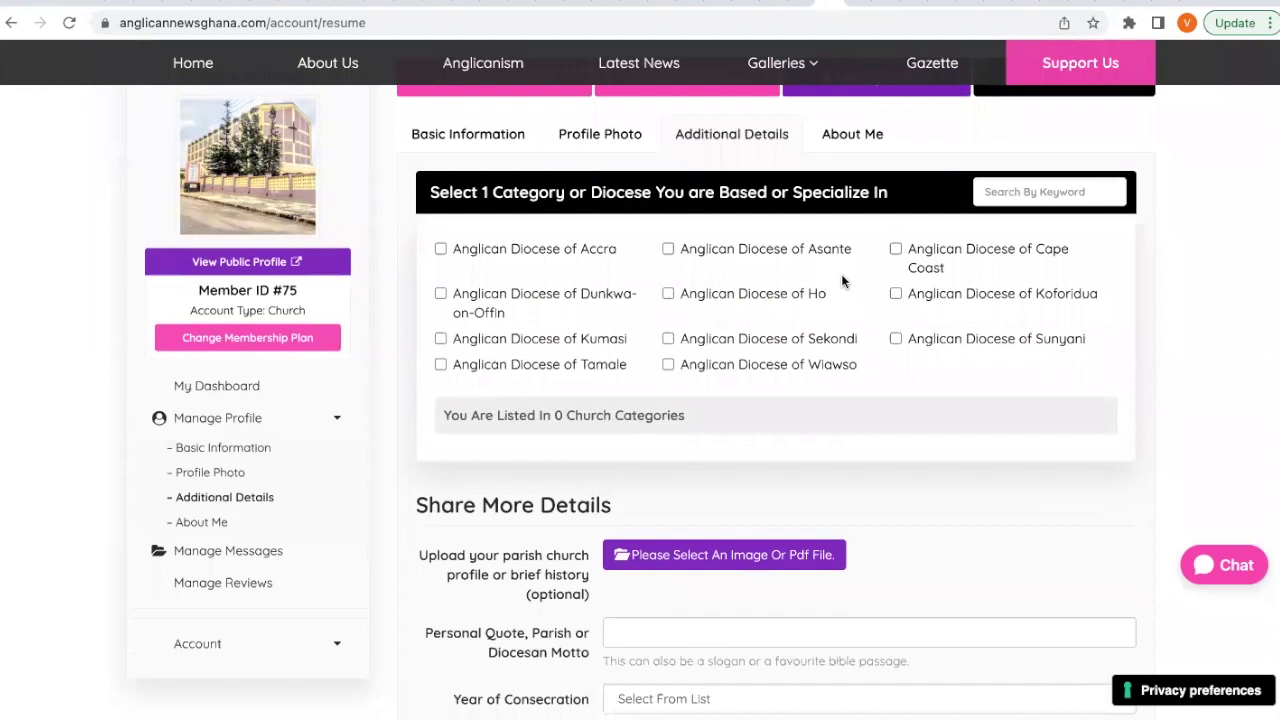
{"action": "left_click", "coordinate": [441, 339]}
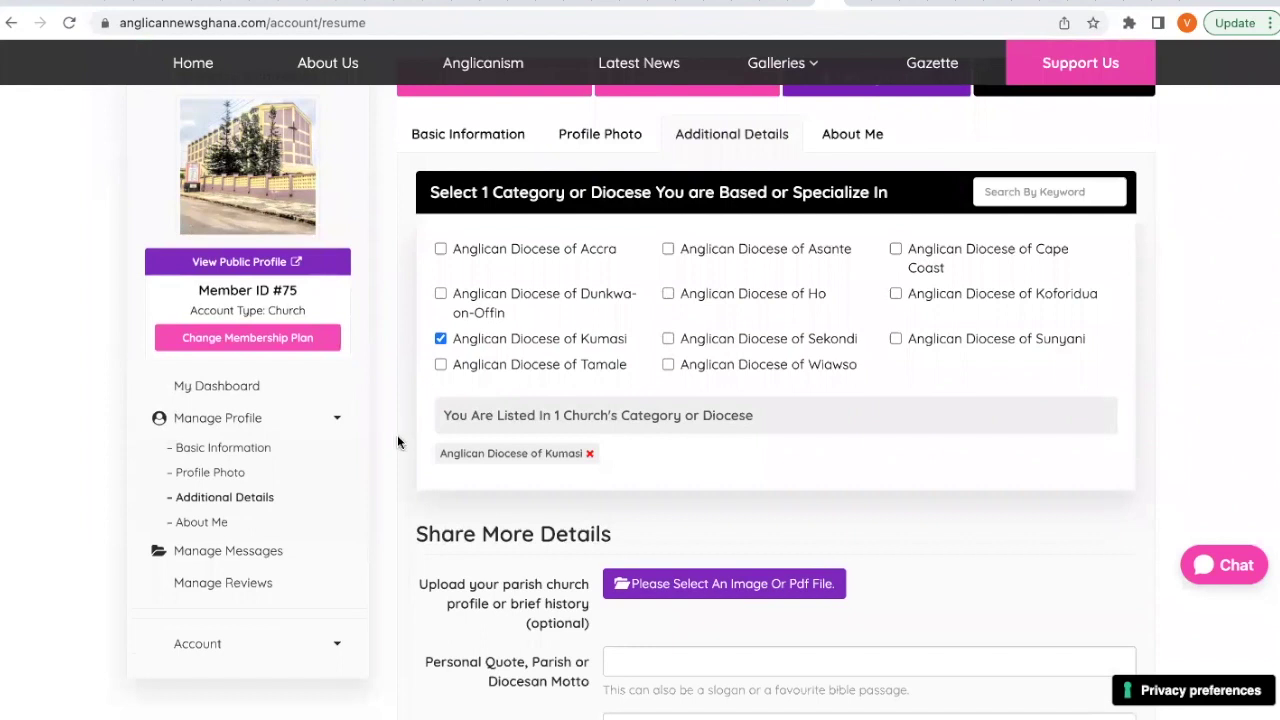
{"action": "left_click", "coordinate": [440, 249]}
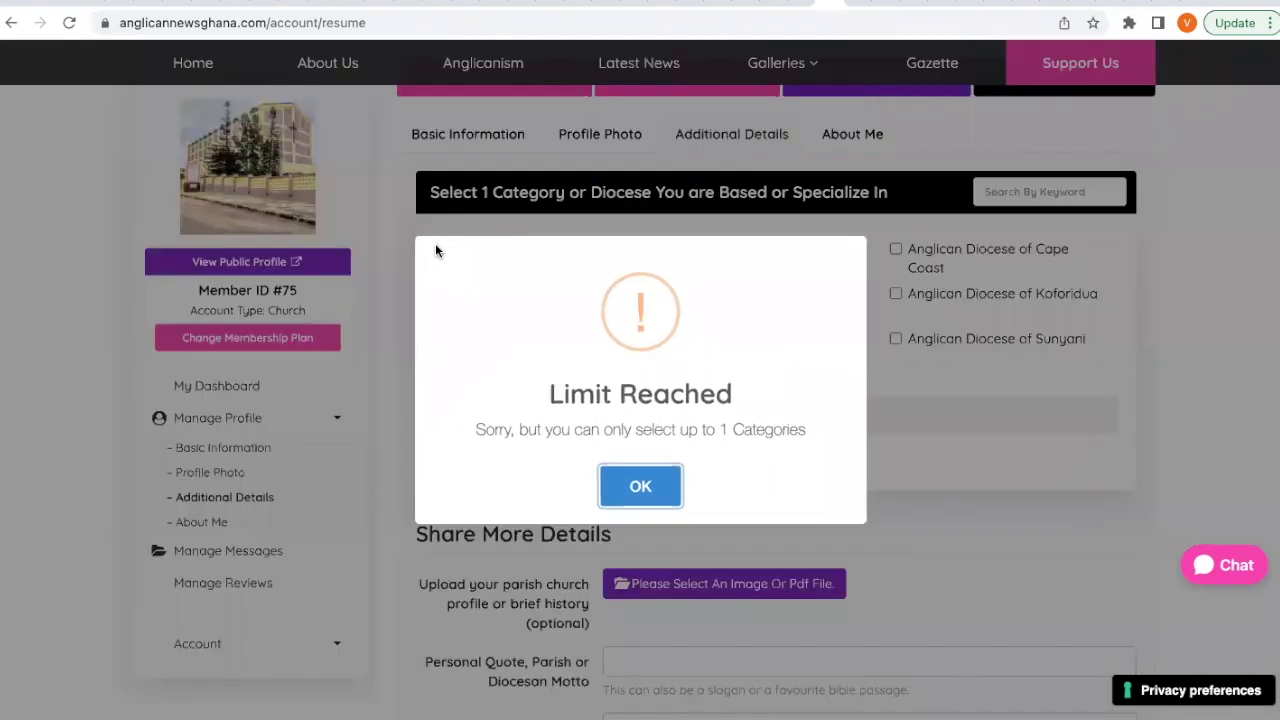
{"action": "left_click", "coordinate": [645, 486]}
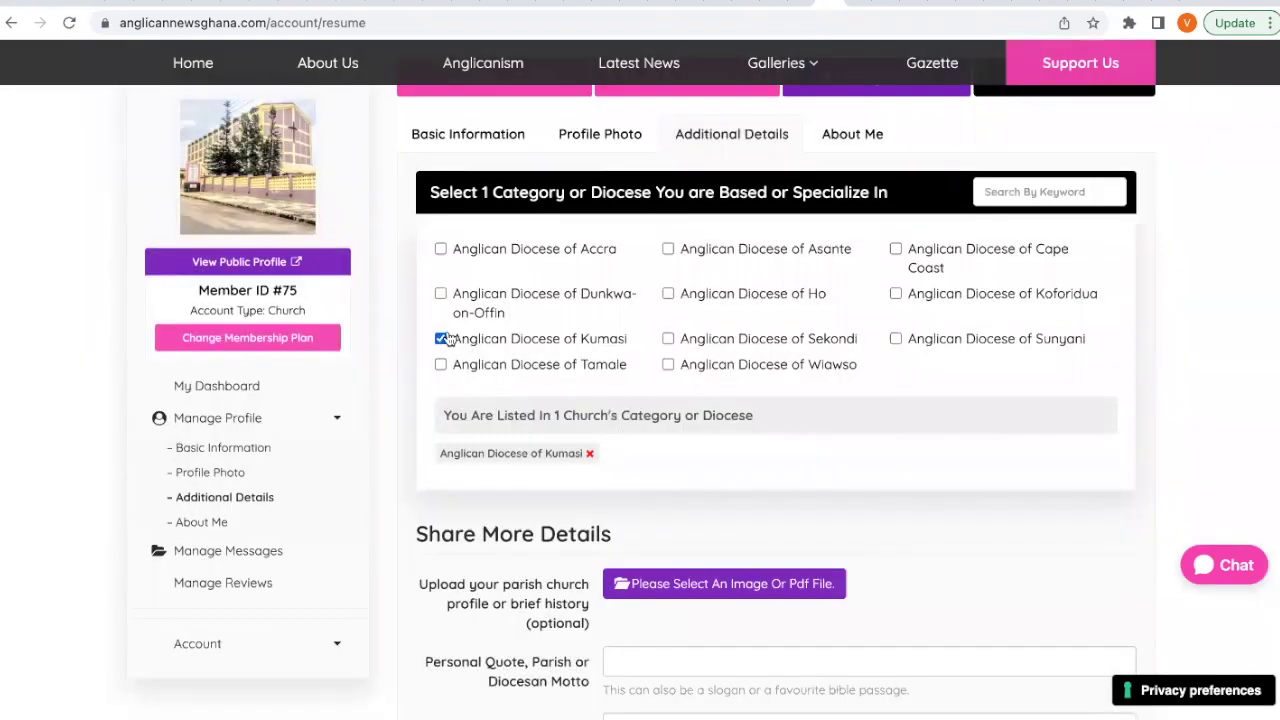
{"action": "left_click", "coordinate": [441, 339]}
{"action": "left_click", "coordinate": [440, 249]}
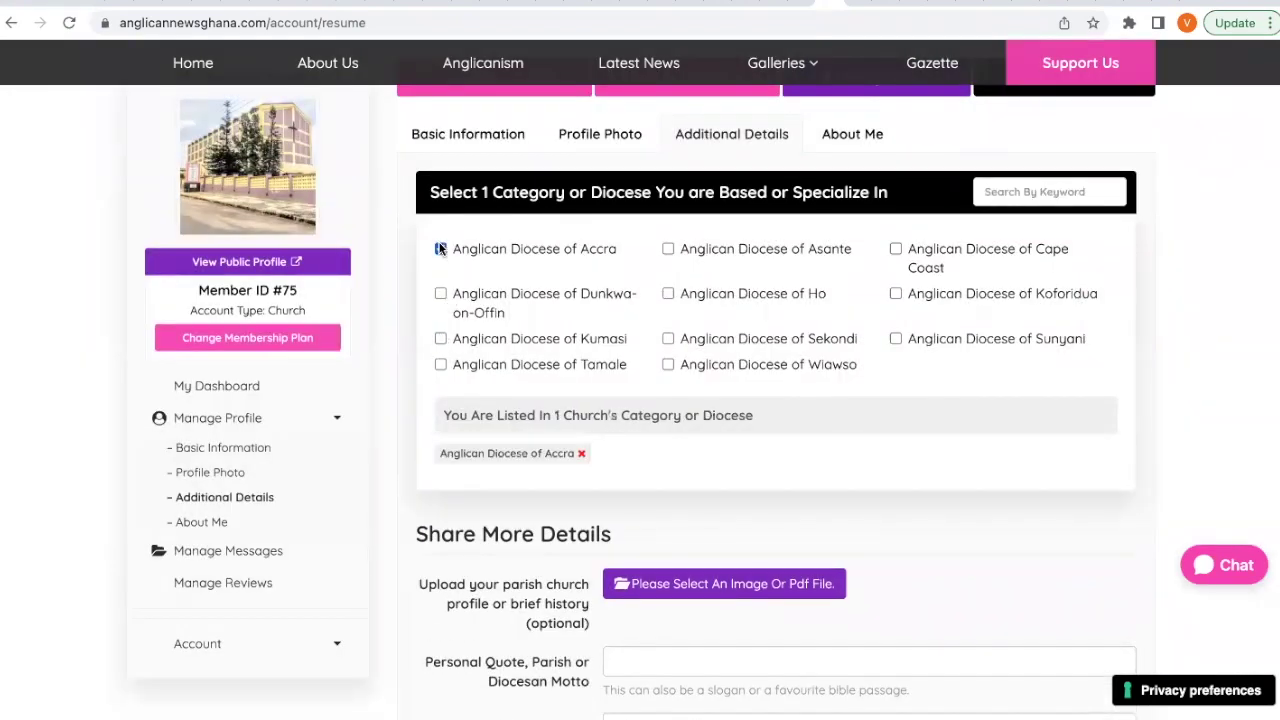
{"action": "scroll", "coordinate": [401, 336], "scroll_direction": "down", "scroll_amount": 3}
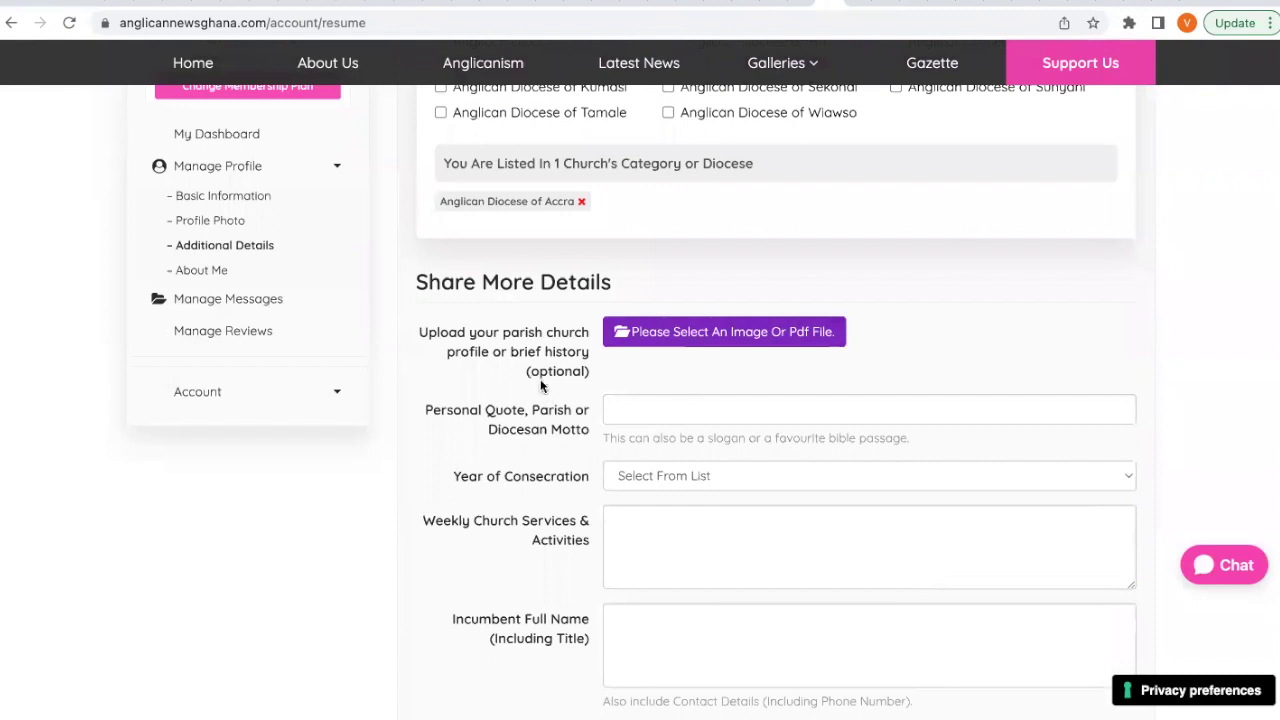
Enter the church motto 'For God so loee .... John 3:16'.
{"action": "scroll", "coordinate": [543, 383], "scroll_direction": "down", "scroll_amount": 1}
{"action": "left_click", "coordinate": [647, 333]}
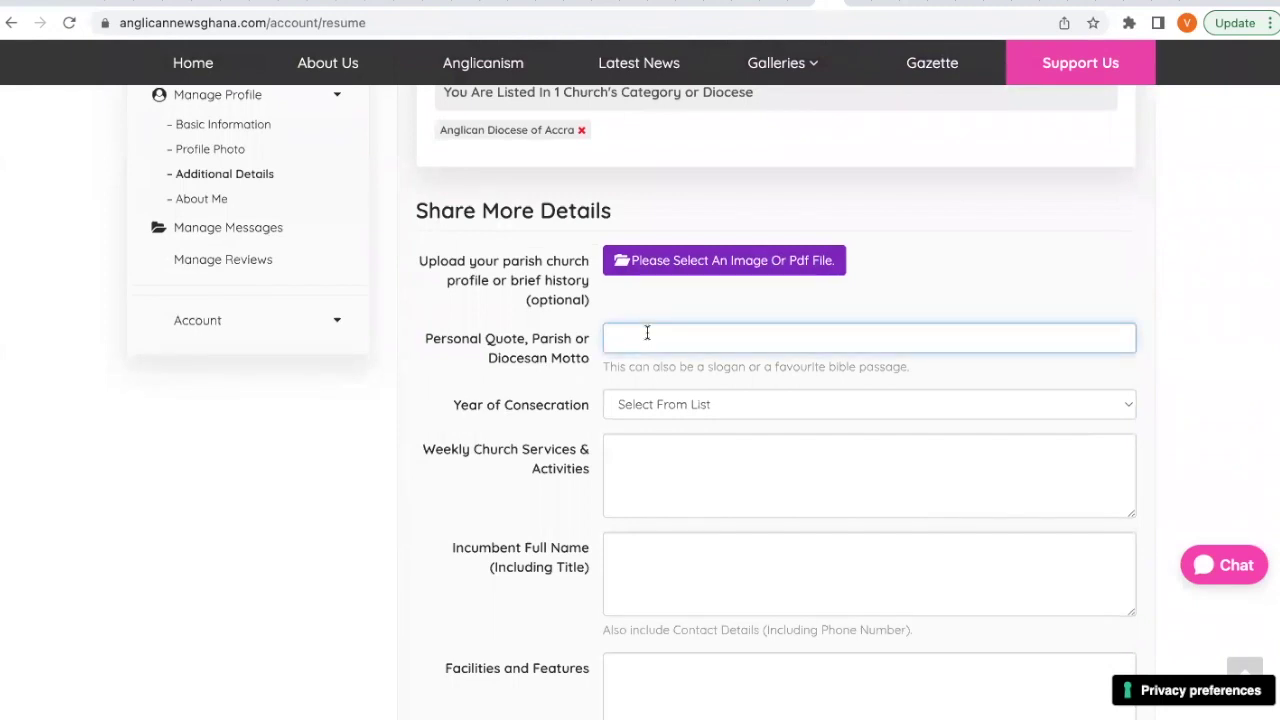
{"action": "type", "text": "For God so loe"}
{"action": "type", "text": "e .... John 3:16"}
Set the Year of Consecration to 1996.
{"action": "scroll", "coordinate": [584, 397], "scroll_direction": "down", "scroll_amount": 1}
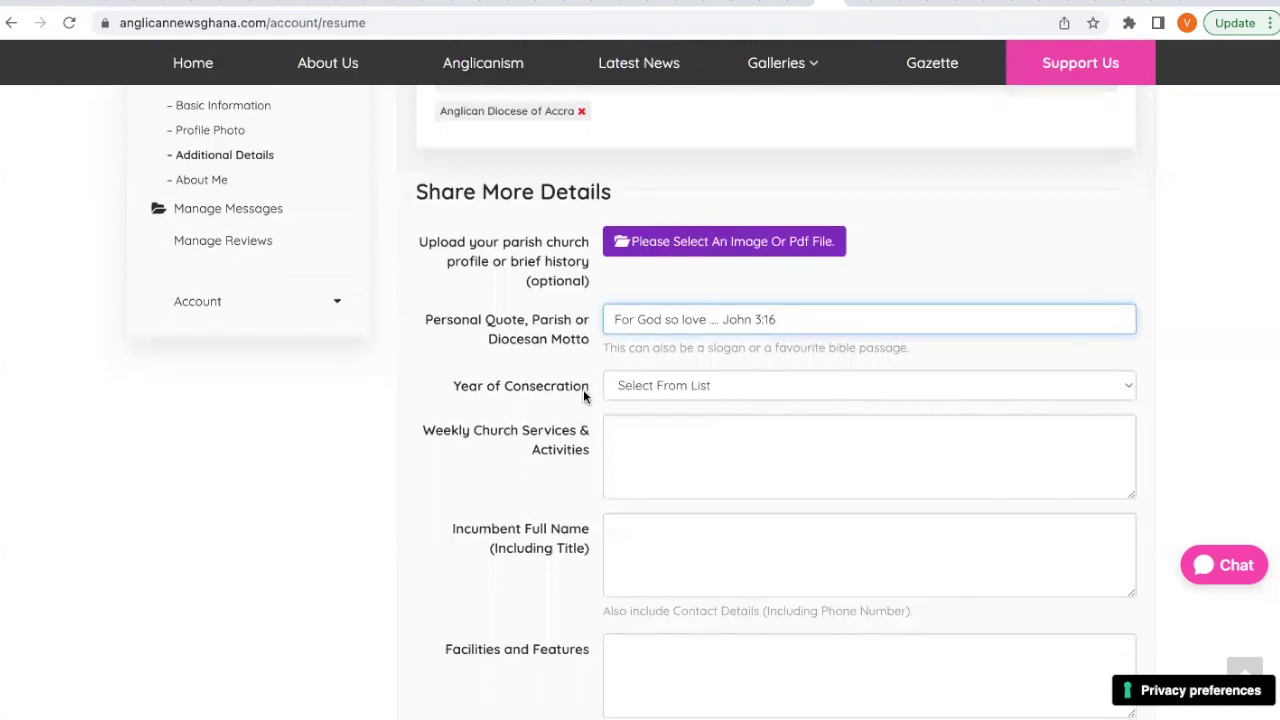
{"action": "left_click", "coordinate": [655, 334]}
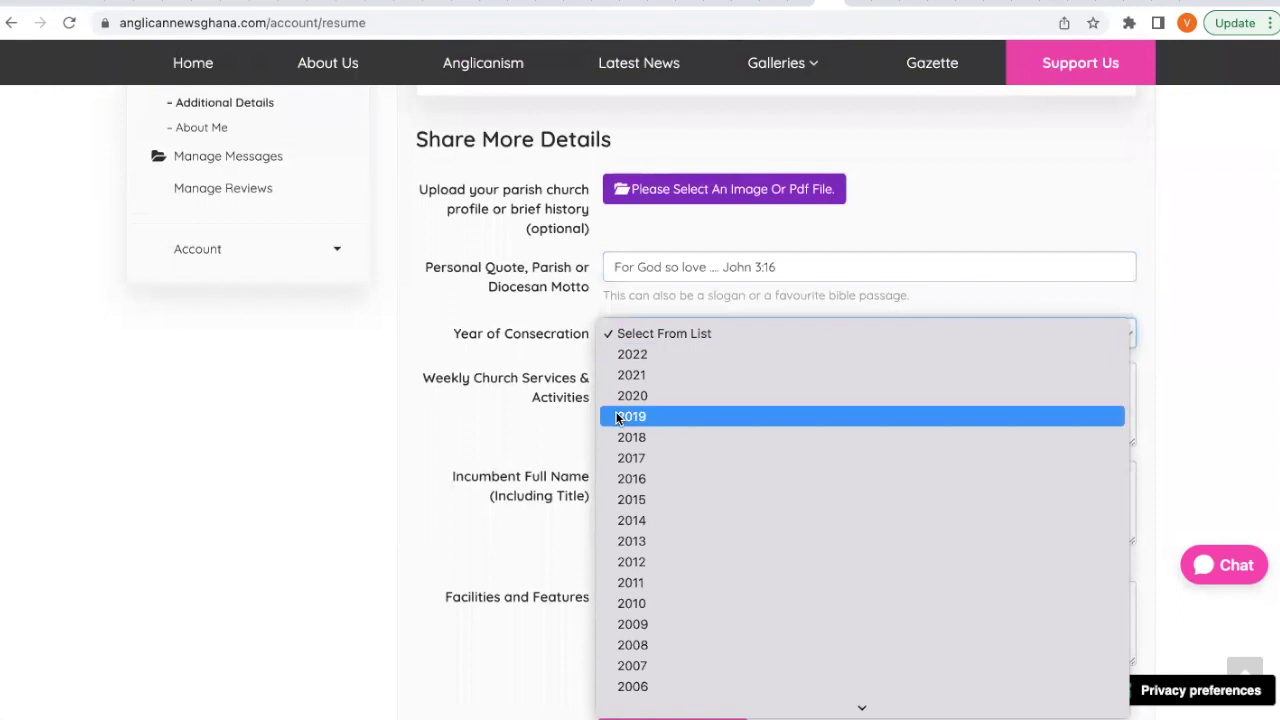
{"action": "scroll", "coordinate": [617, 418], "scroll_direction": "down", "scroll_amount": 8}
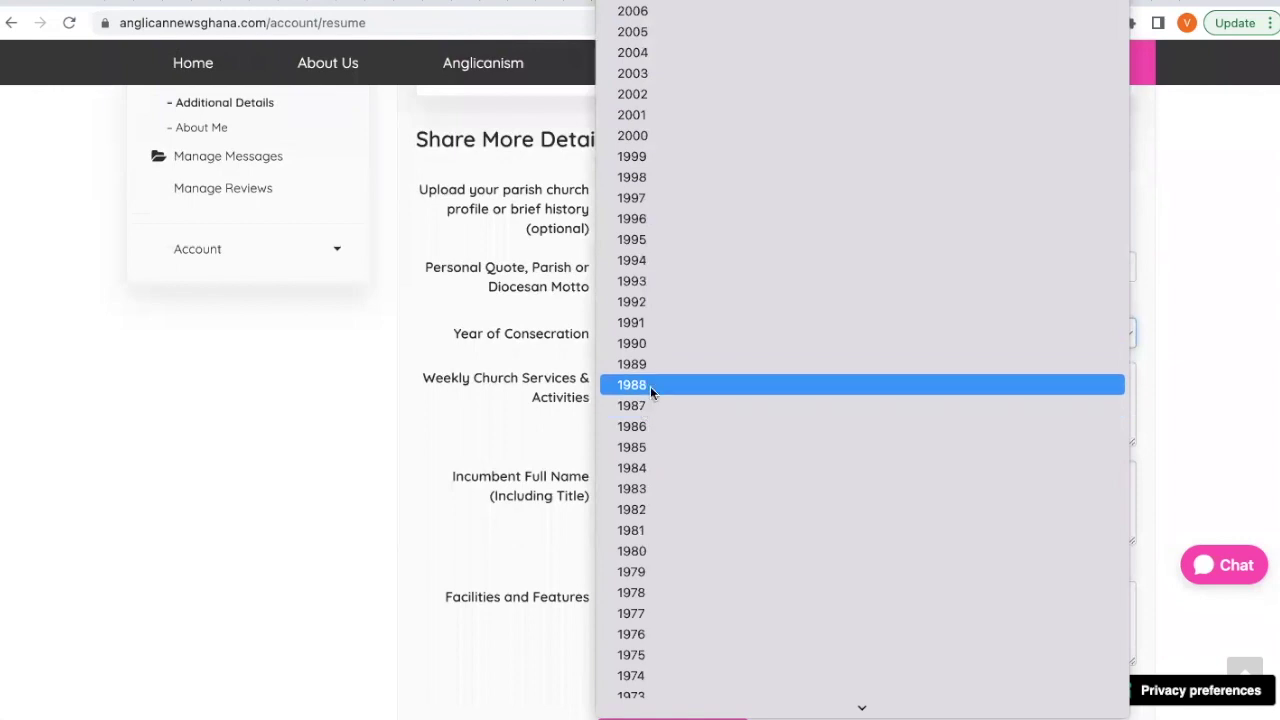
{"action": "left_click", "coordinate": [672, 228]}
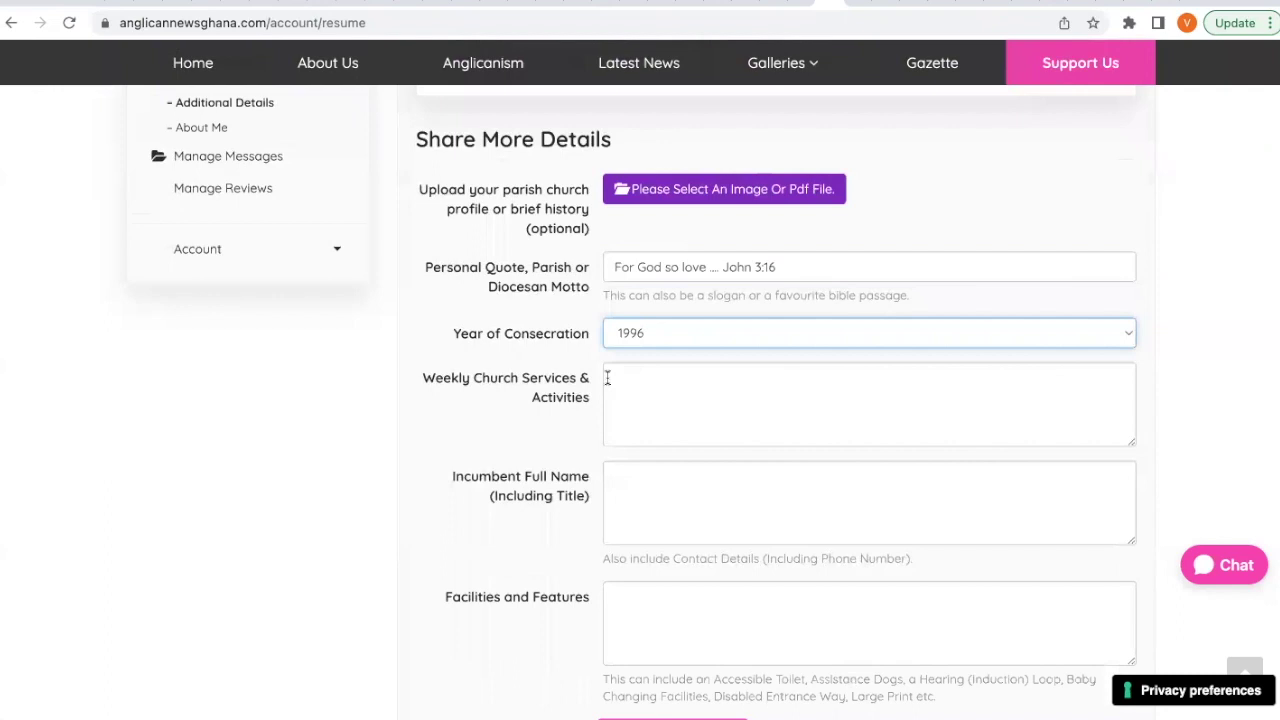
Type some weekly services text, then clear the services field again.
{"action": "scroll", "coordinate": [606, 374], "scroll_direction": "down", "scroll_amount": 1}
{"action": "left_click", "coordinate": [635, 313]}
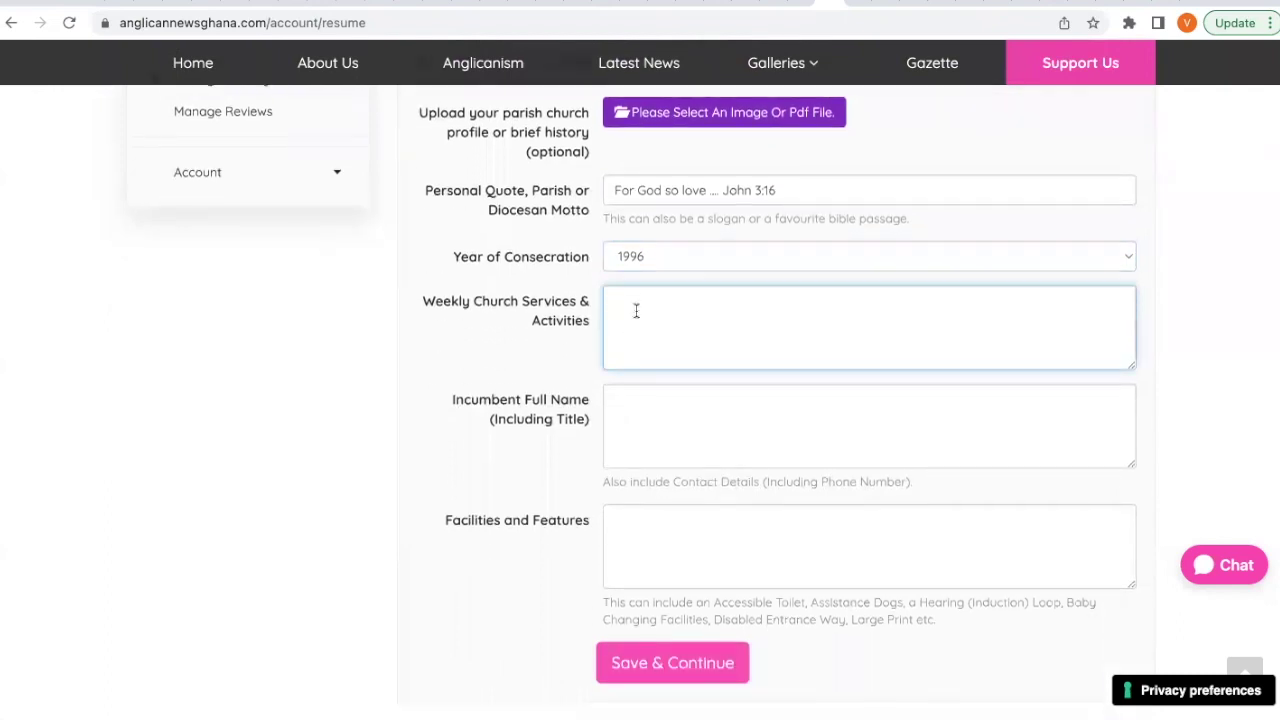
{"action": "type", "text": "Weeekly Ac"}
{"action": "key", "text": "BackSpace"}
{"action": "key", "text": "BackSpace"}
{"action": "key", "text": "BackSpace"}
{"action": "key", "text": "BackSpace"}
{"action": "key", "text": "BackSpace"}
{"action": "key", "text": "BackSpace"}
{"action": "key", "text": "BackSpace"}
{"action": "key", "text": "BackSpace"}
{"action": "key", "text": "BackSpace"}
{"action": "key", "text": "BackSpace"}
{"action": "type", "text": "Sunday Mass 0 what"}
{"action": "triple_click", "coordinate": [678, 300]}
{"action": "key", "text": "BackSpace"}
Enter the incumbent's full name.
{"action": "left_click", "coordinate": [698, 419]}
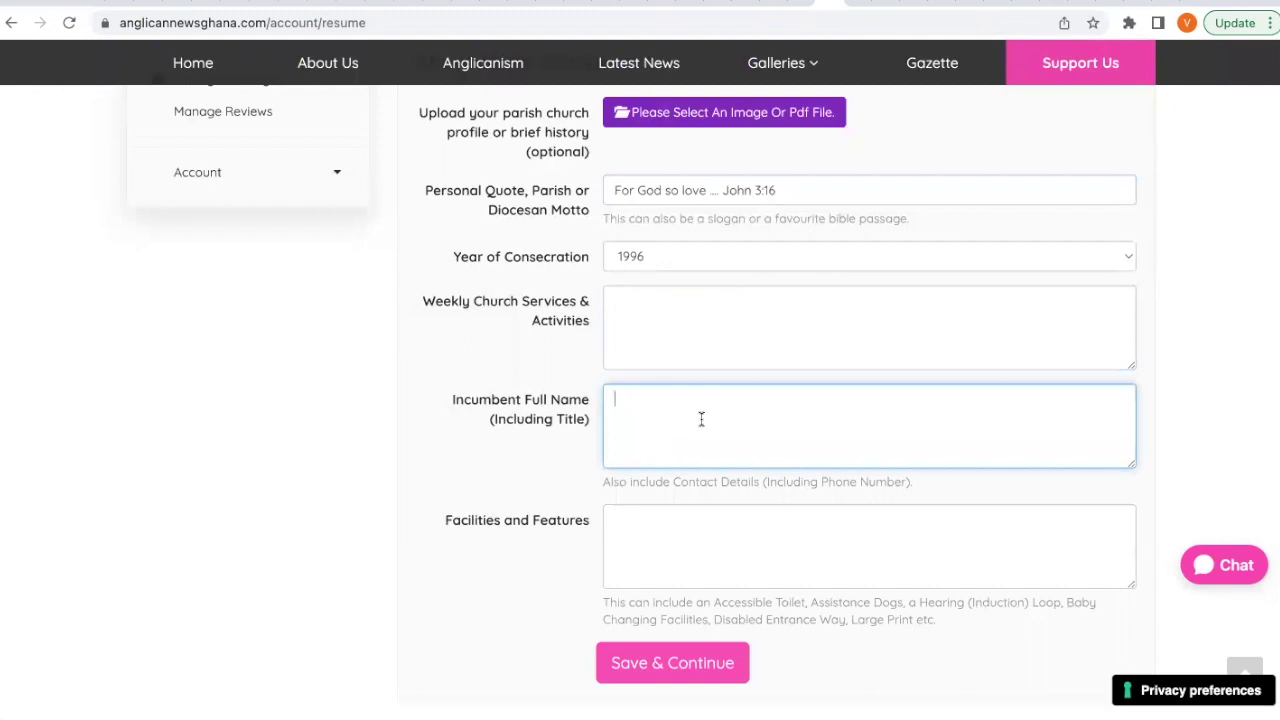
{"action": "type", "text": "f"}
{"action": "key", "text": "BackSpace"}
Copy Accessible Toilet from the examples into Facilities, then save and continue.
{"action": "left_click", "coordinate": [654, 553]}
{"action": "scroll", "coordinate": [654, 551], "scroll_direction": "down", "scroll_amount": 1}
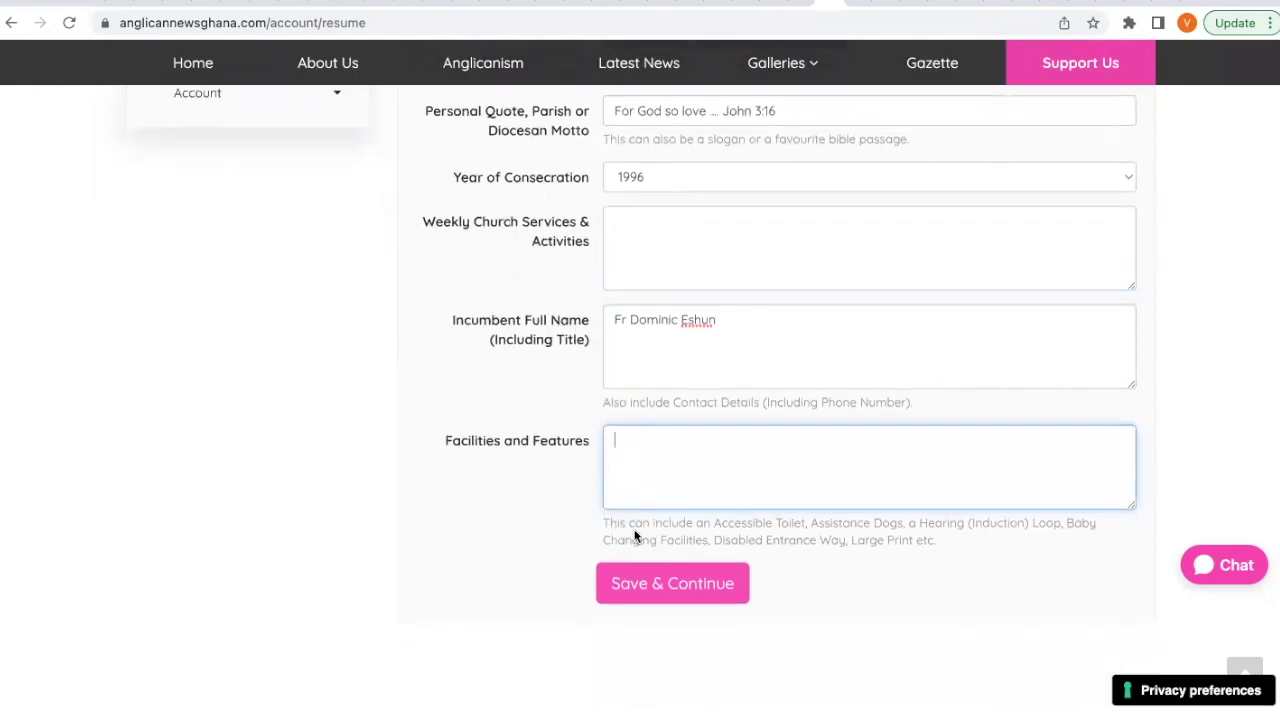
{"action": "left_click_drag", "start_coordinate": [714, 525], "coordinate": [805, 525]}
{"action": "left_click", "coordinate": [720, 477]}
{"action": "type", "text": "Accessible Toilet"}
{"action": "left_click", "coordinate": [815, 516]}
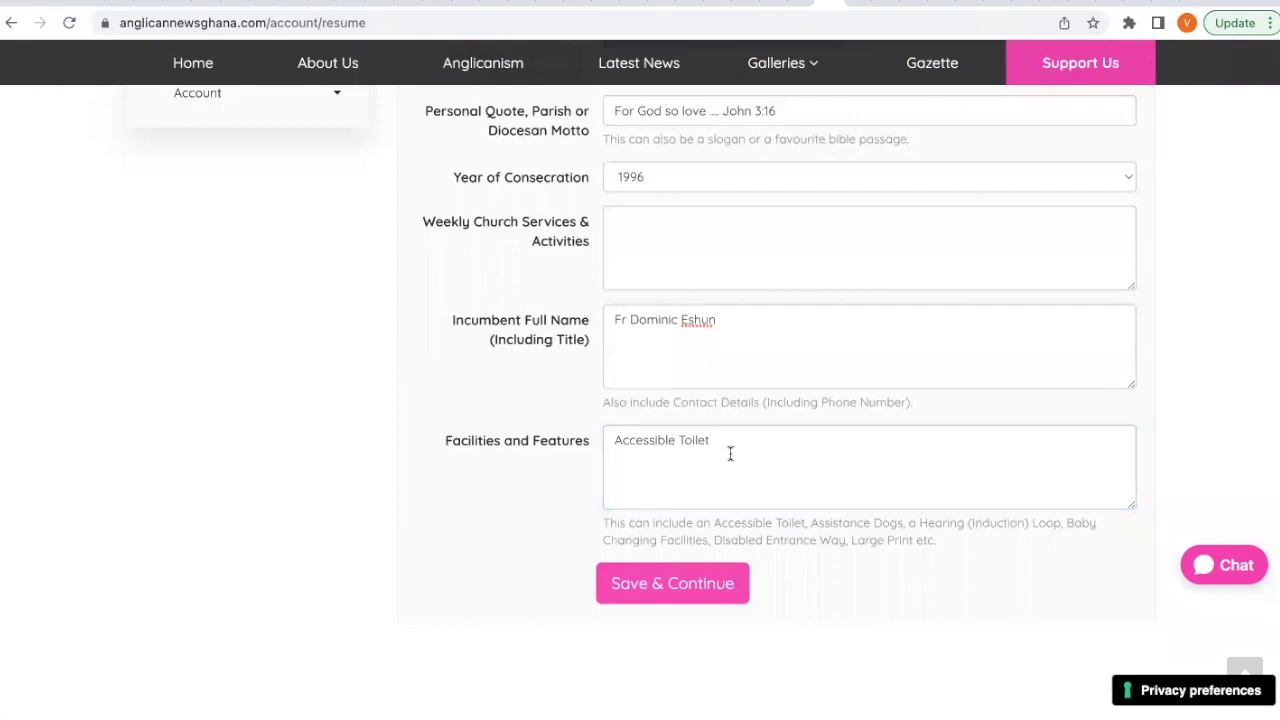
{"action": "left_click", "coordinate": [707, 590]}
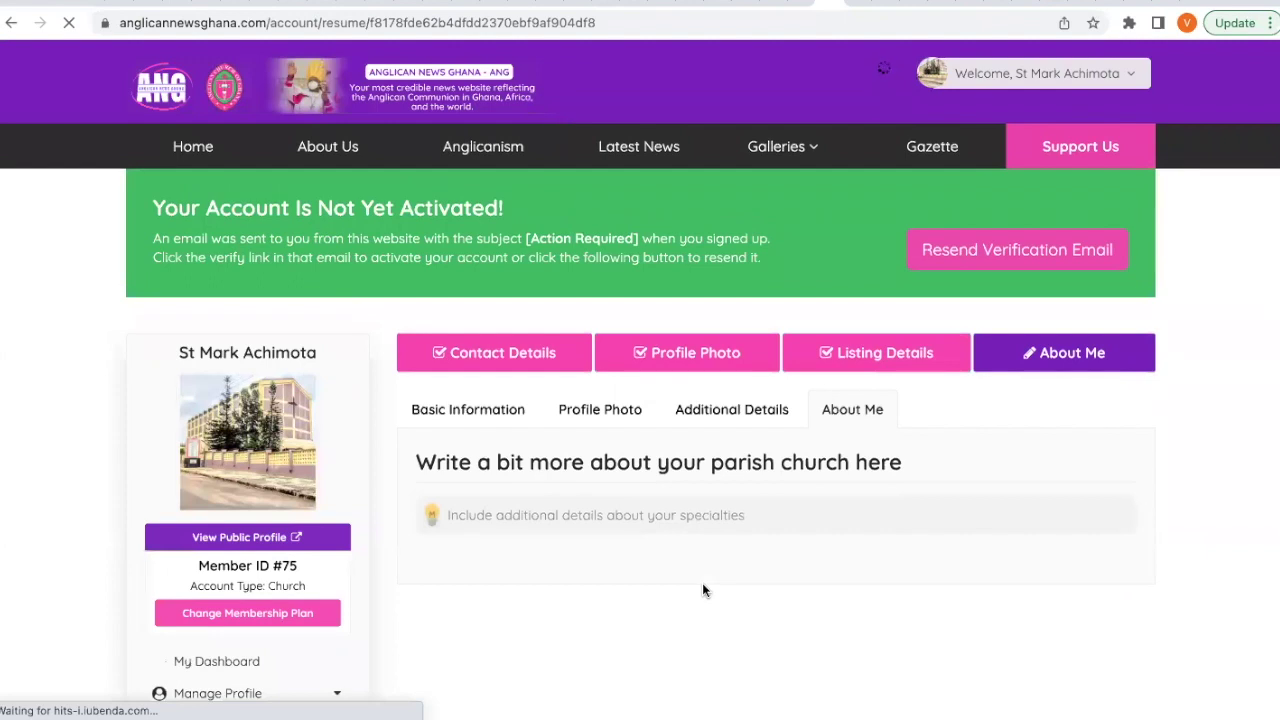
Type four lines of placeholder text into the About Me editor and save and continue.
{"action": "scroll", "coordinate": [703, 590], "scroll_direction": "down", "scroll_amount": 3}
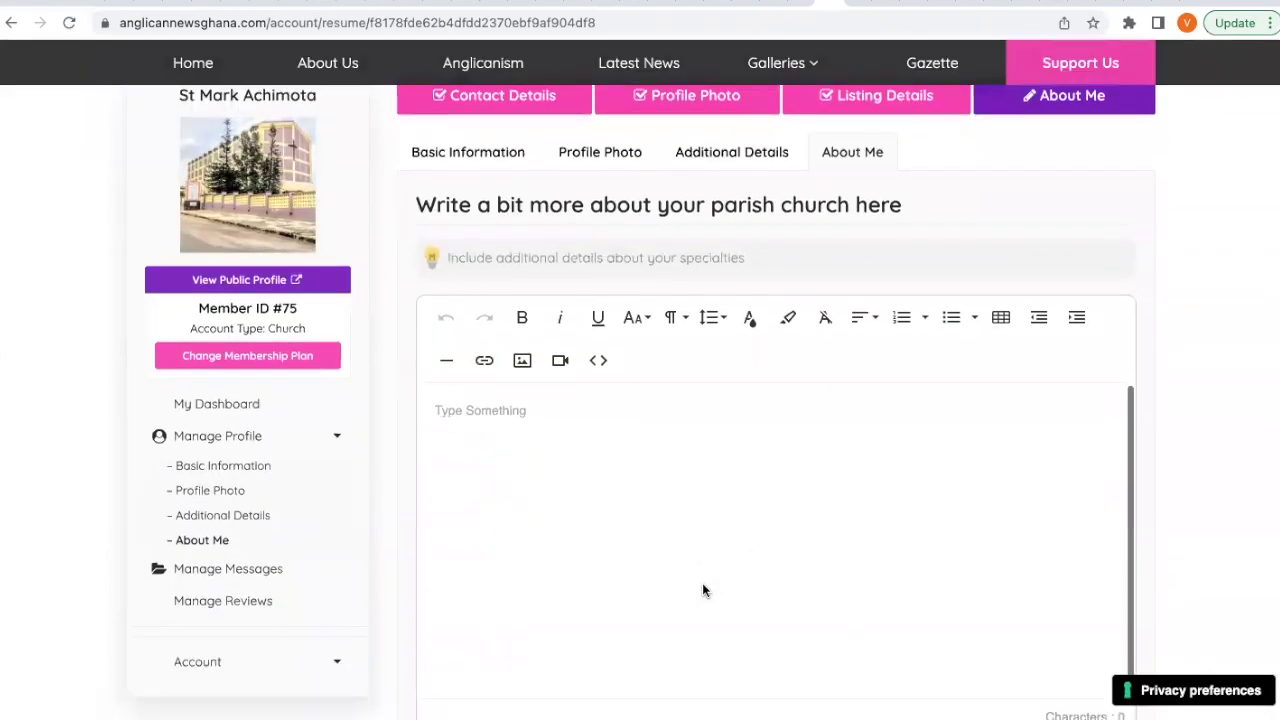
{"action": "left_click", "coordinate": [685, 432]}
{"action": "scroll", "coordinate": [685, 432], "scroll_direction": "down", "scroll_amount": 1}
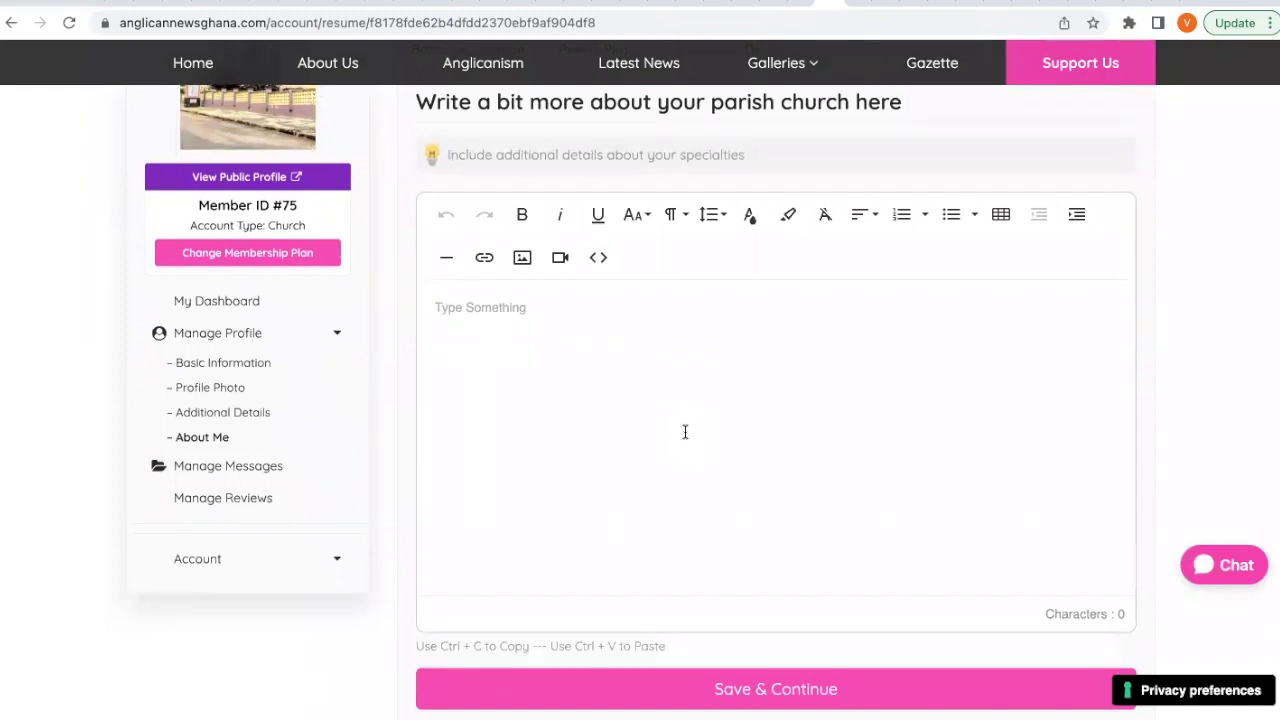
{"action": "type", "text": "Hhakakakakakaka"}
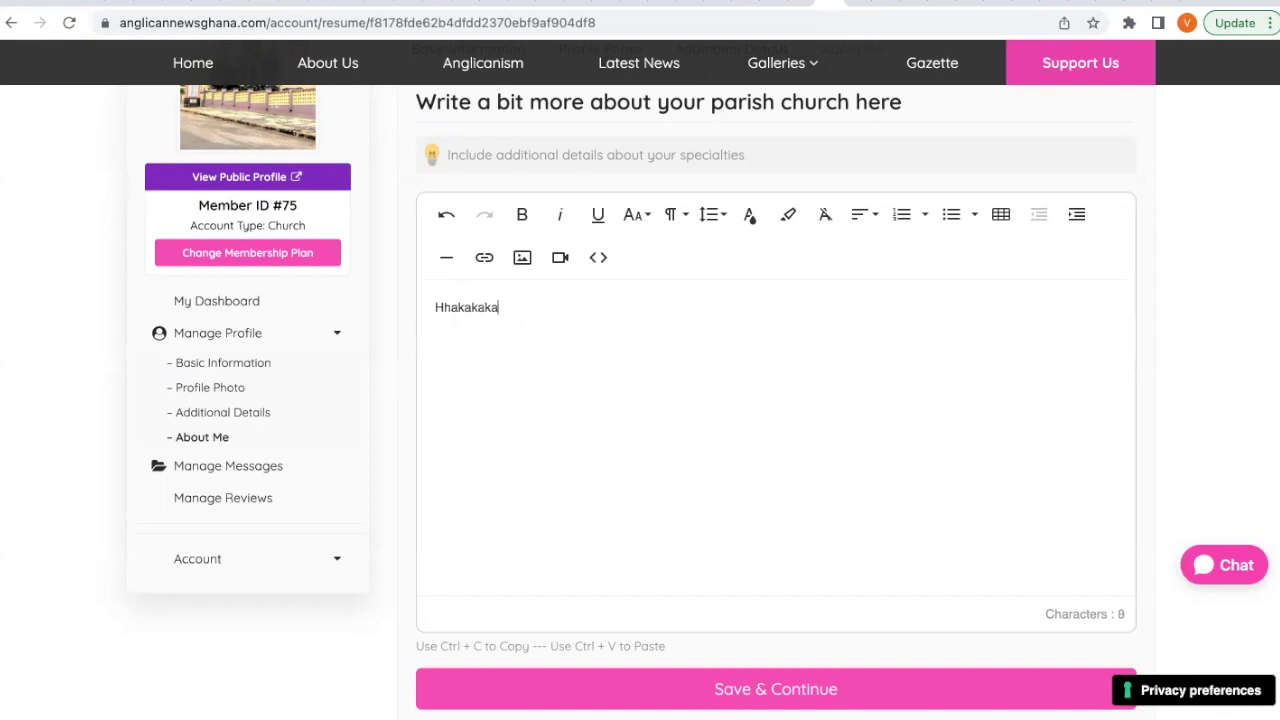
{"action": "key", "text": "Return"}
{"action": "type", "text": "djdjdjdjdjd"}
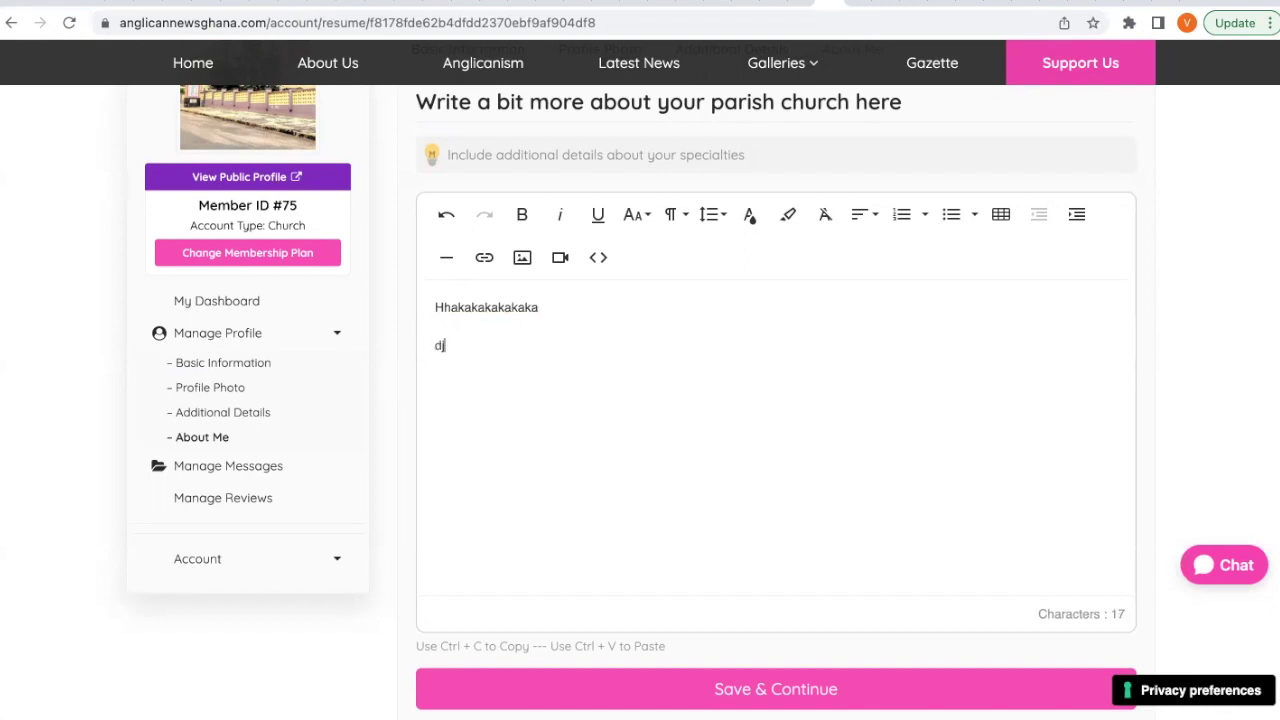
{"action": "key", "text": "Return"}
{"action": "type", "text": "djdjdjdjd"}
{"action": "key", "text": "Return"}
{"action": "type", "text": "dkddk"}
{"action": "type", "text": "kddk "}
{"action": "type", "text": "dkdkdkdkd"}
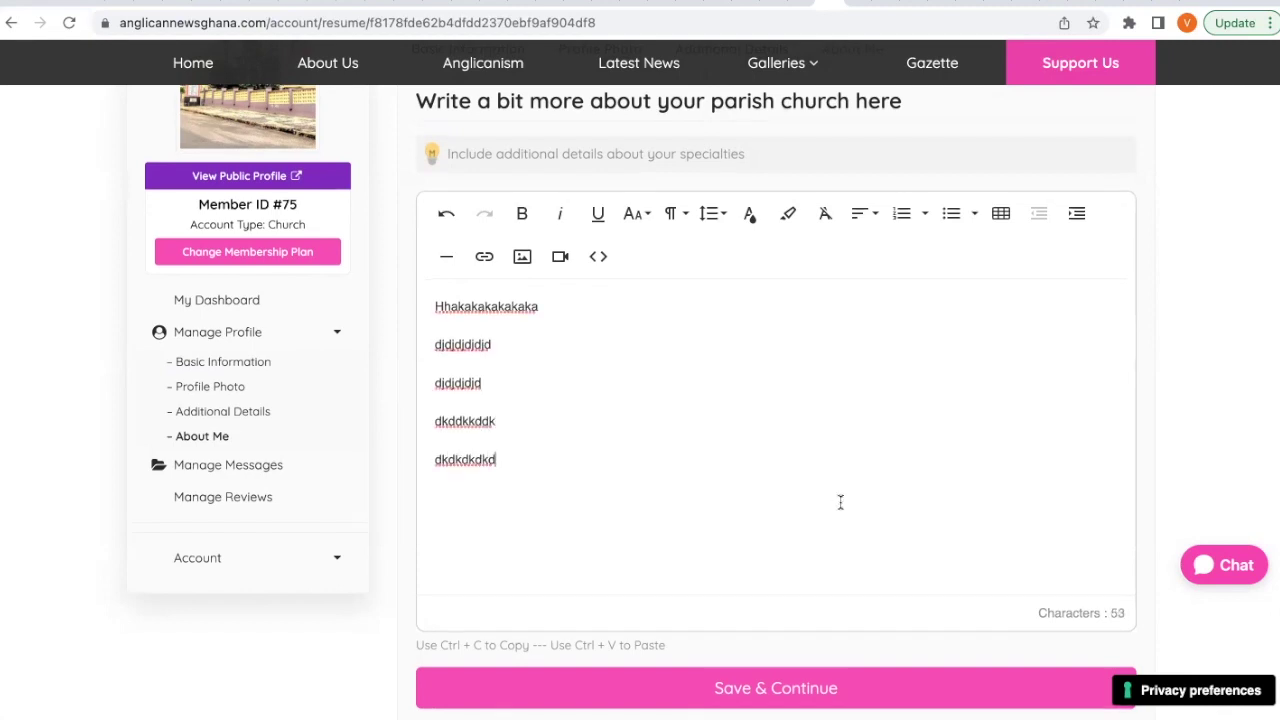
{"action": "scroll", "coordinate": [840, 502], "scroll_direction": "down", "scroll_amount": 2}
{"action": "left_click", "coordinate": [790, 598]}
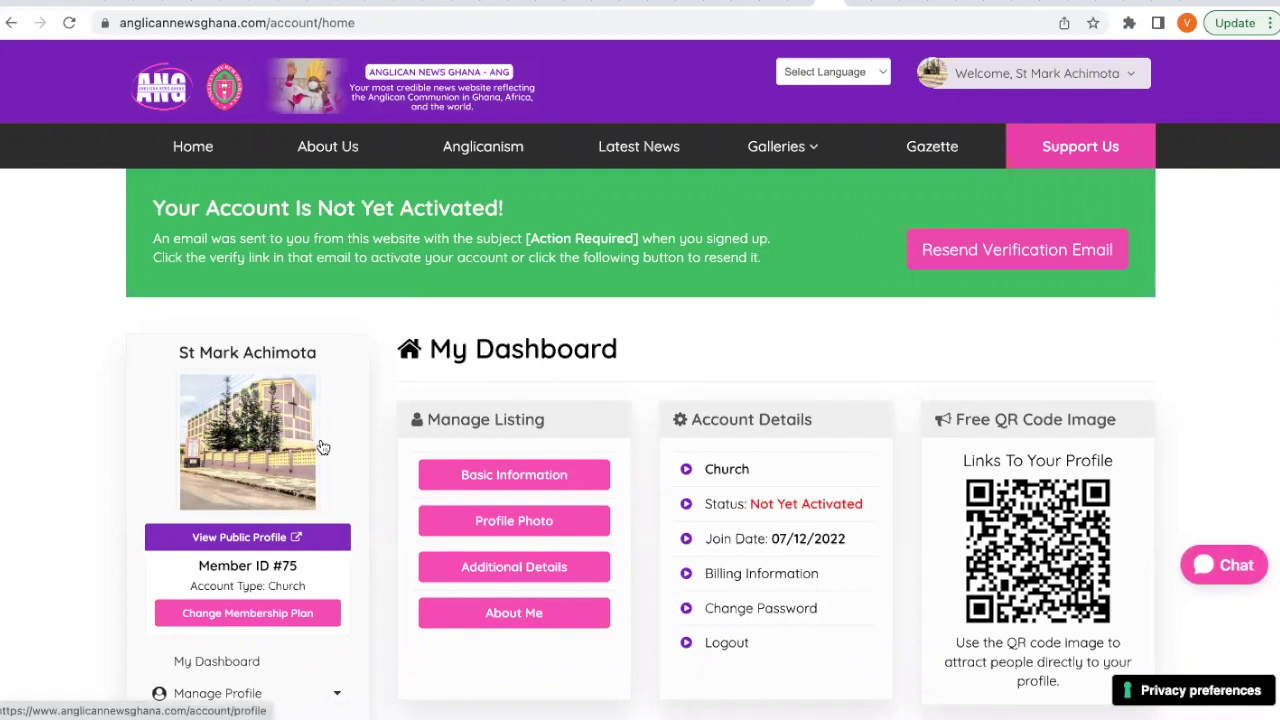
{"action": "scroll", "coordinate": [354, 442], "scroll_direction": "down", "scroll_amount": 1}
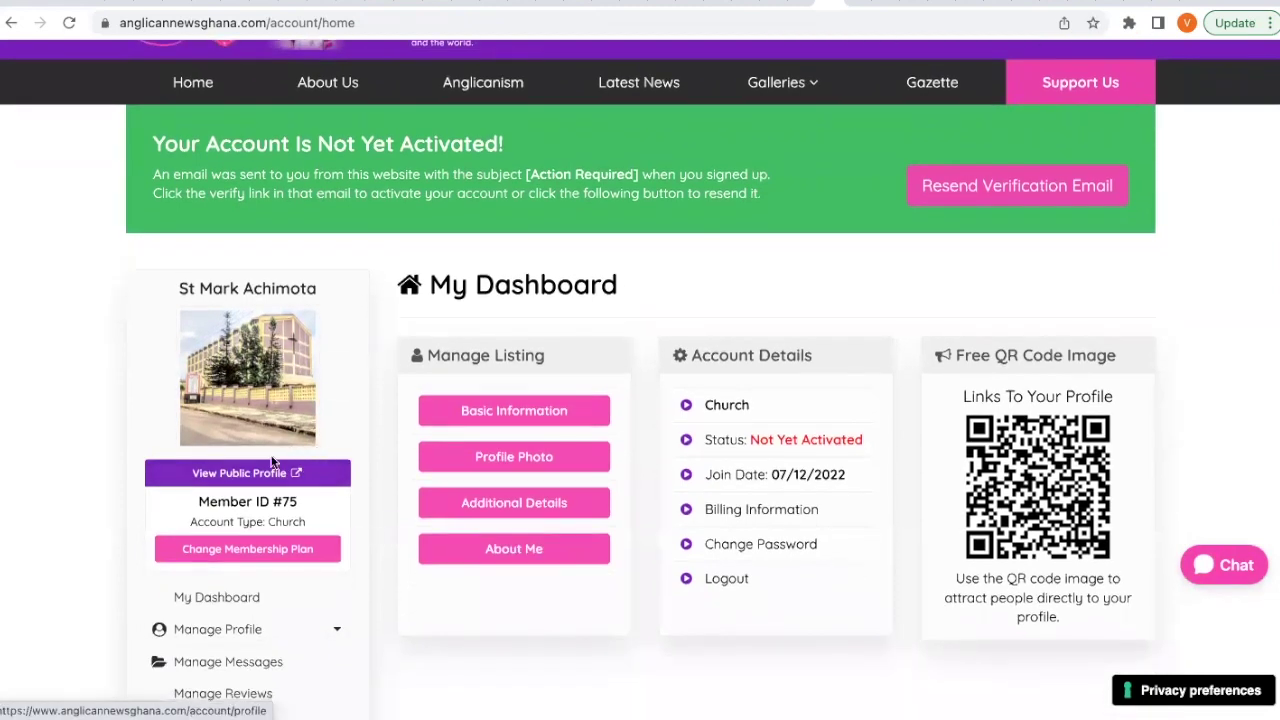